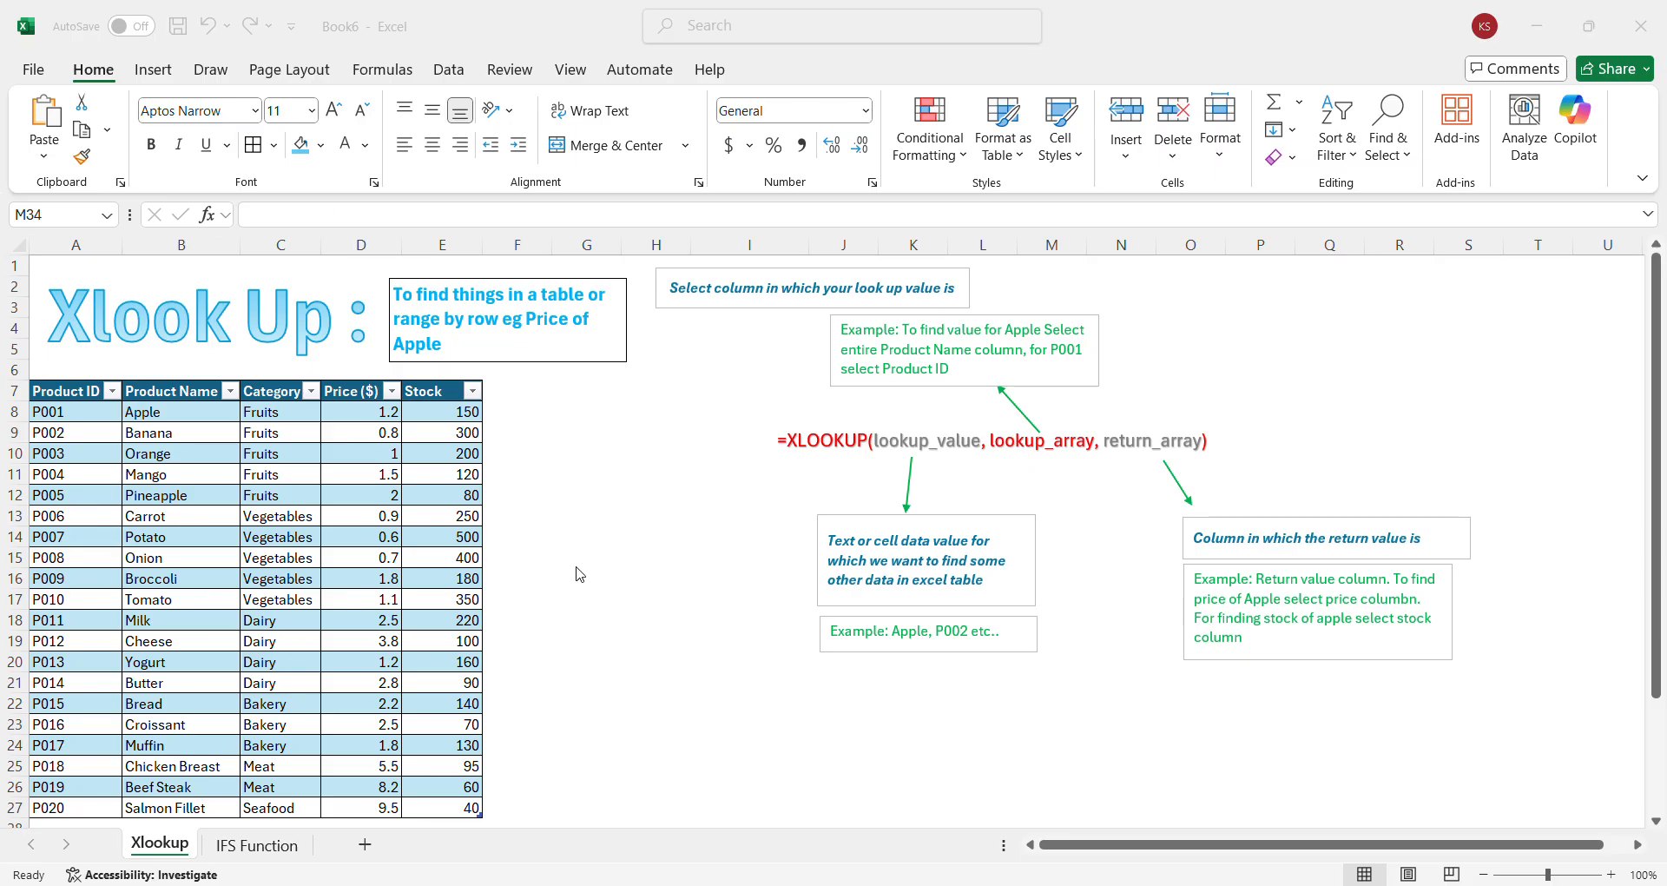
Re-enter Apple as the product in cell A33 of the price-by-product-name lookup
{"action": "scroll", "coordinate": [579, 574], "scroll_direction": "down", "scroll_amount": 5}
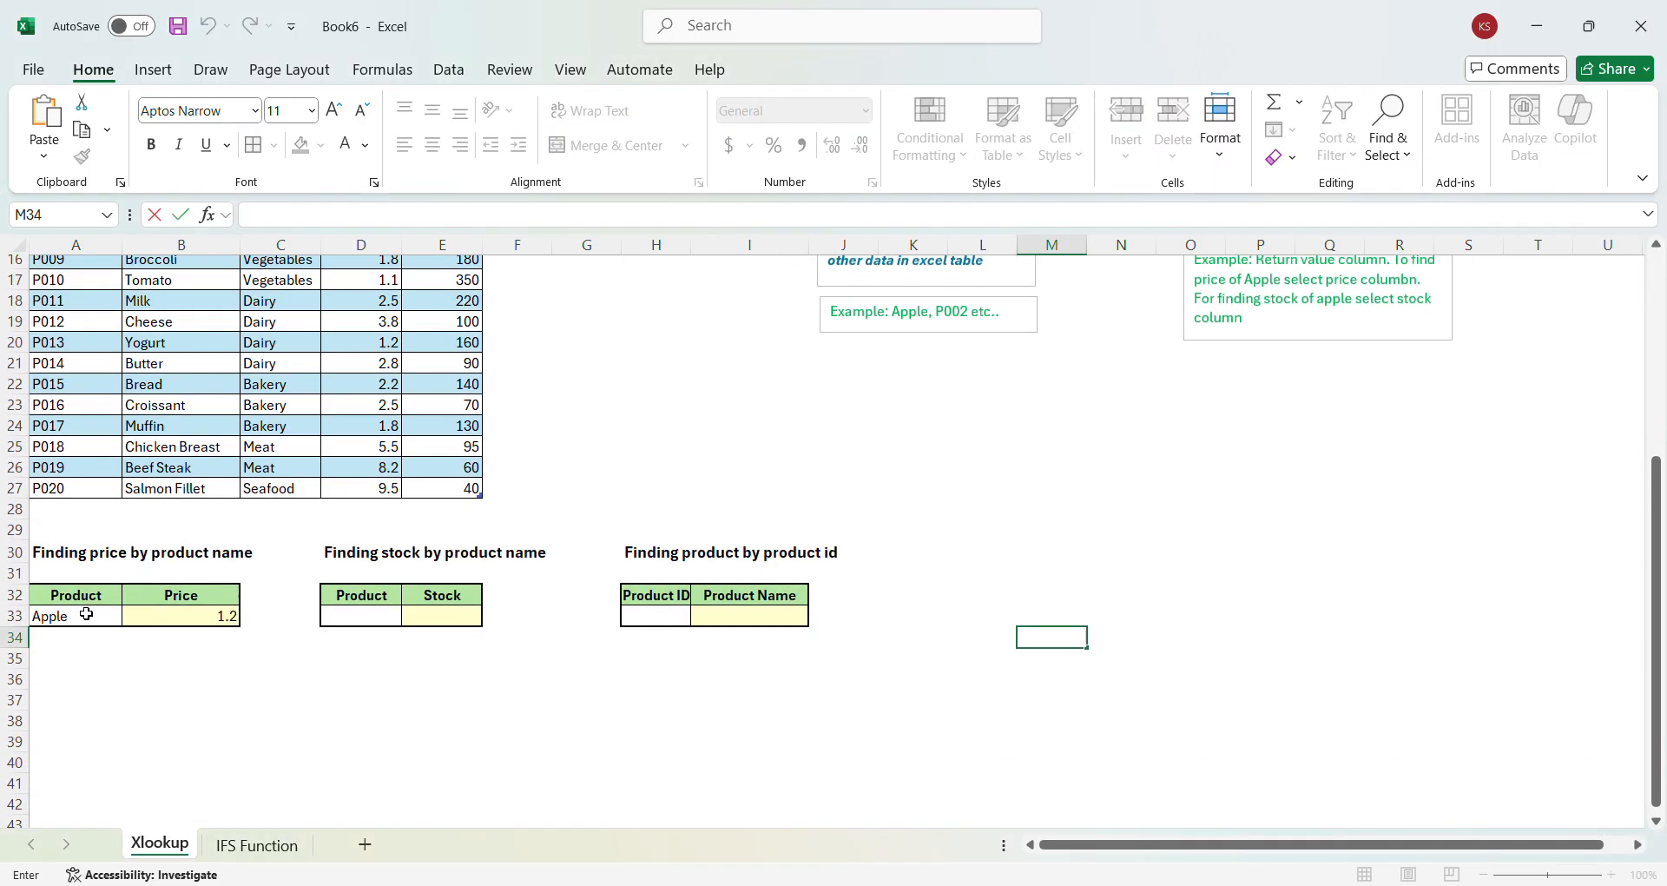
{"action": "left_click", "coordinate": [87, 614]}
{"action": "key", "text": "Delete"}
{"action": "type", "text": "App"}
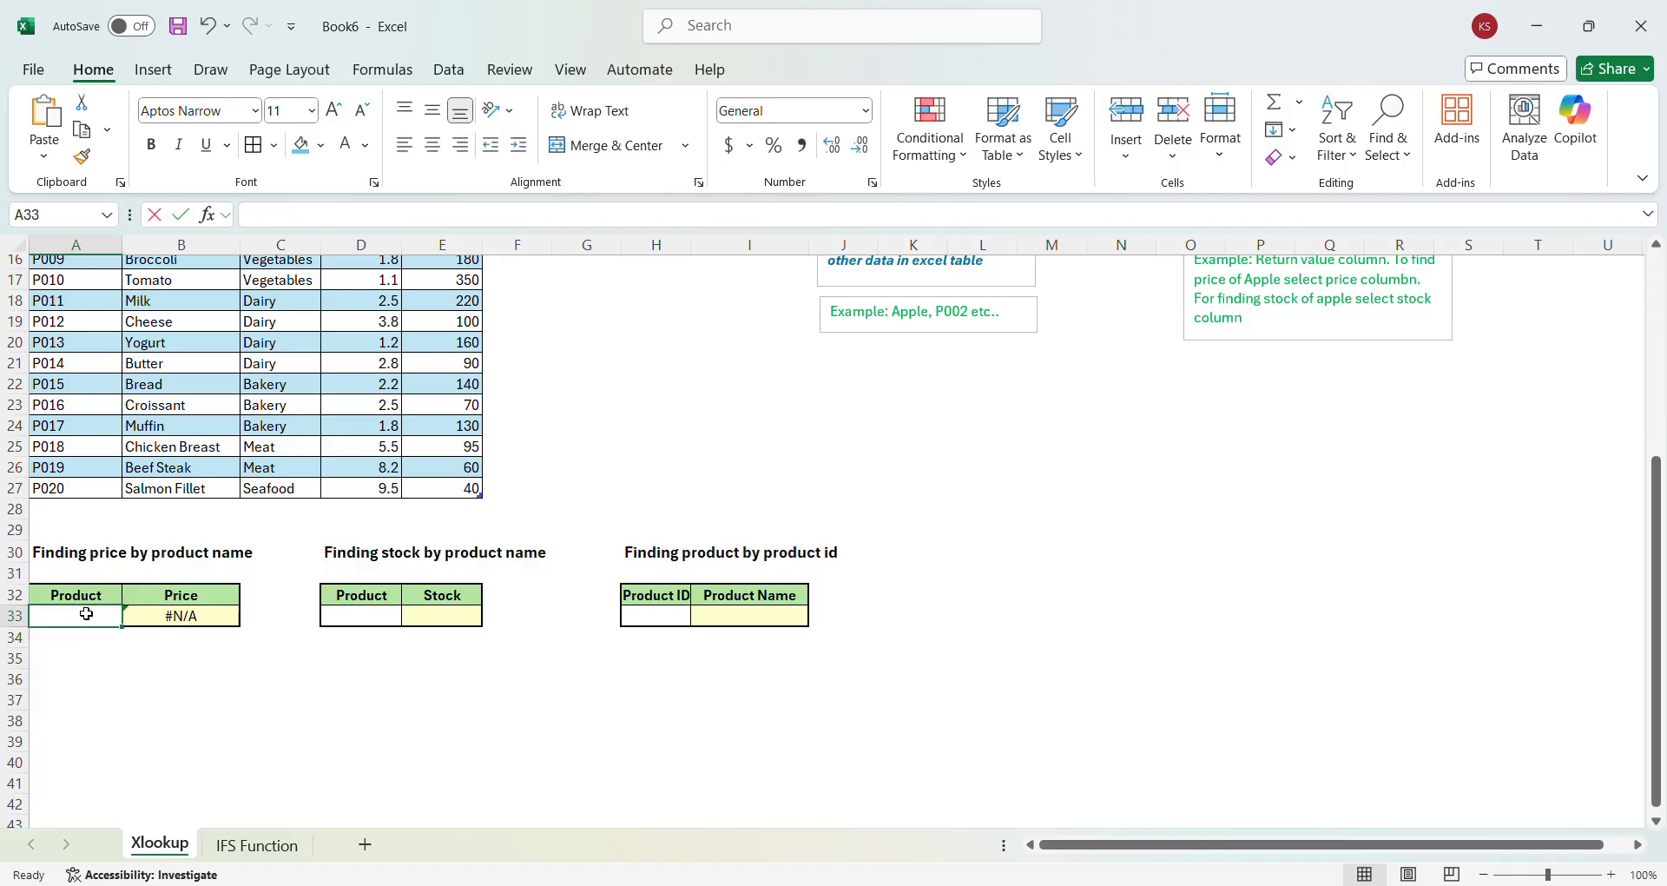
{"action": "type", "text": "le"}
{"action": "key", "text": "BackSpace"}
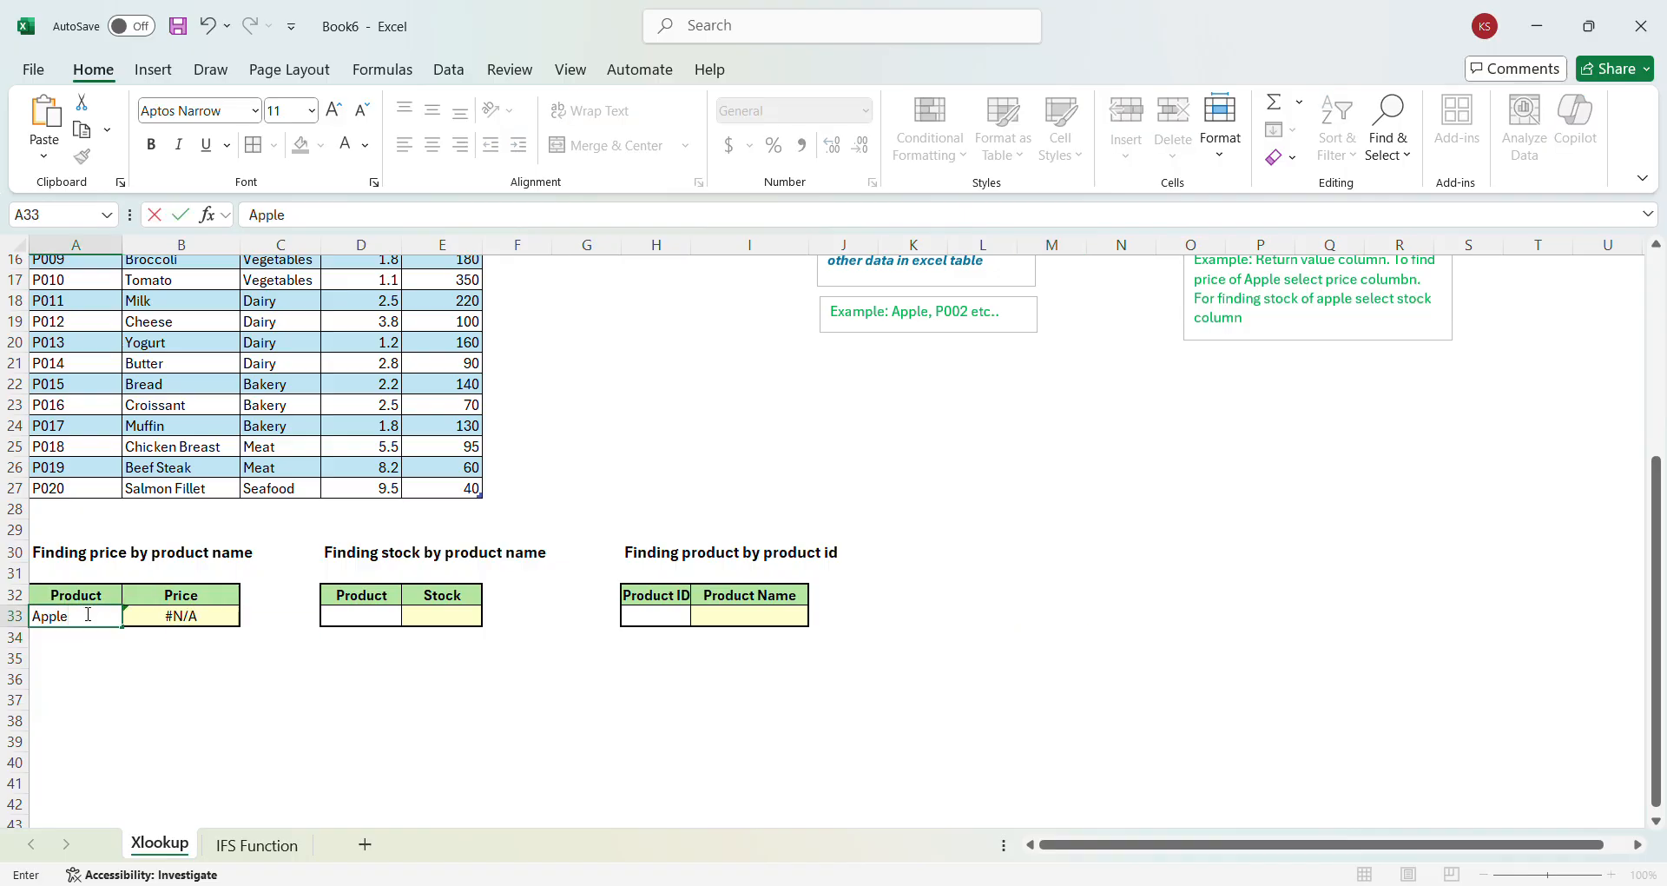
{"action": "type", "text": "e"}
{"action": "key", "text": "Return"}
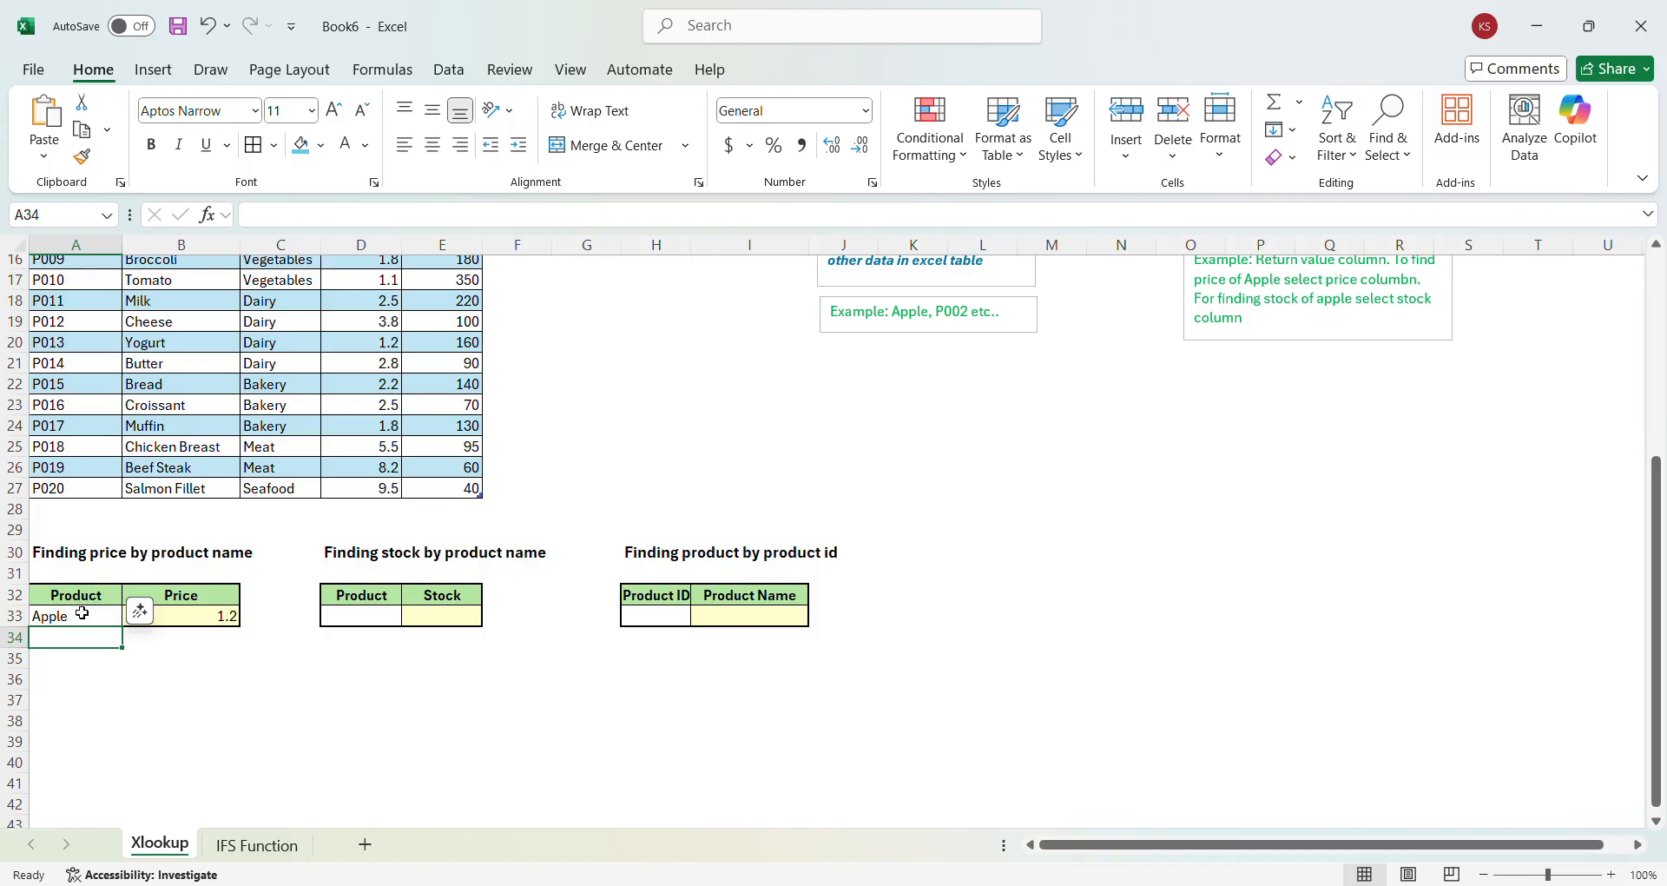
Change the lookup product in A33 to Tomato and check its price in the product table
{"action": "left_click", "coordinate": [81, 613]}
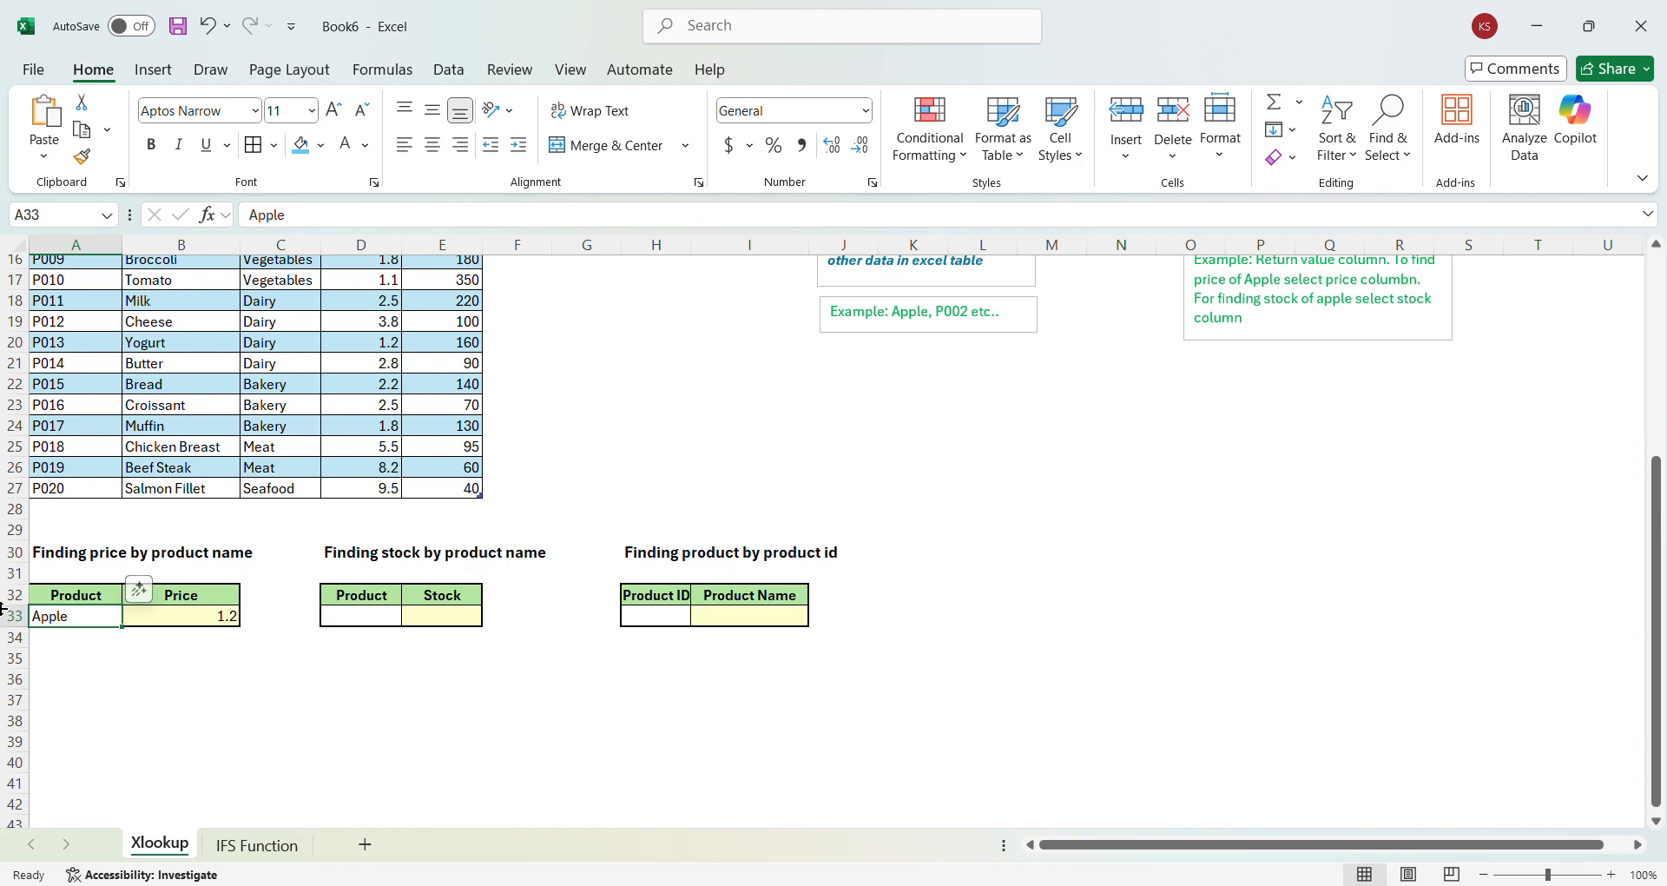
{"action": "type", "text": "Tom"}
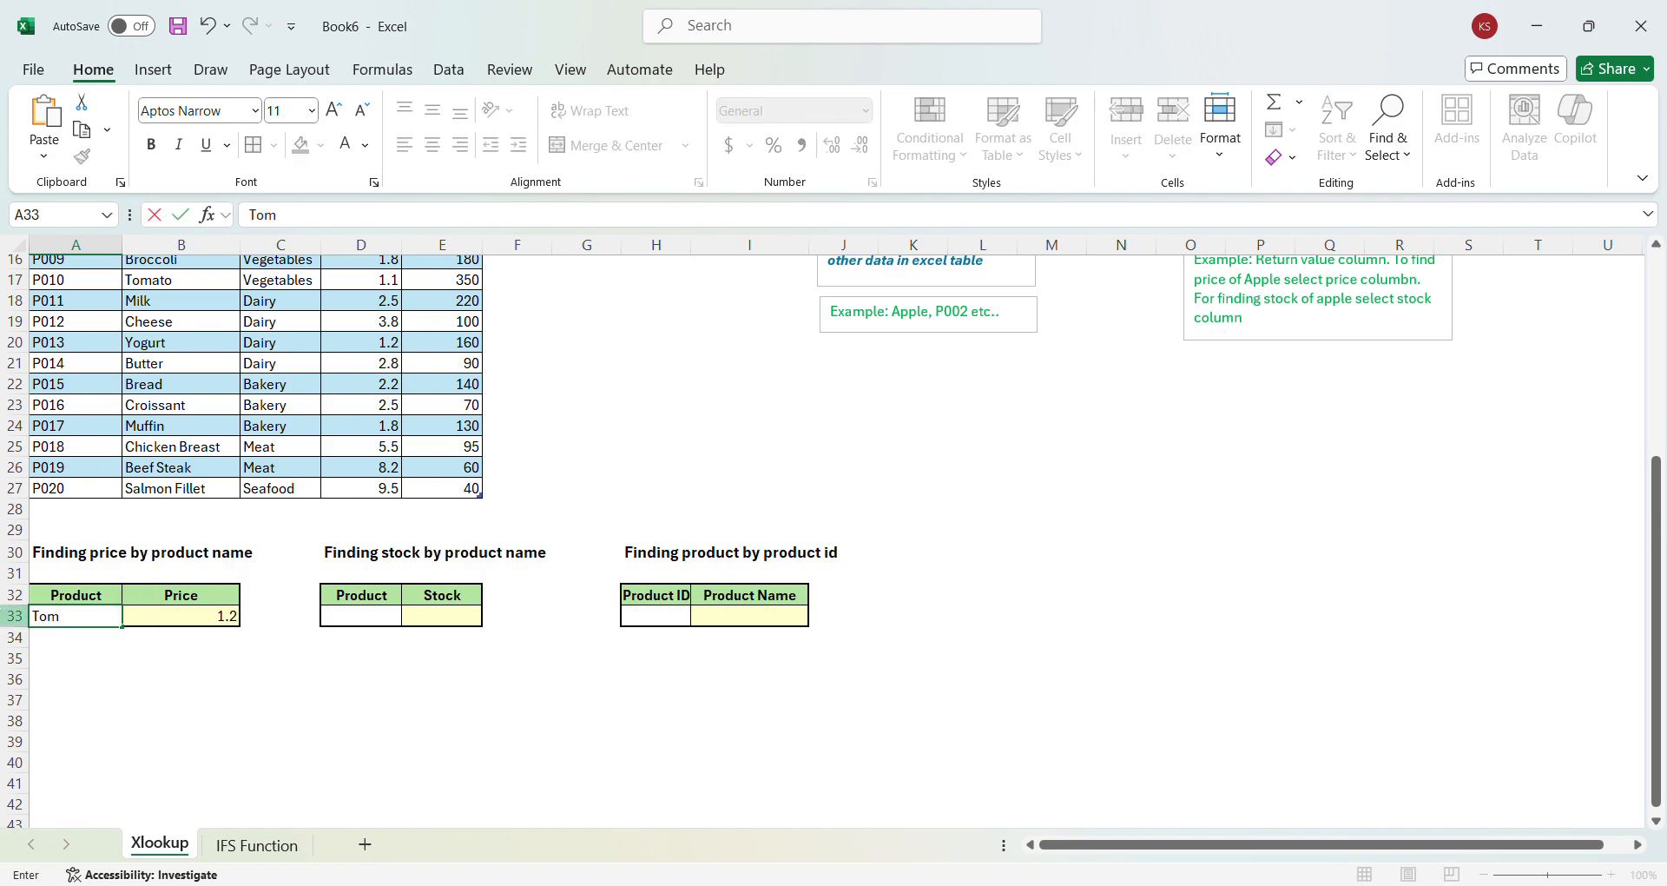
{"action": "type", "text": "ato"}
{"action": "key", "text": "Return"}
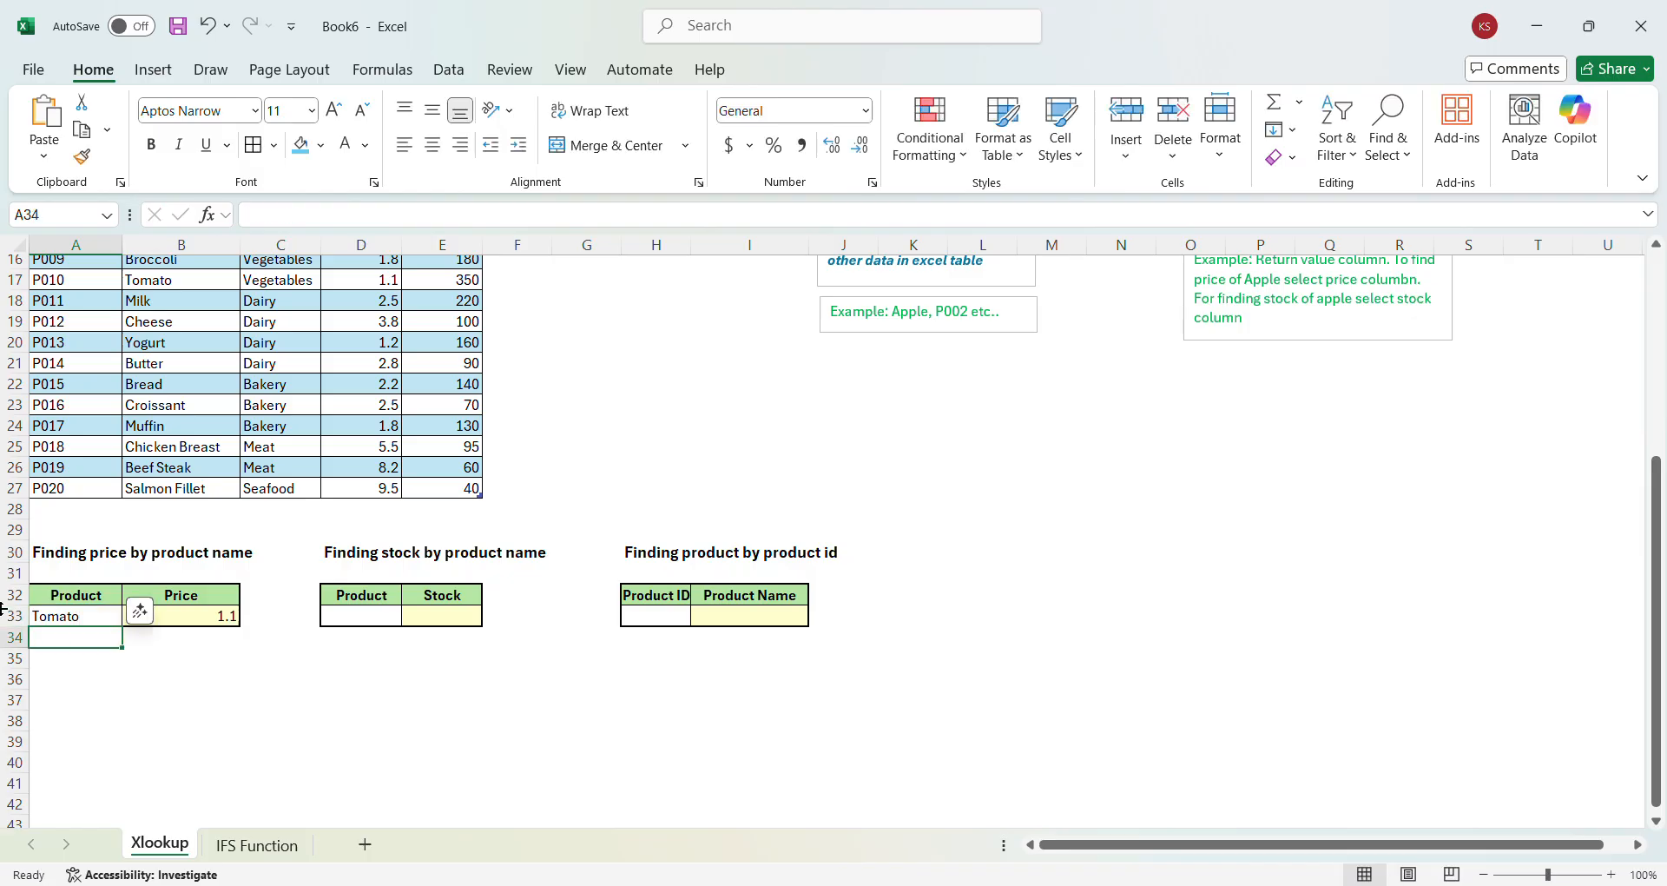
{"action": "left_click", "coordinate": [397, 271]}
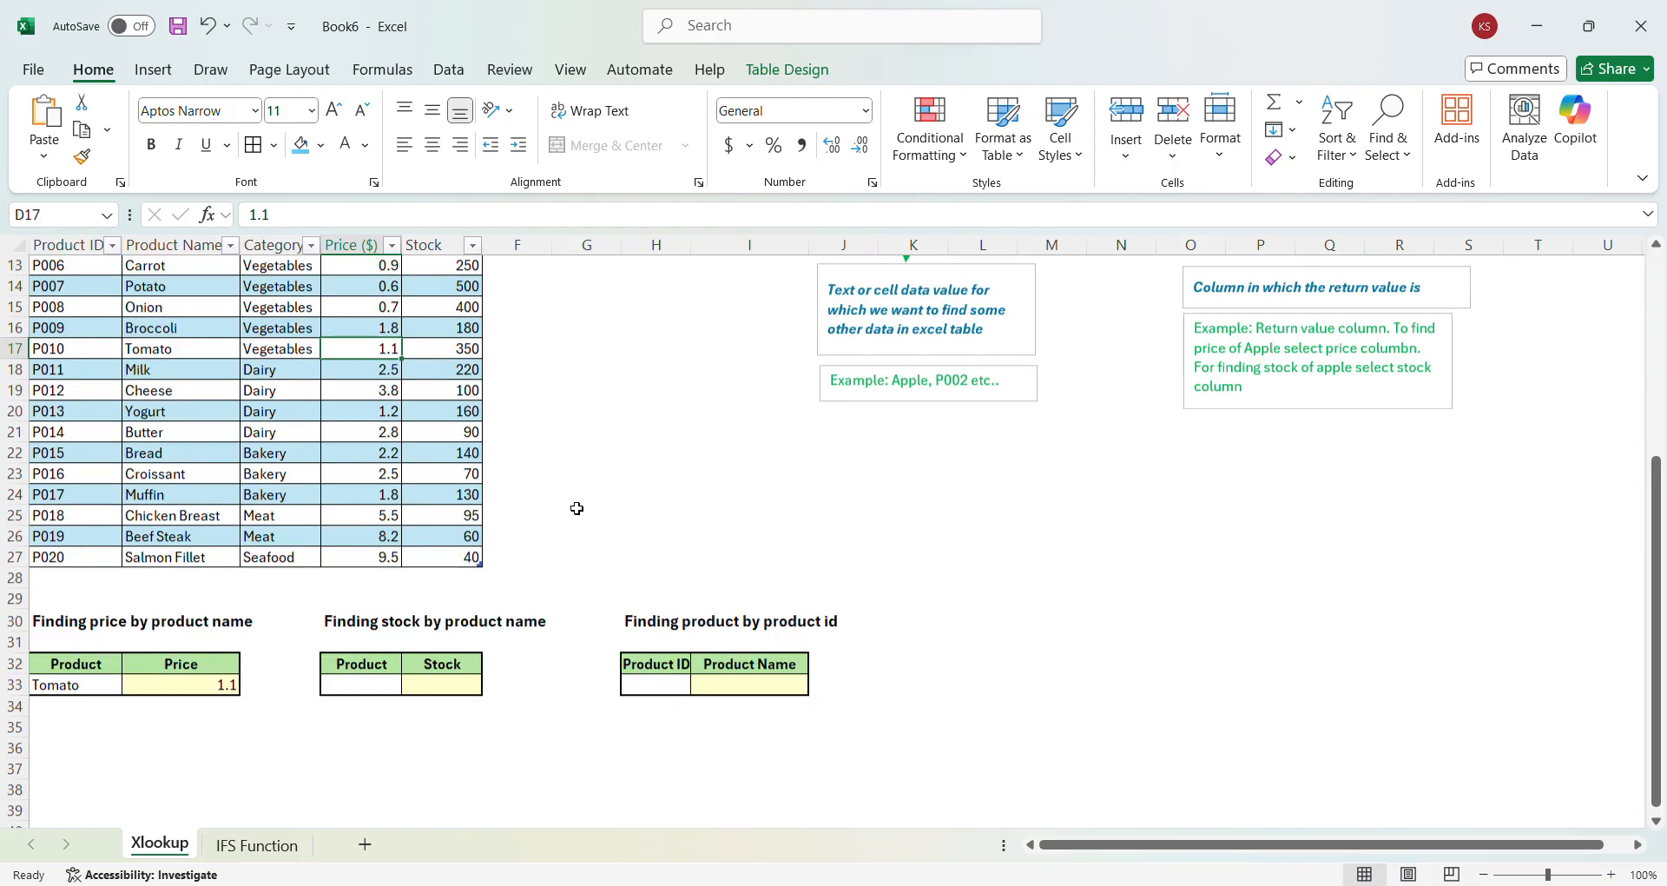
Clear the product and price formula from cells A33:B33
{"action": "scroll", "coordinate": [577, 508], "scroll_direction": "up", "scroll_amount": 5}
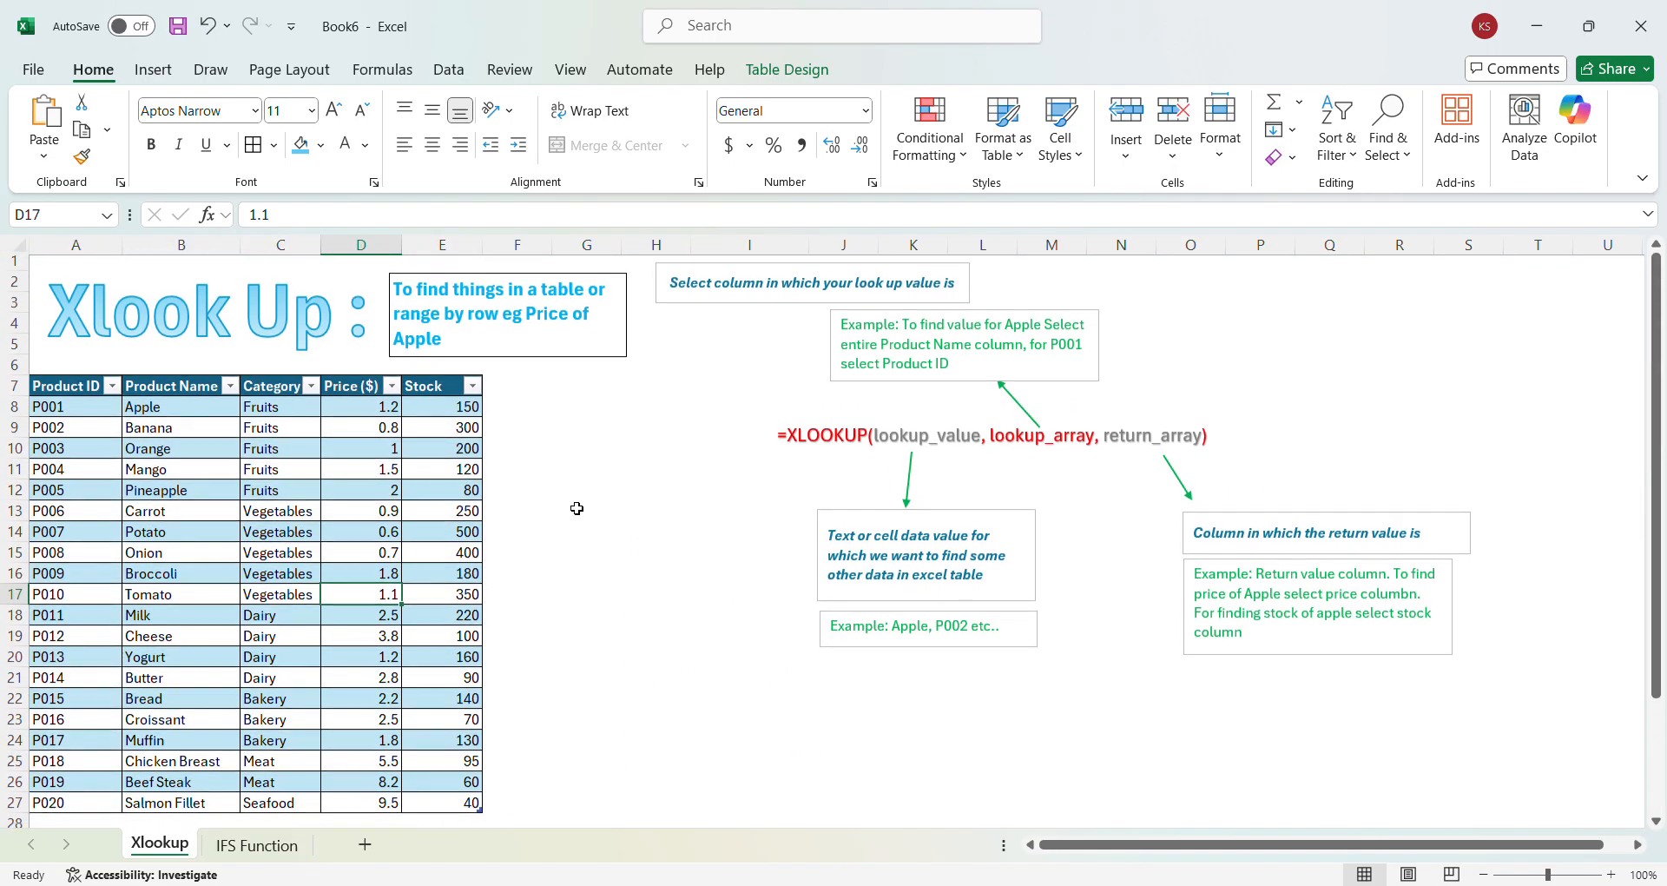
{"action": "scroll", "coordinate": [577, 508], "scroll_direction": "down", "scroll_amount": 1}
{"action": "scroll", "coordinate": [577, 508], "scroll_direction": "up", "scroll_amount": 1}
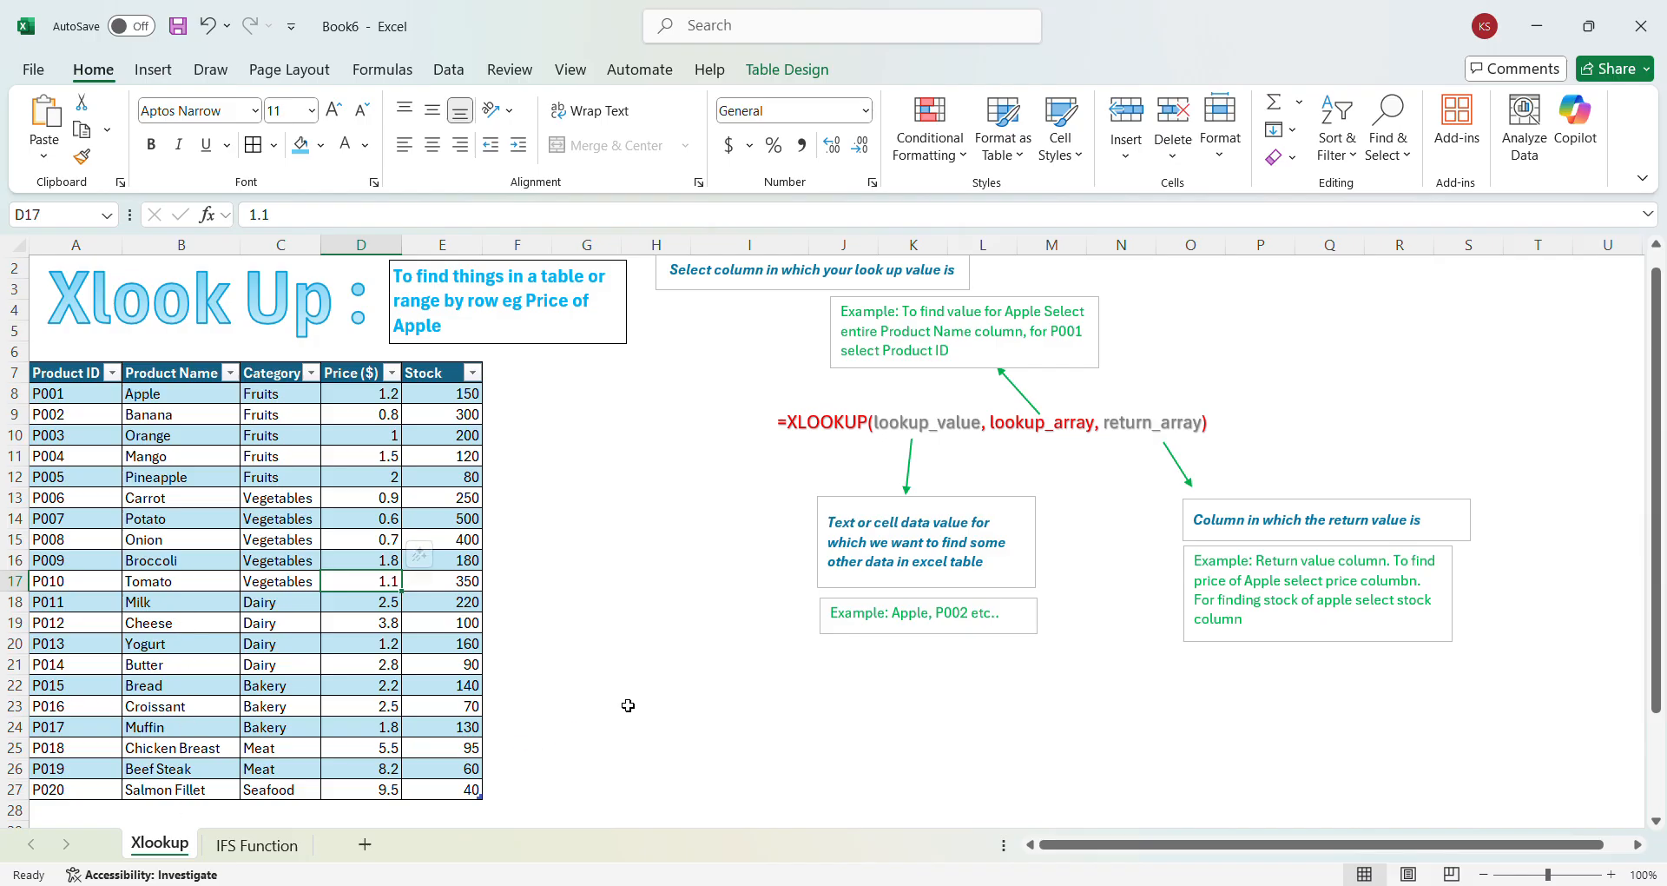
{"action": "scroll", "coordinate": [627, 705], "scroll_direction": "down", "scroll_amount": 4}
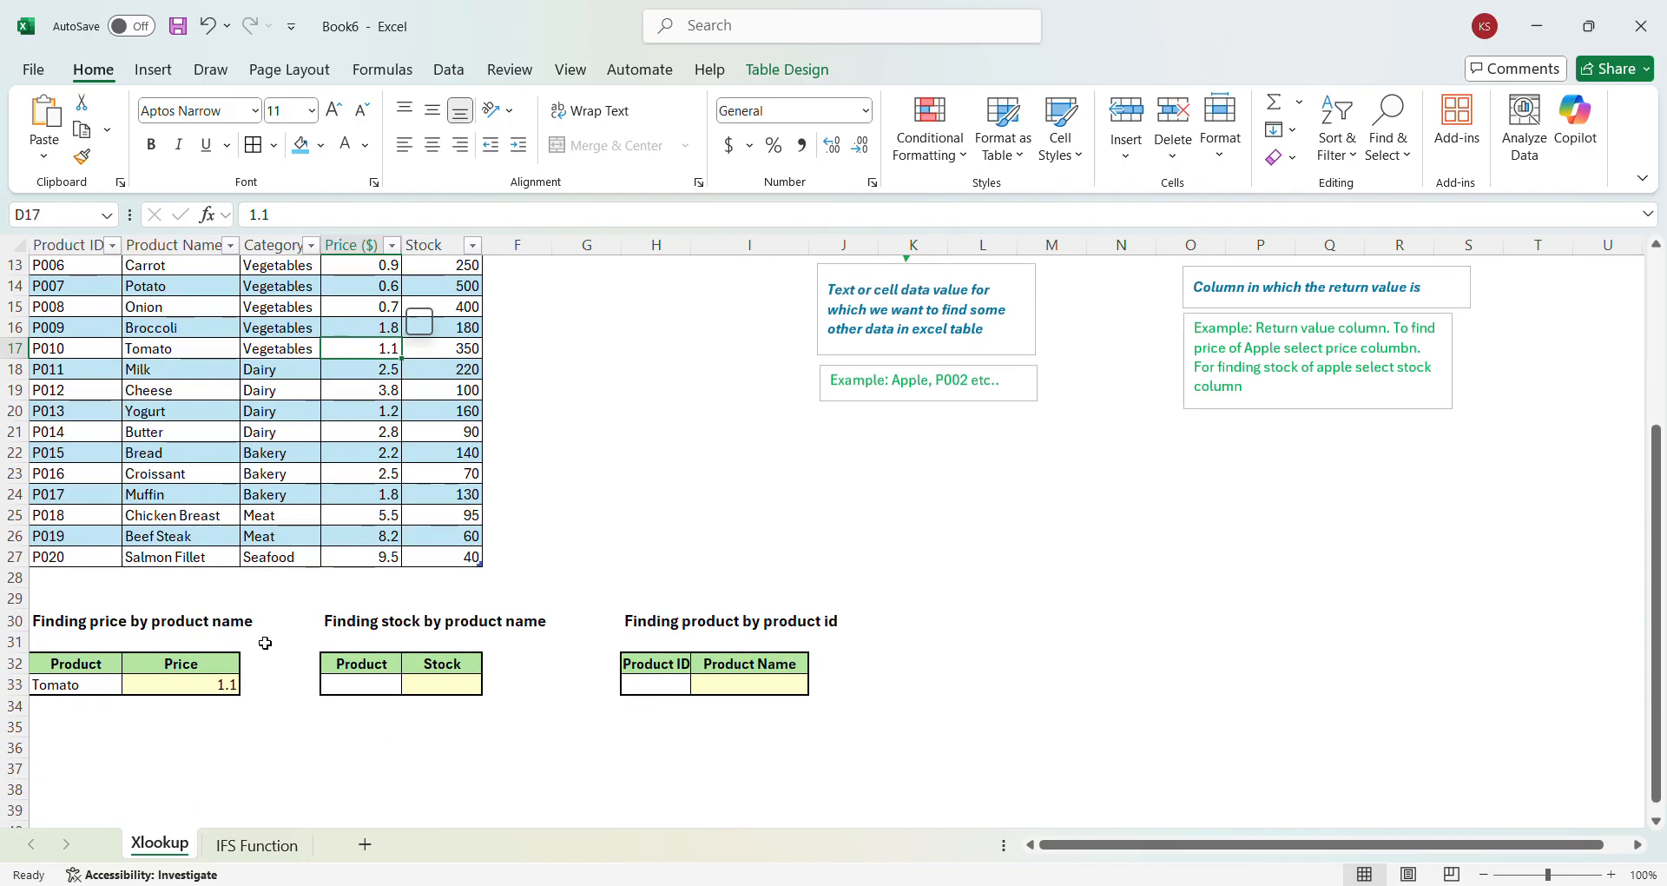
{"action": "left_click_drag", "start_coordinate": [202, 681], "coordinate": [61, 686]}
{"action": "key", "text": "Delete"}
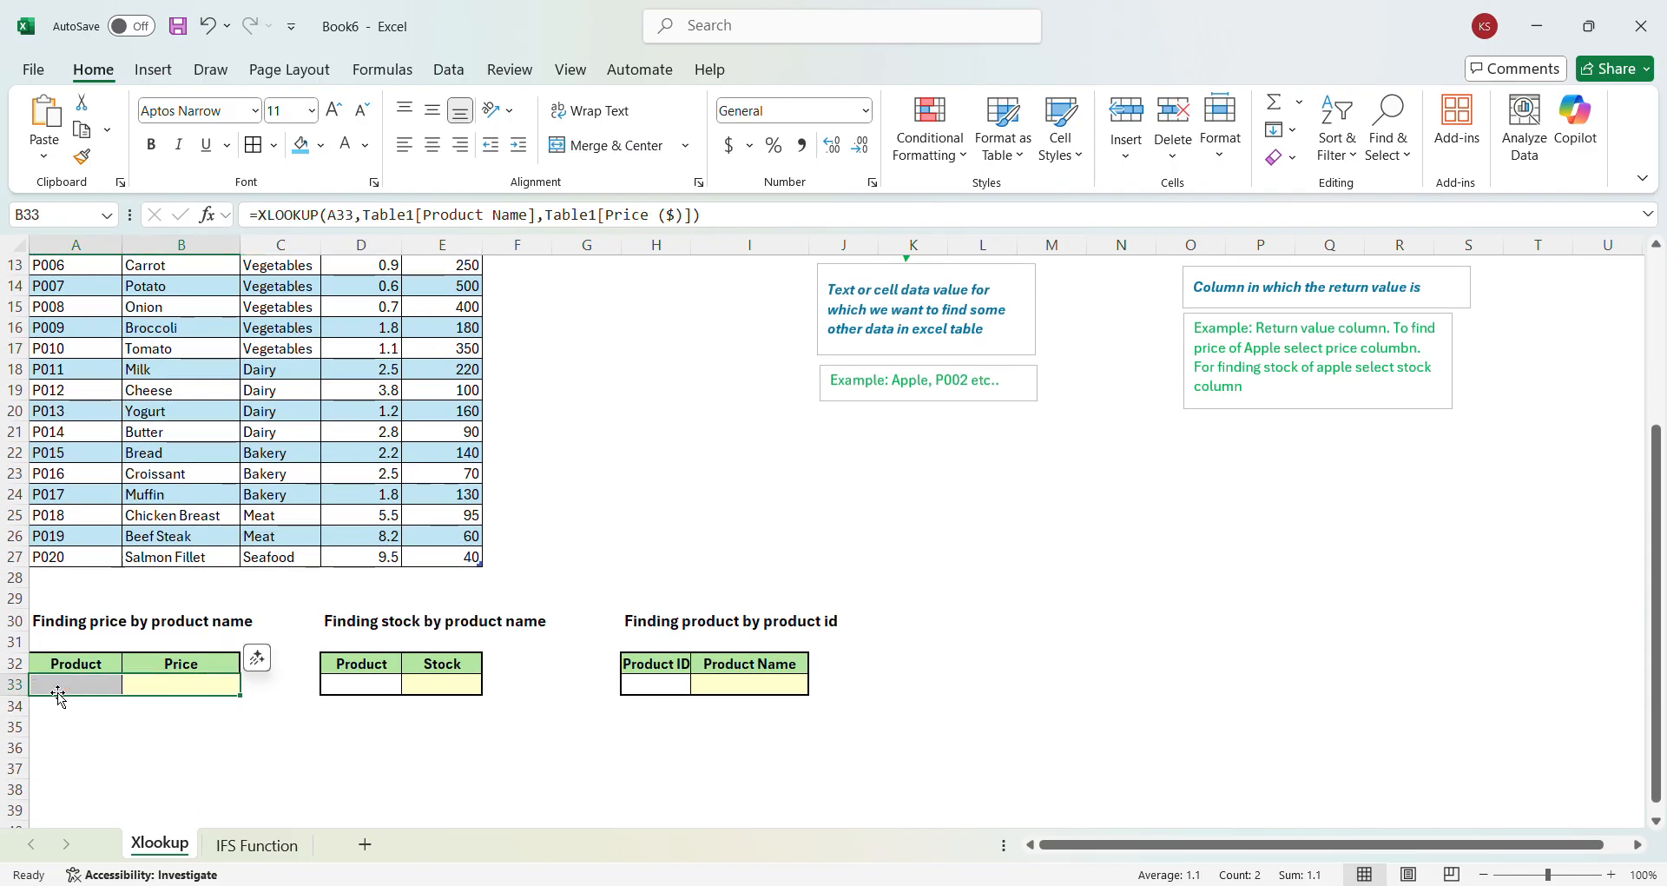
{"action": "left_click", "coordinate": [224, 728]}
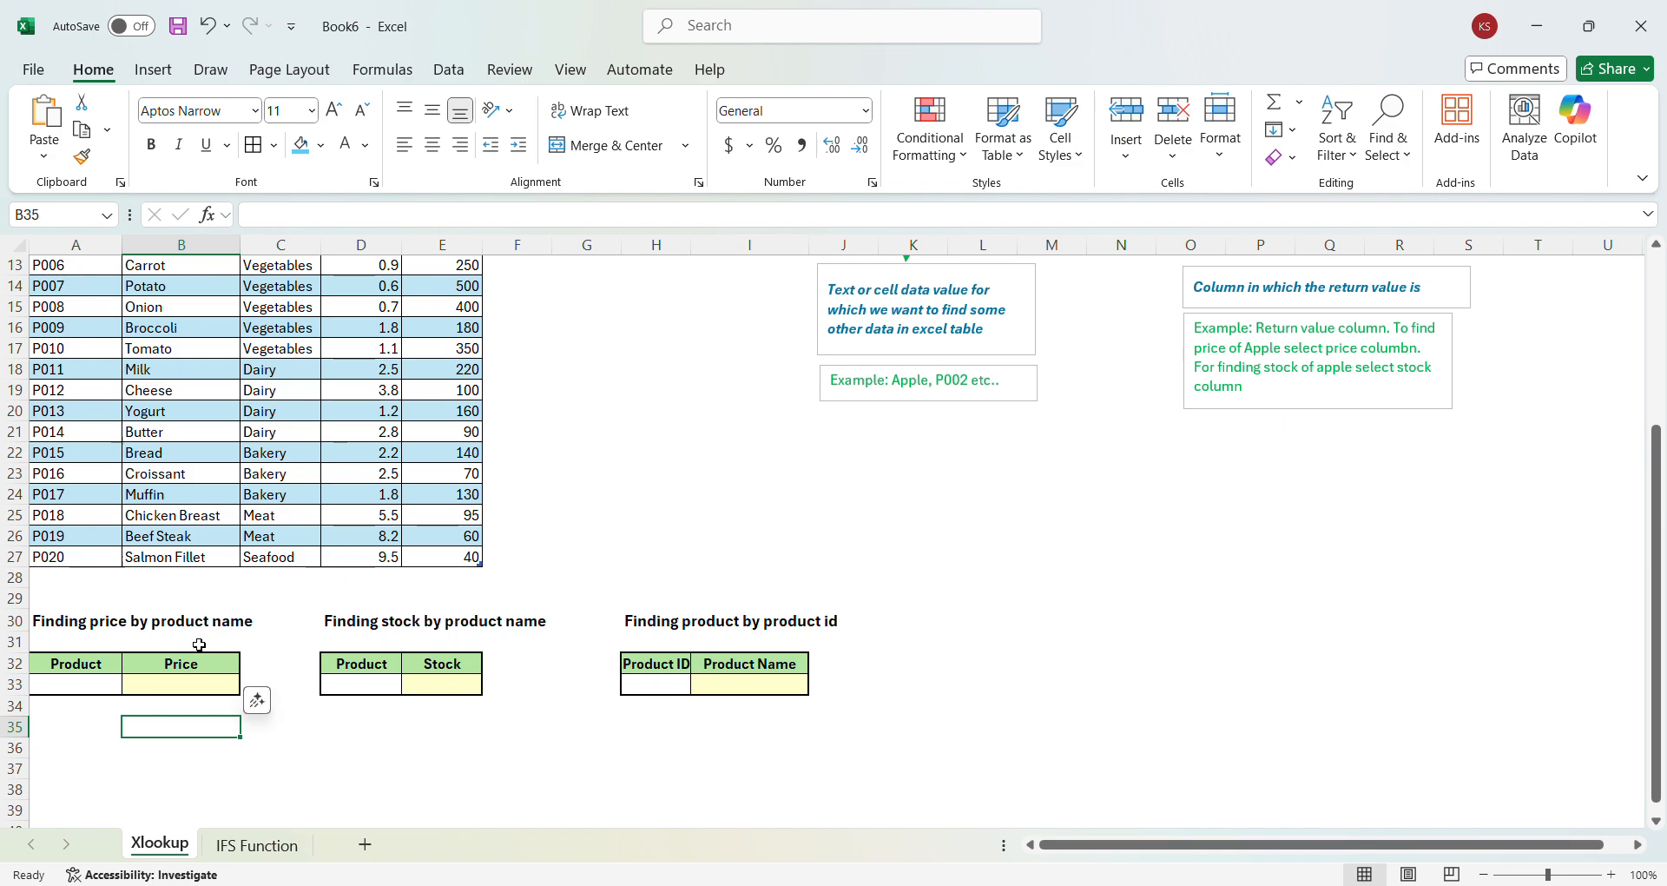
Enter an XLOOKUP formula in B33 that looks up A33 in Table1[Product Name] and returns Table1[Price ($)]
{"action": "left_click", "coordinate": [106, 682]}
{"action": "left_click", "coordinate": [149, 681]}
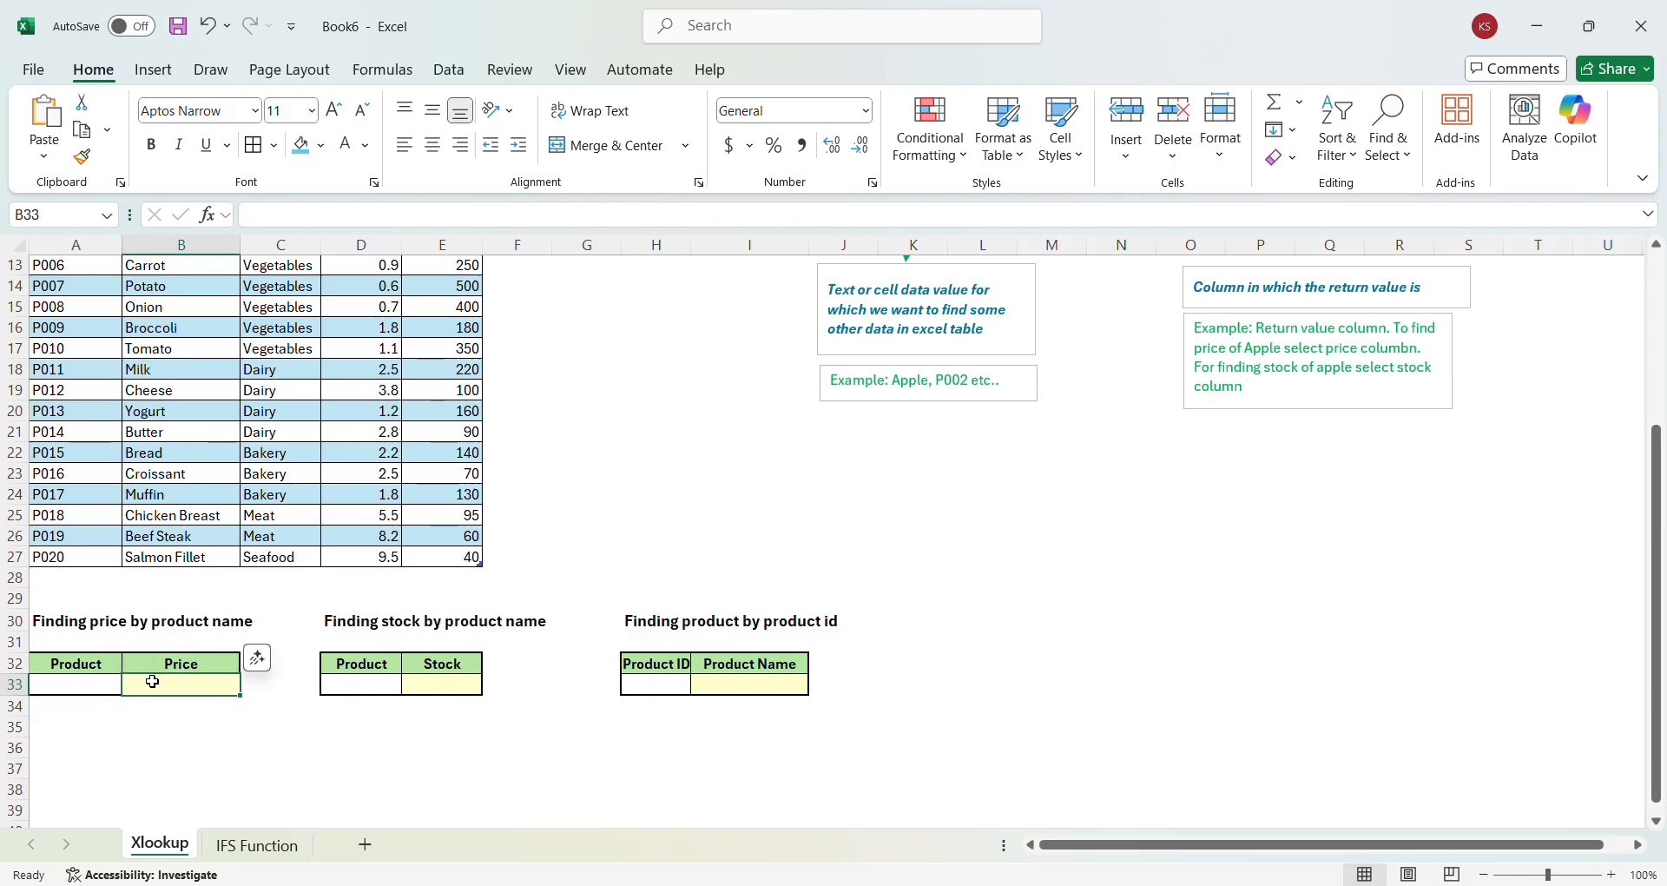
{"action": "type", "text": "="}
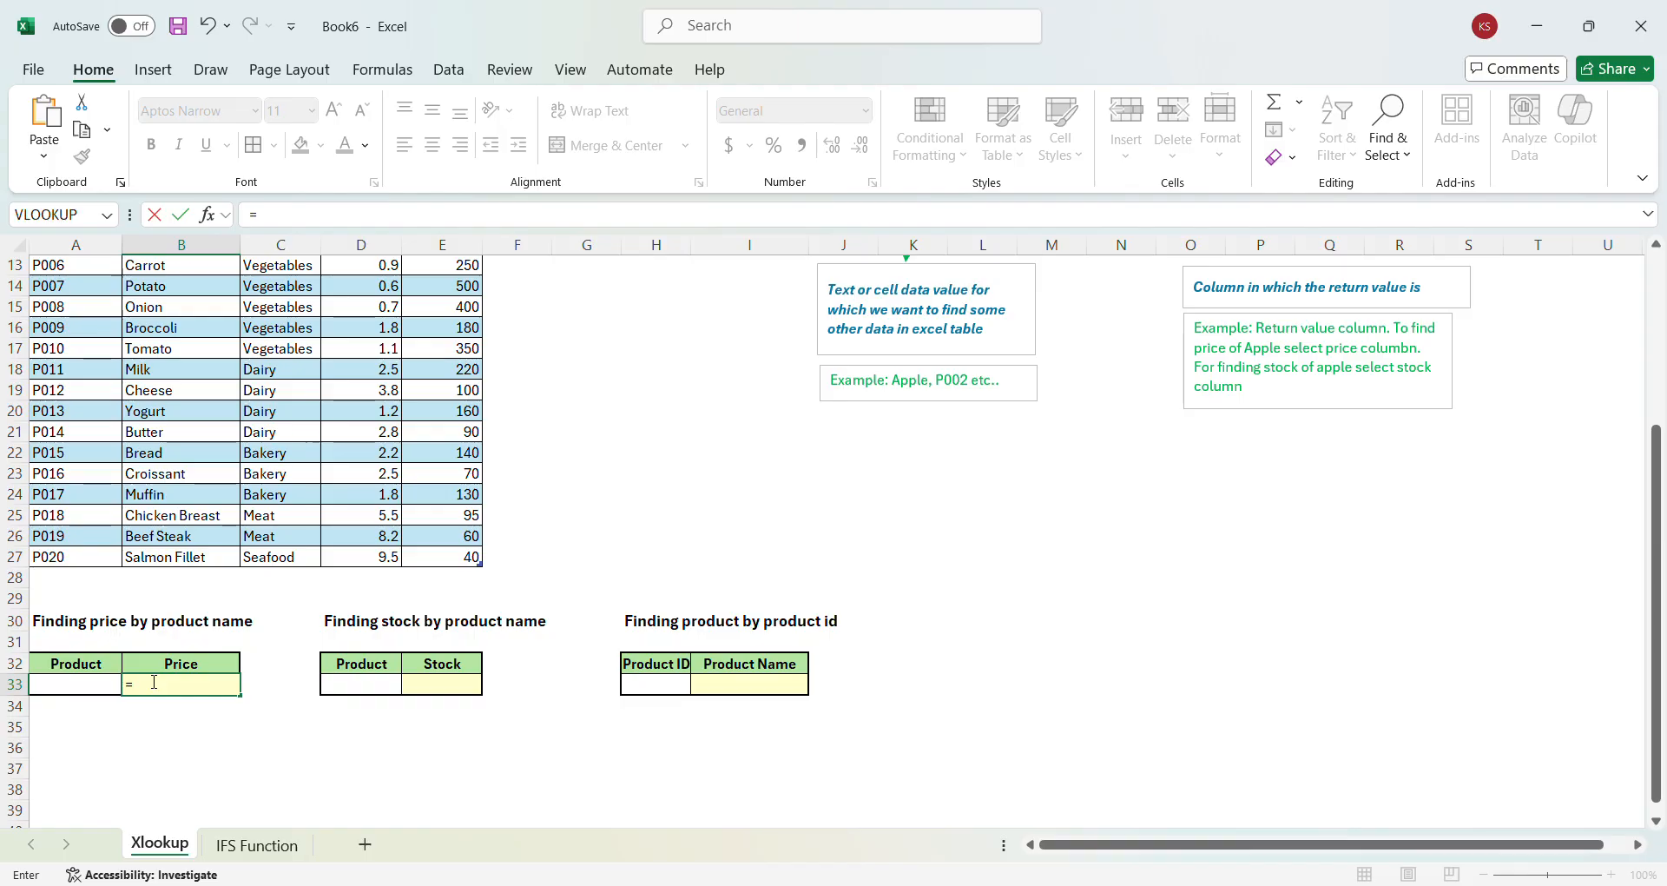
{"action": "type", "text": "Xlookup"}
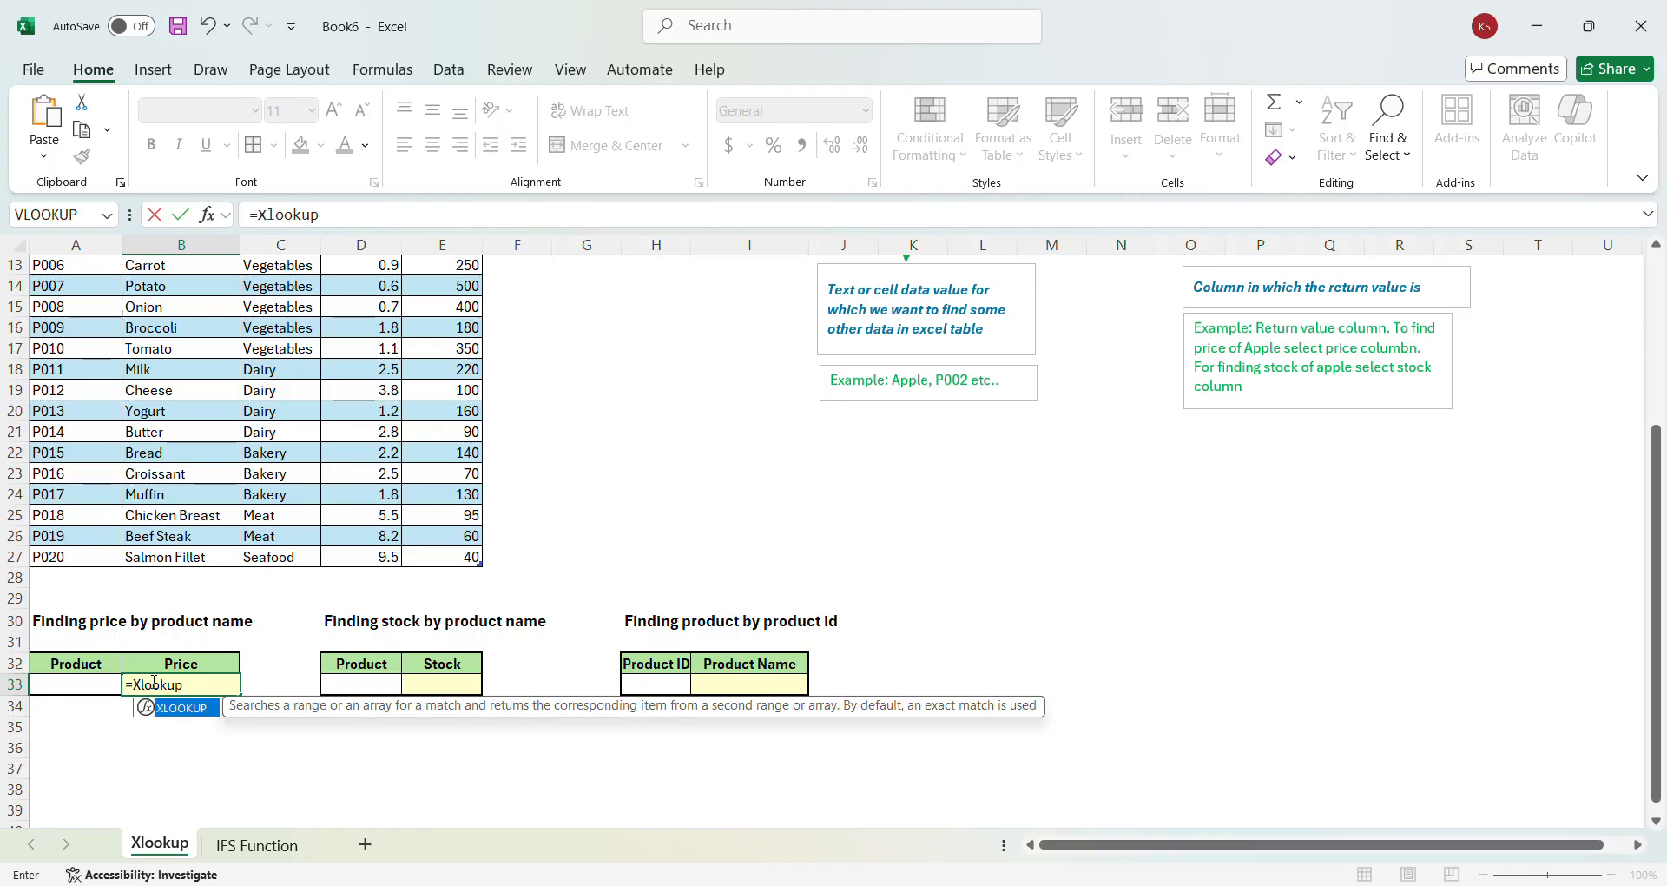
{"action": "type", "text": "("}
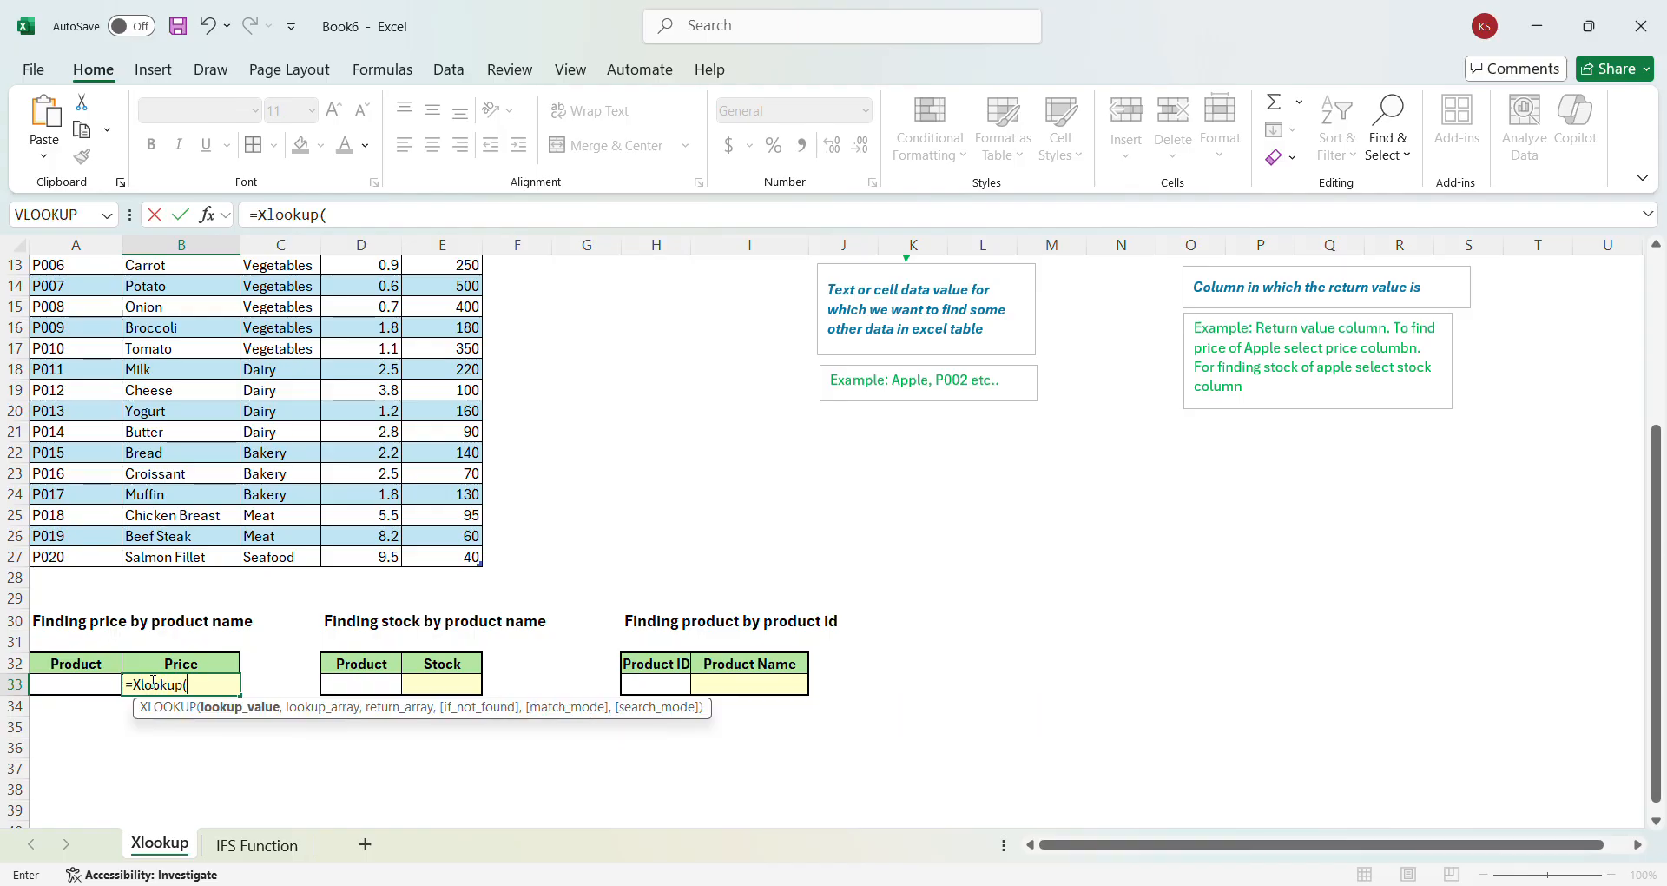
{"action": "left_click", "coordinate": [96, 684]}
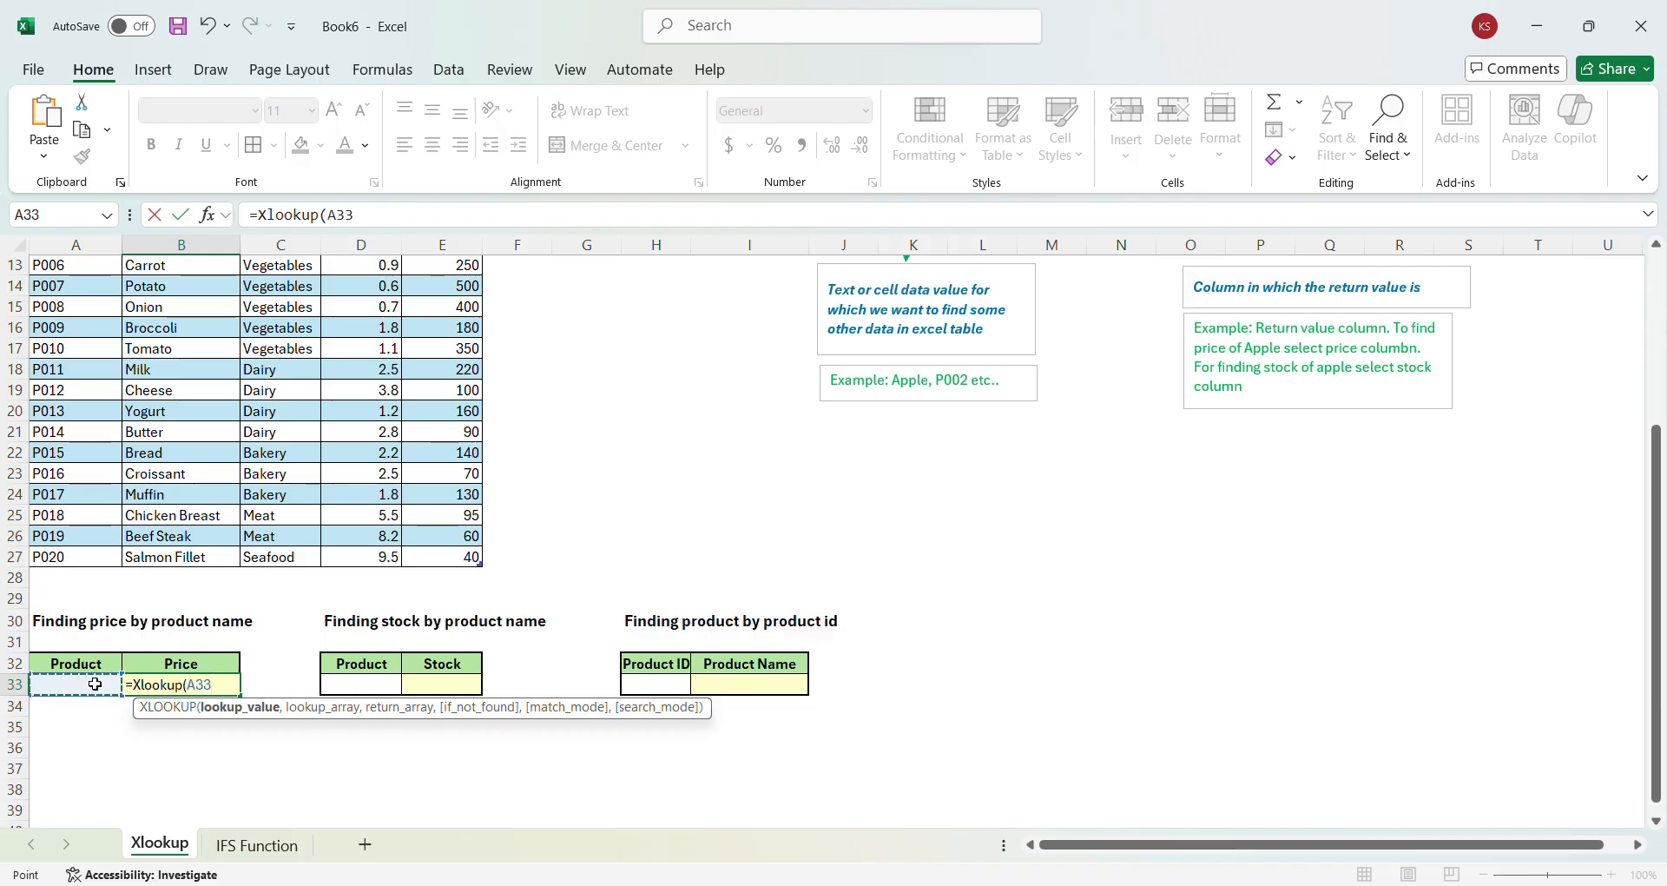
{"action": "type", "text": ","}
{"action": "scroll", "coordinate": [120, 662], "scroll_direction": "up", "scroll_amount": 4}
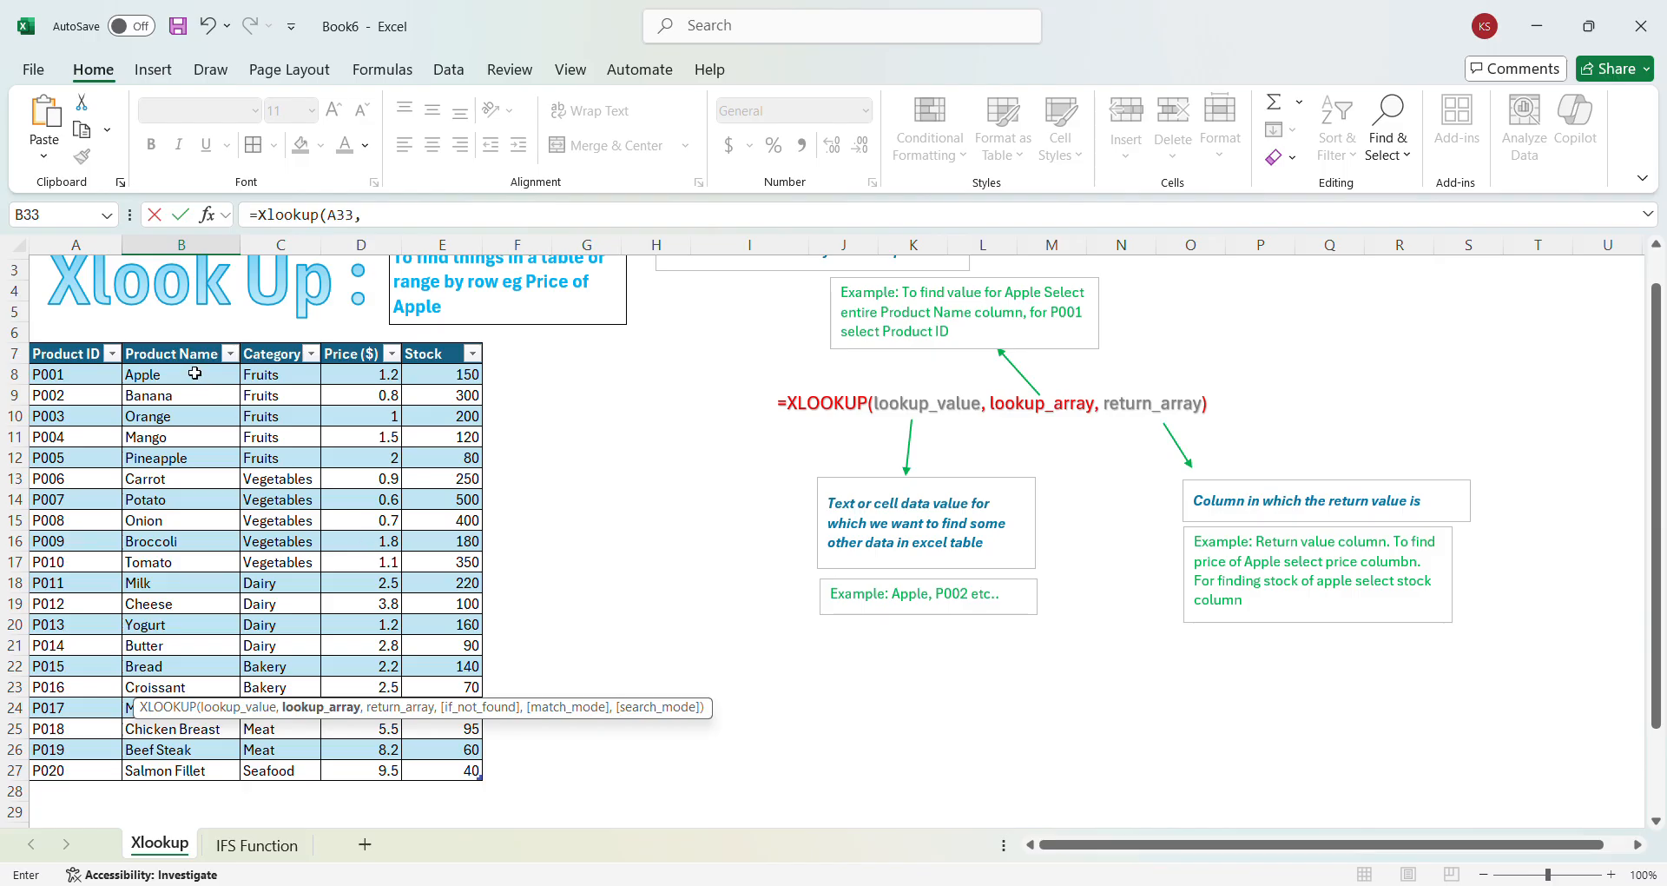
{"action": "left_click_drag", "start_coordinate": [195, 374], "coordinate": [209, 776]}
{"action": "type", "text": ","}
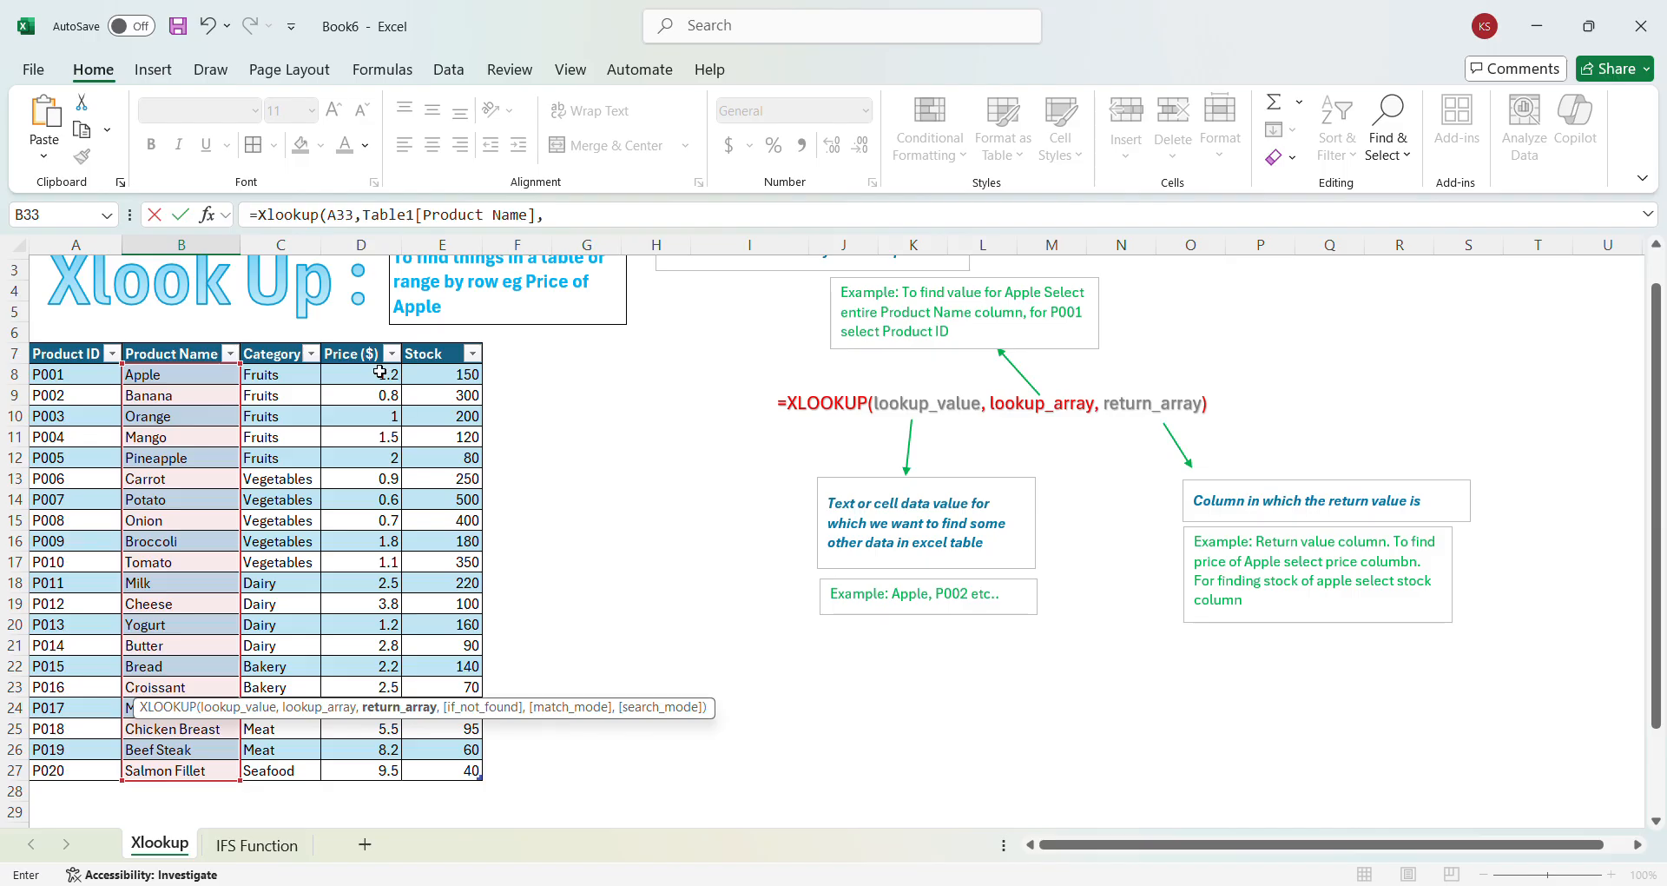
{"action": "left_click_drag", "start_coordinate": [380, 371], "coordinate": [386, 771]}
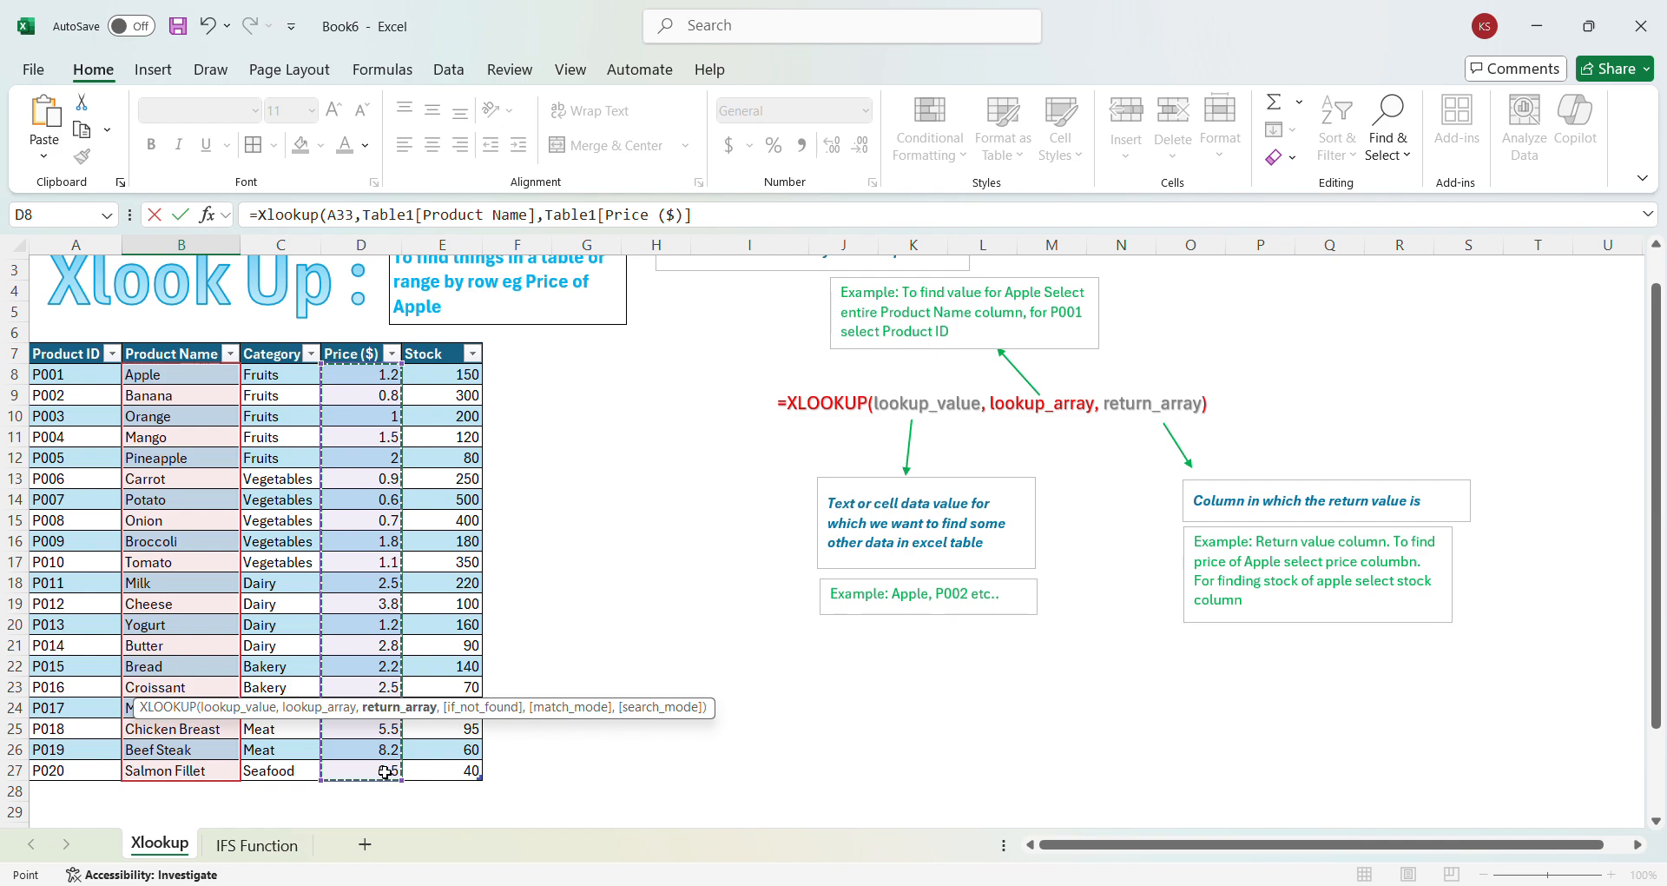
{"action": "key", "text": "Return"}
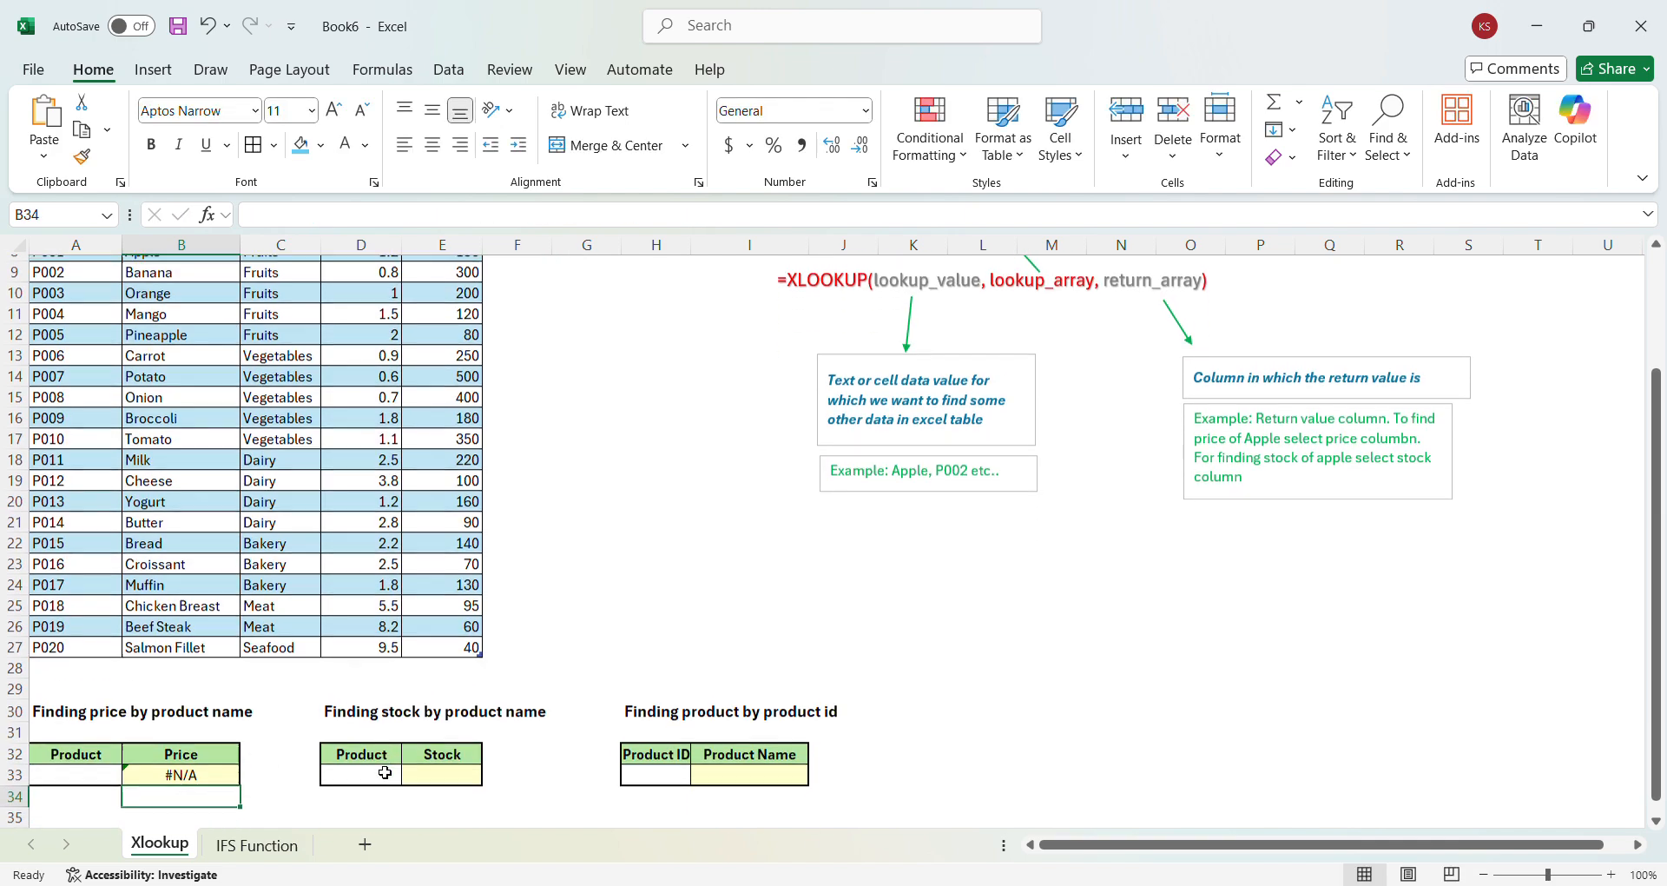
Test the price lookup by entering Apple in product cell A33
{"action": "left_click", "coordinate": [107, 752]}
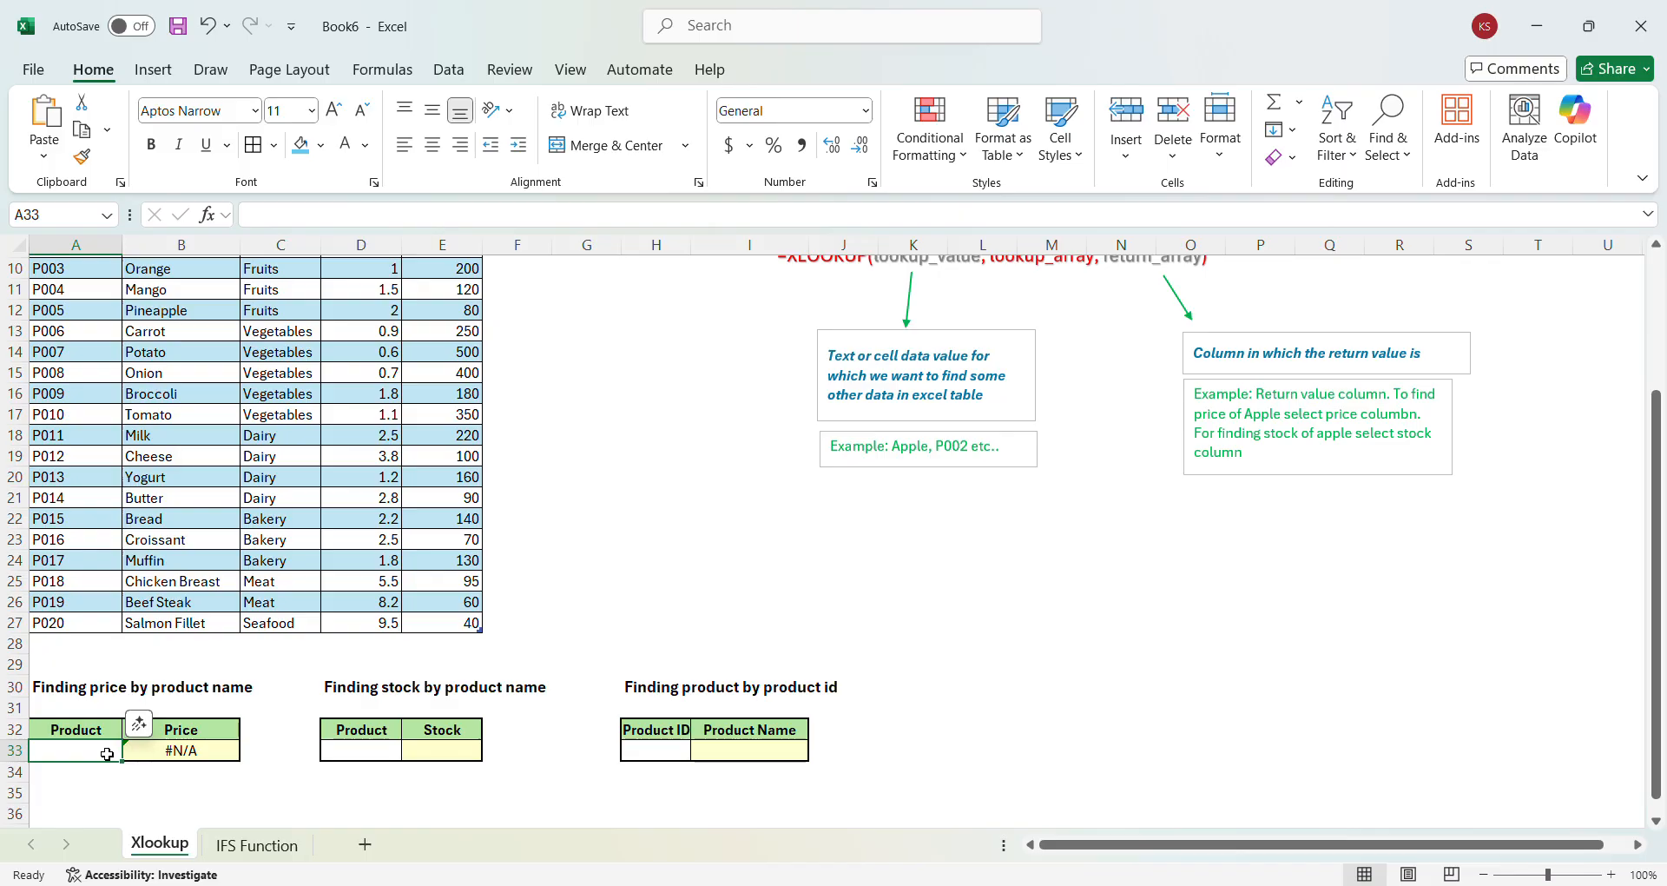
{"action": "type", "text": "App"}
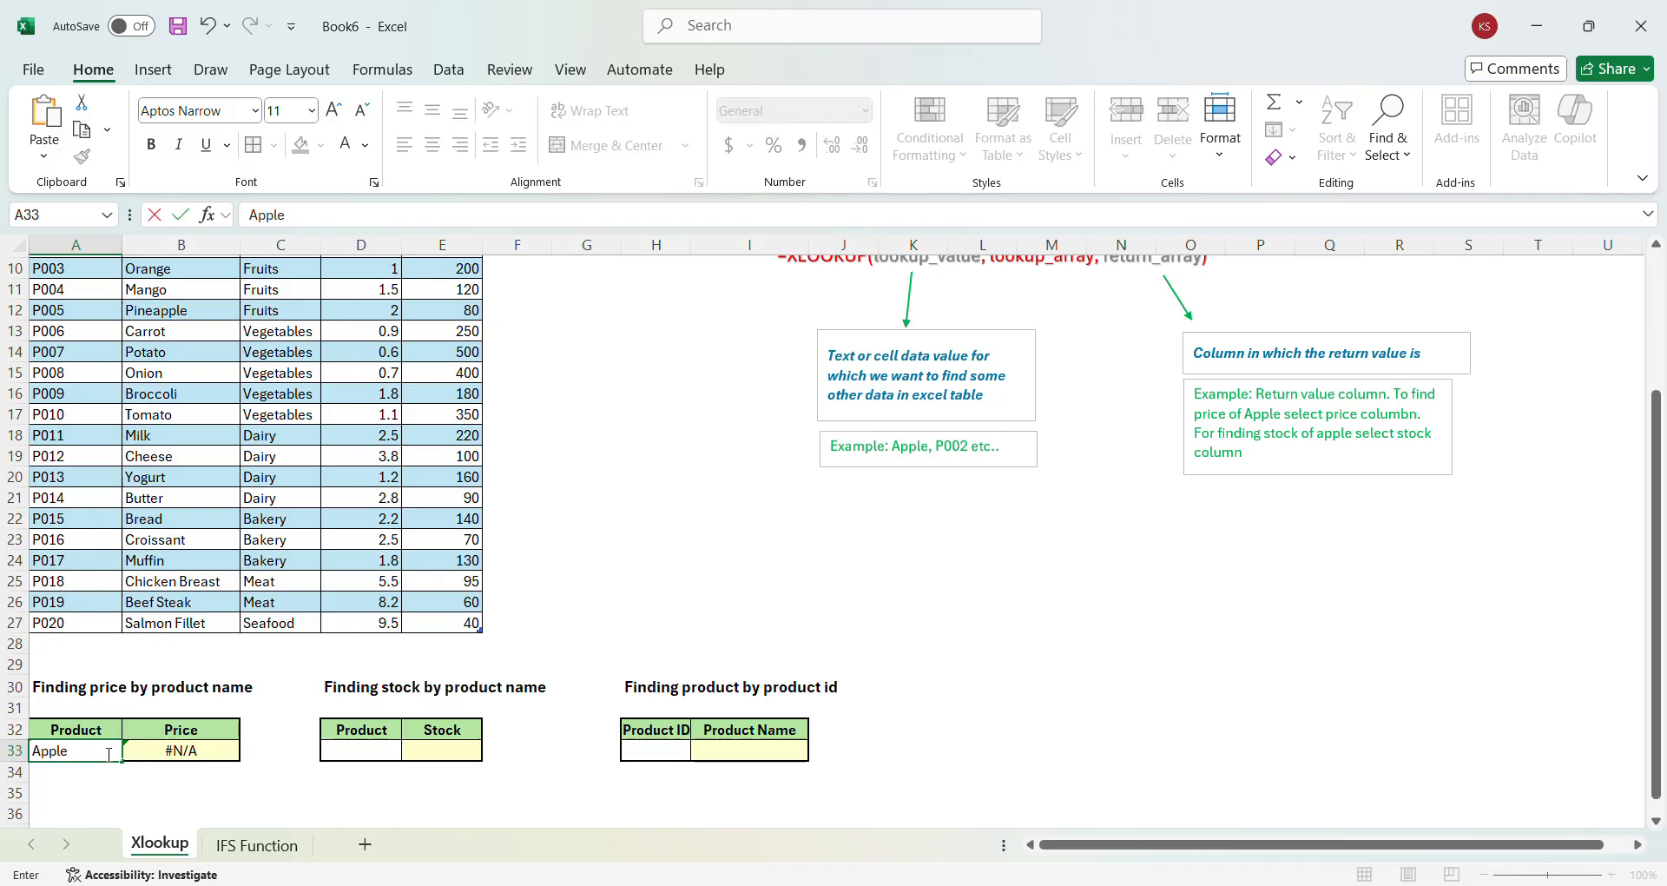
{"action": "type", "text": "le"}
{"action": "key", "text": "Return"}
Set the product in A33 to Muffin to look up its price
{"action": "left_click", "coordinate": [107, 752]}
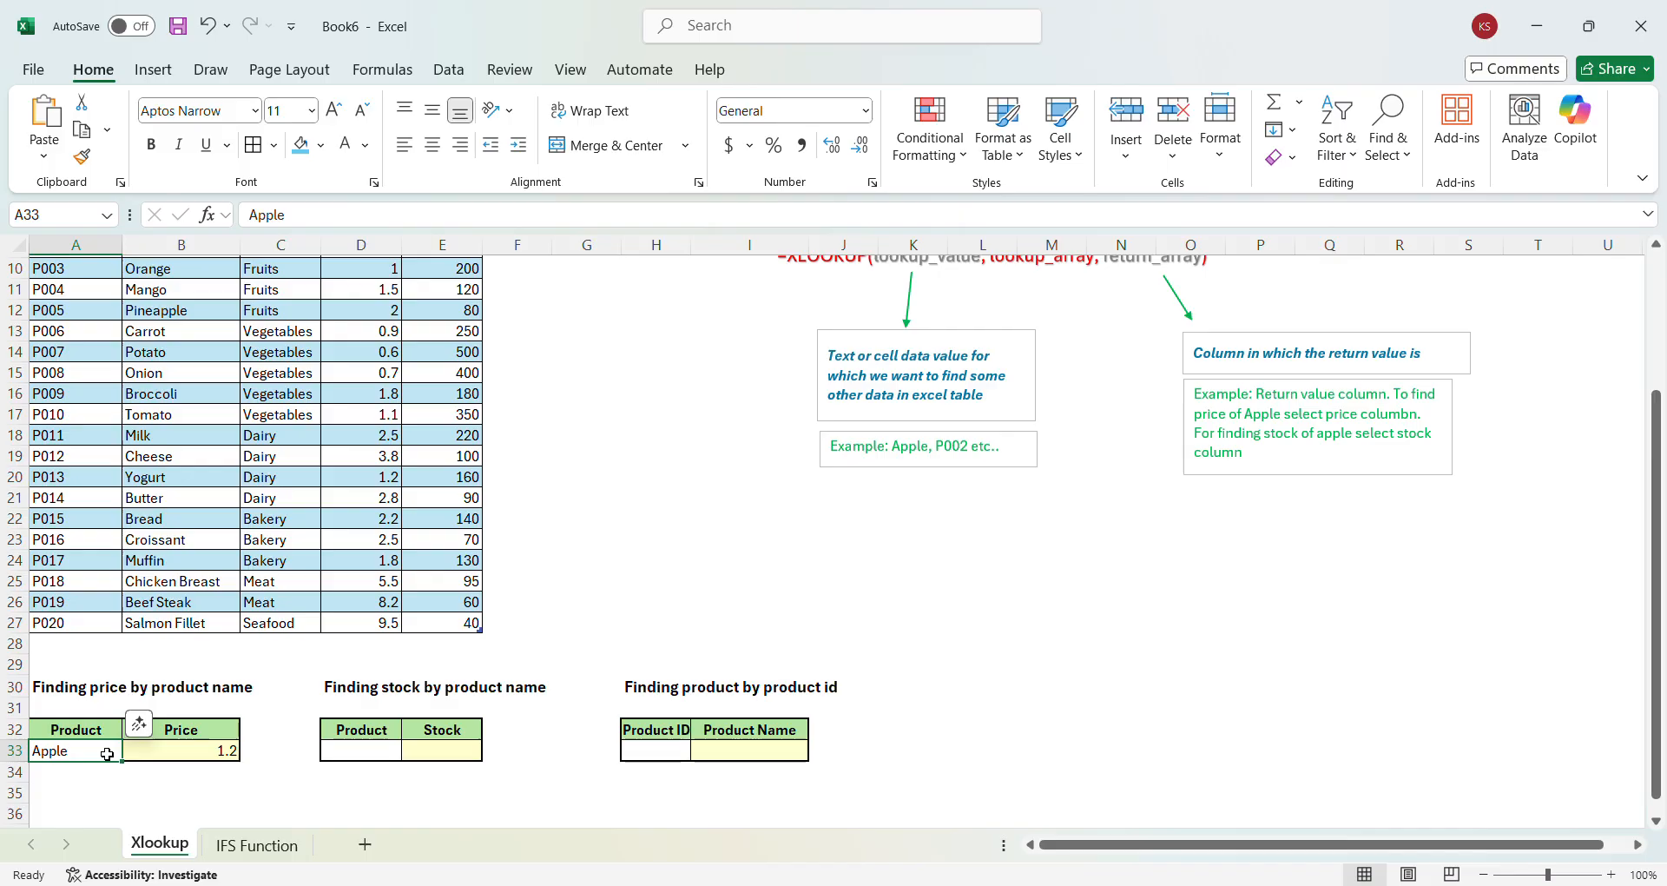
{"action": "left_click", "coordinate": [174, 539]}
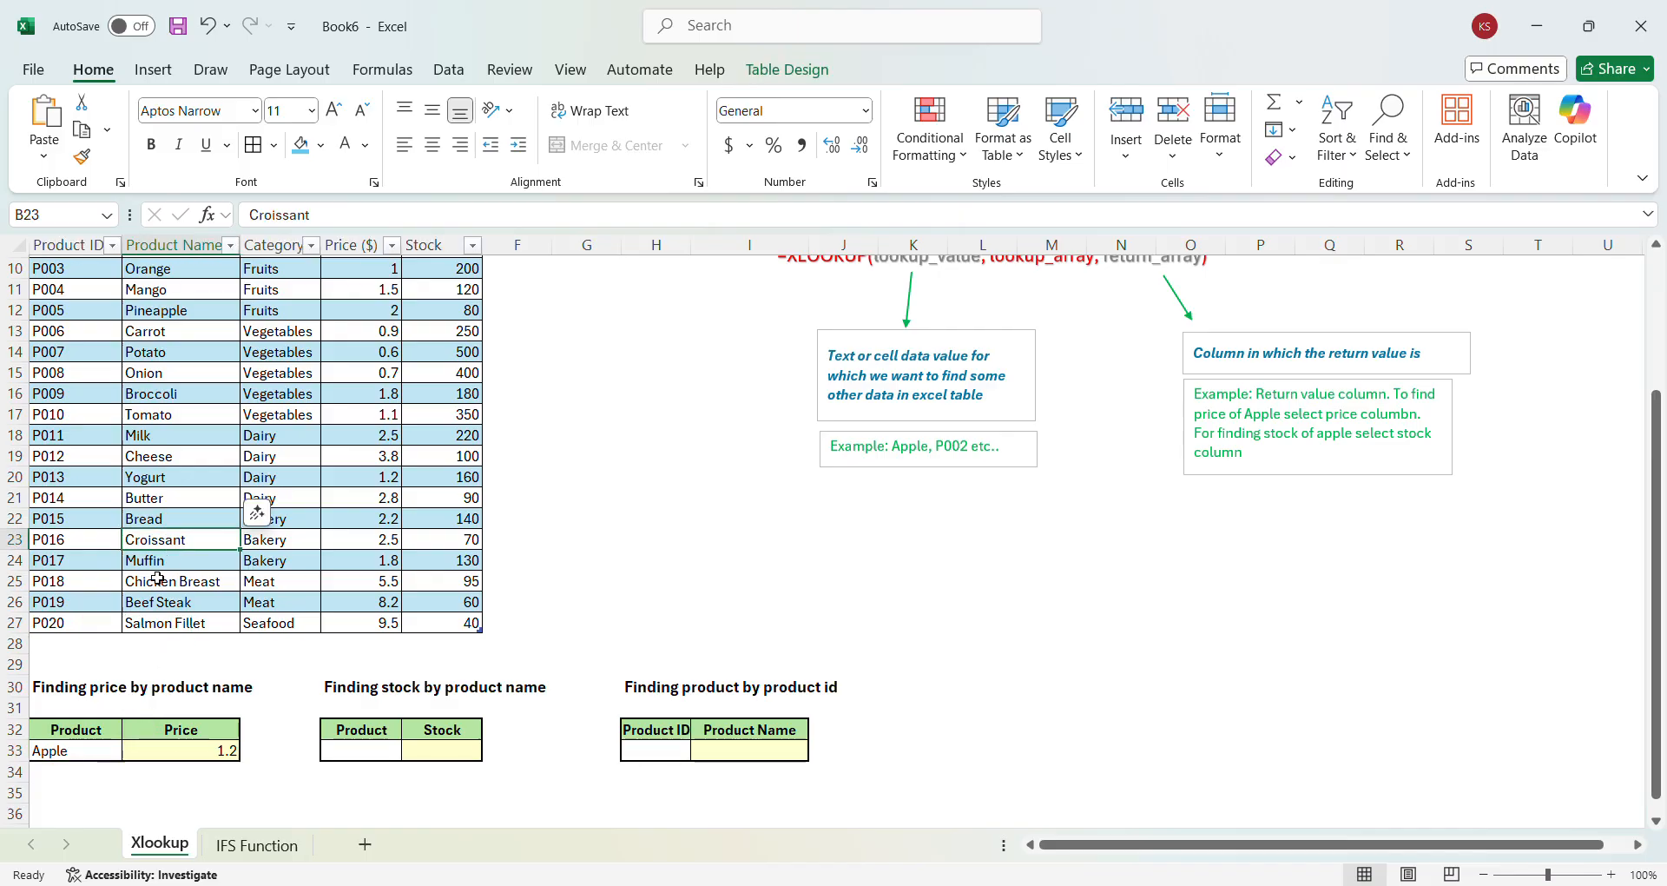
{"action": "left_click", "coordinate": [72, 752]}
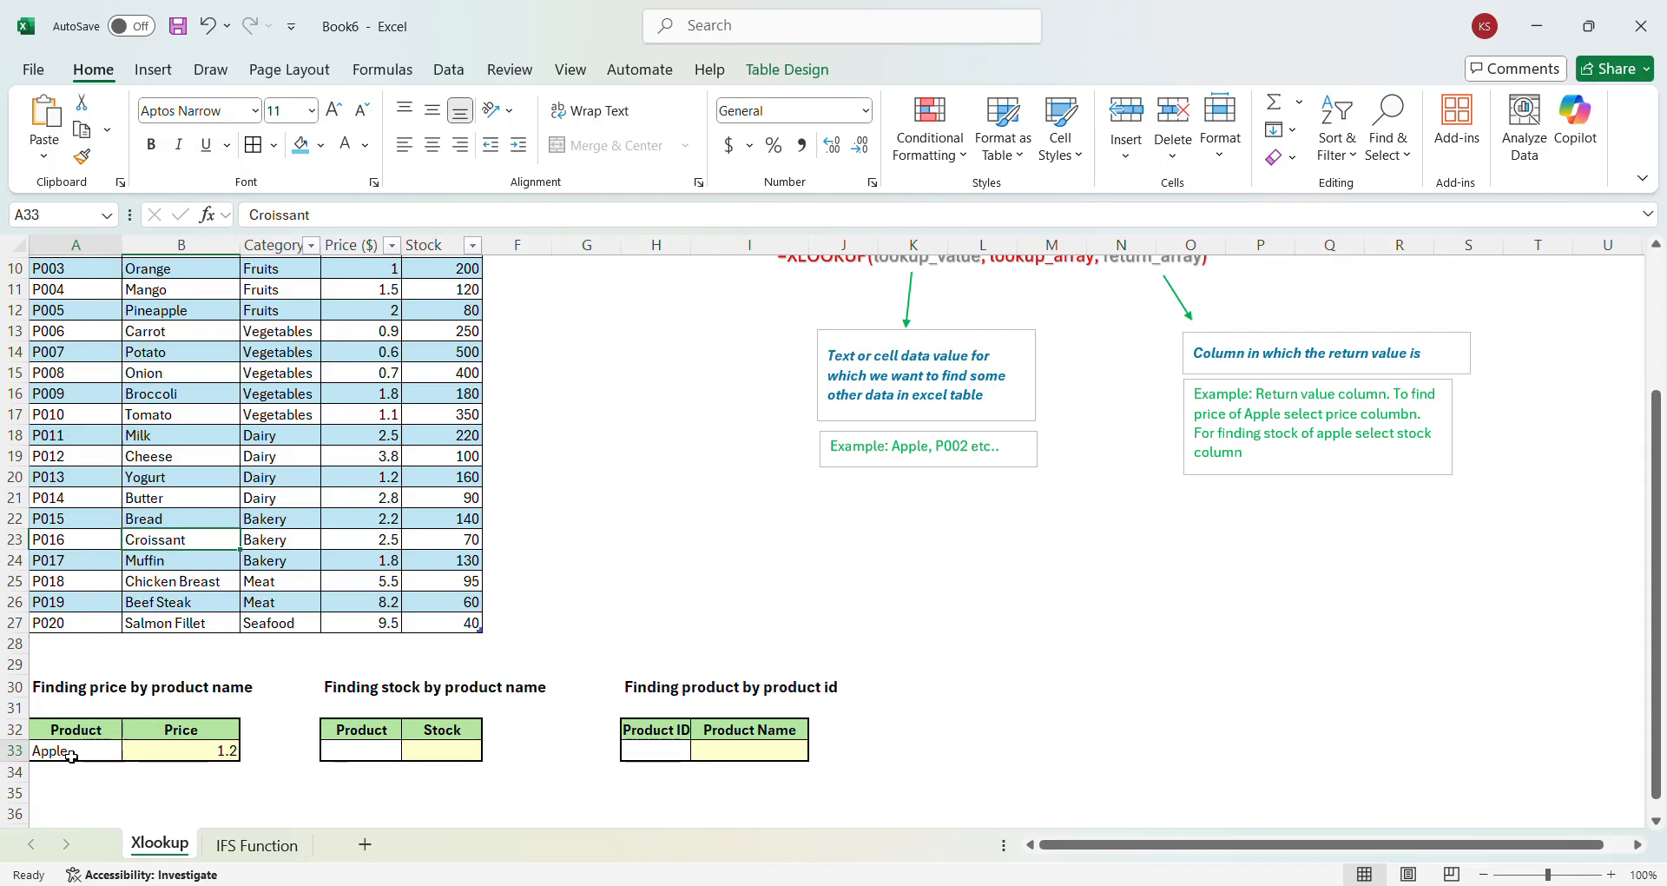
{"action": "type", "text": "Muff"}
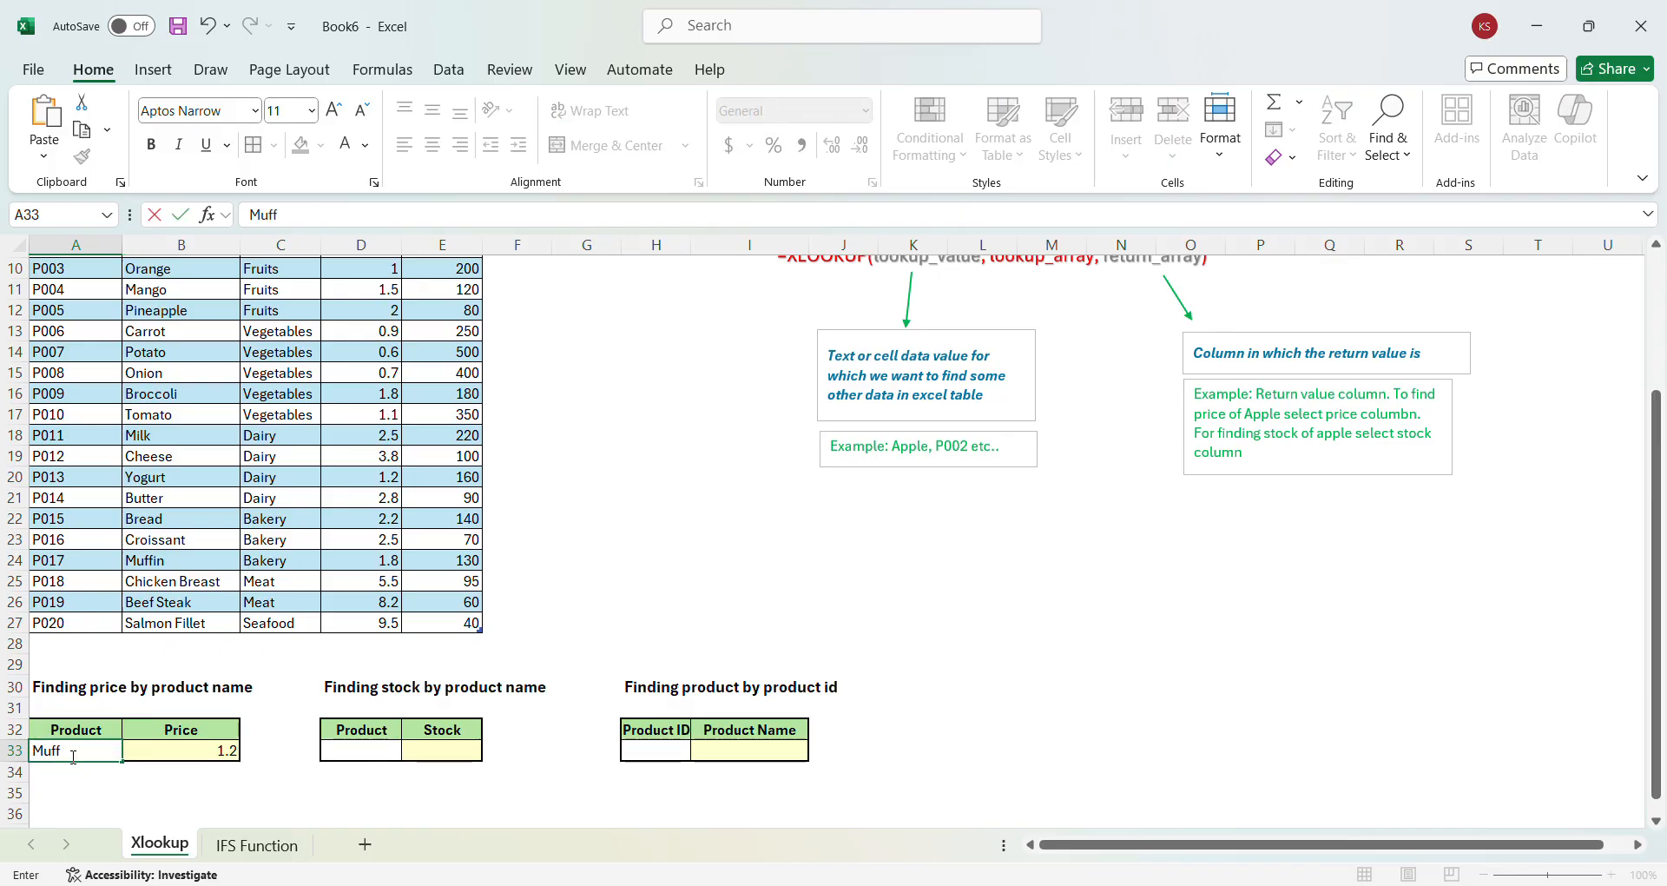
{"action": "type", "text": "in"}
{"action": "key", "text": "Return"}
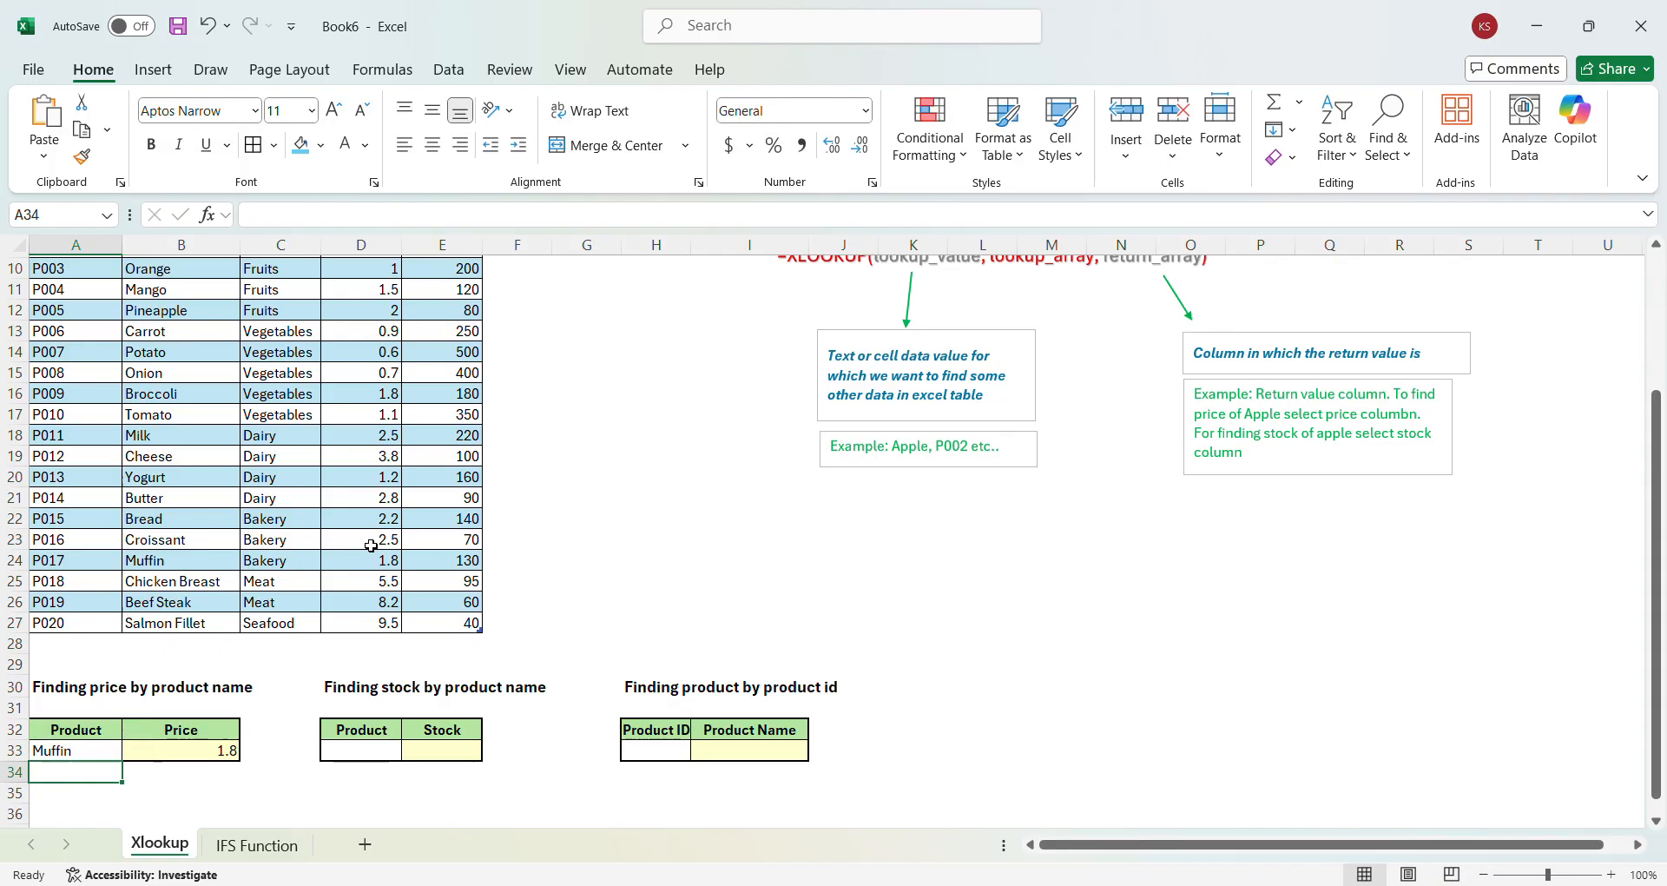
Enter an XLOOKUP formula in E33 that looks up D33 in Table1[Product Name] and returns Table1[Stock]
{"action": "left_click", "coordinate": [363, 753]}
{"action": "left_click", "coordinate": [438, 751]}
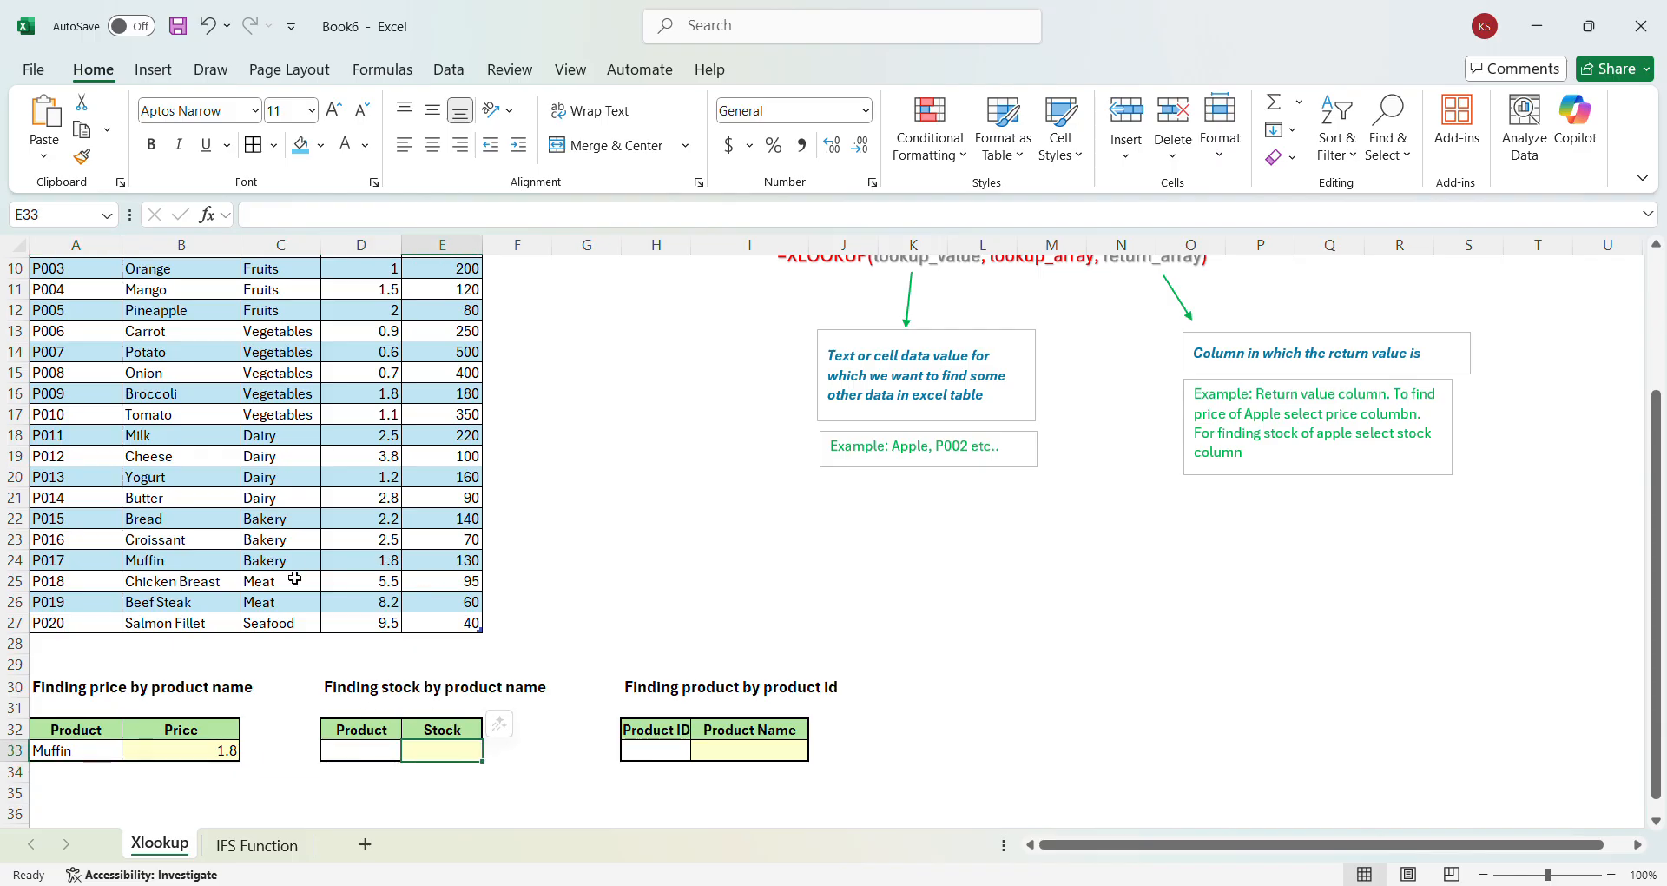
{"action": "scroll", "coordinate": [475, 462], "scroll_direction": "down", "scroll_amount": 3, "text": "ctrl"}
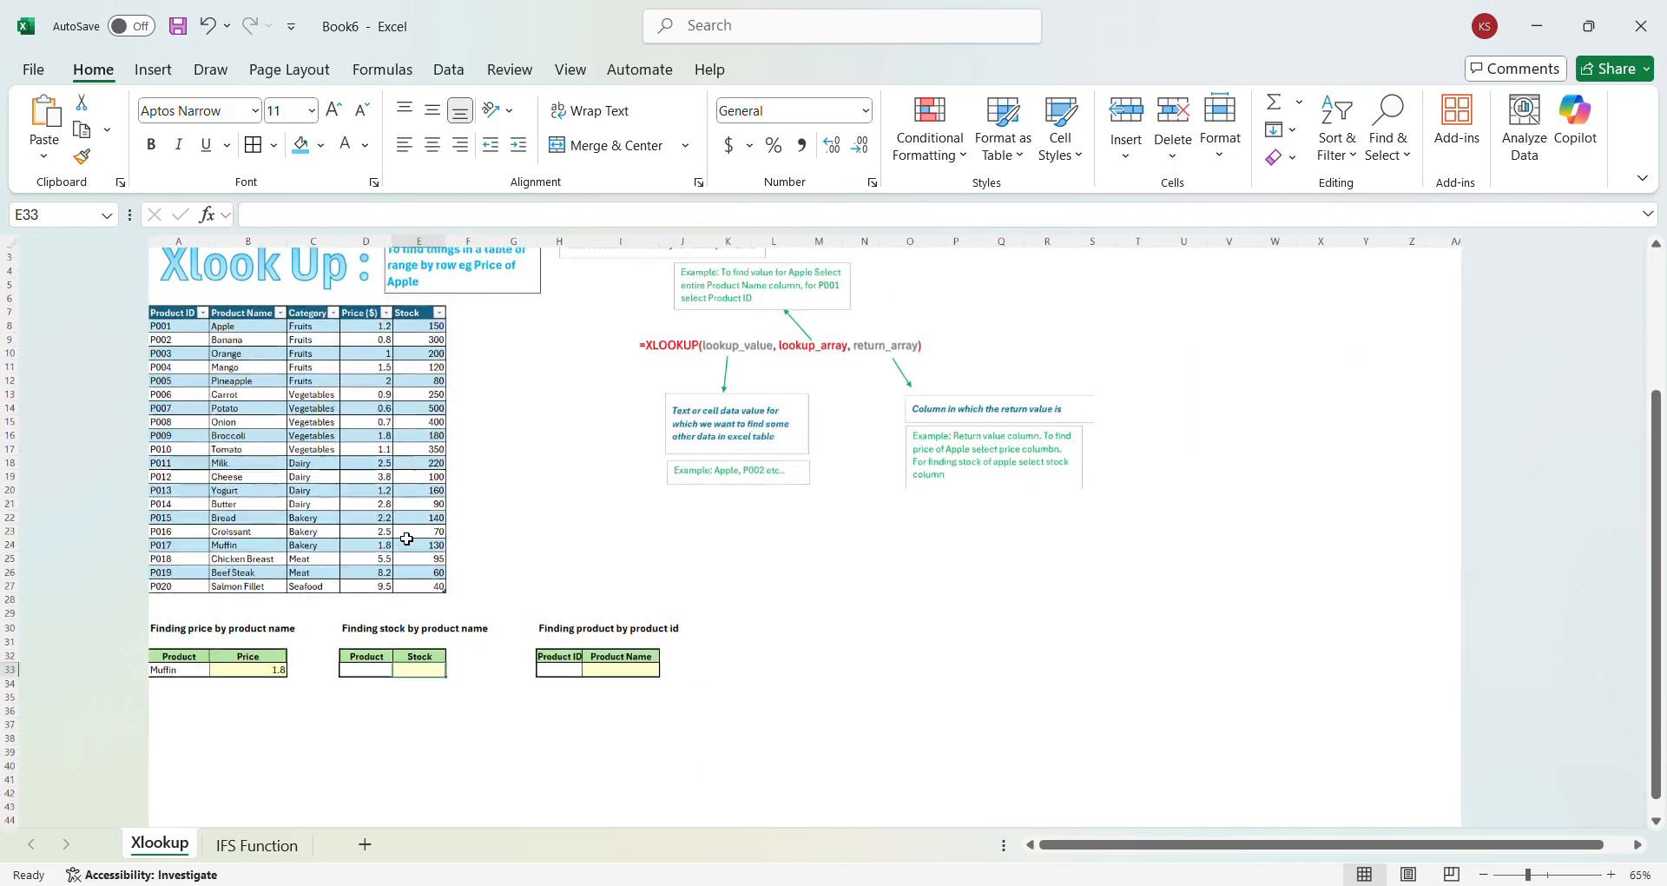
{"action": "scroll", "coordinate": [407, 539], "scroll_direction": "up", "scroll_amount": 3, "text": "ctrl"}
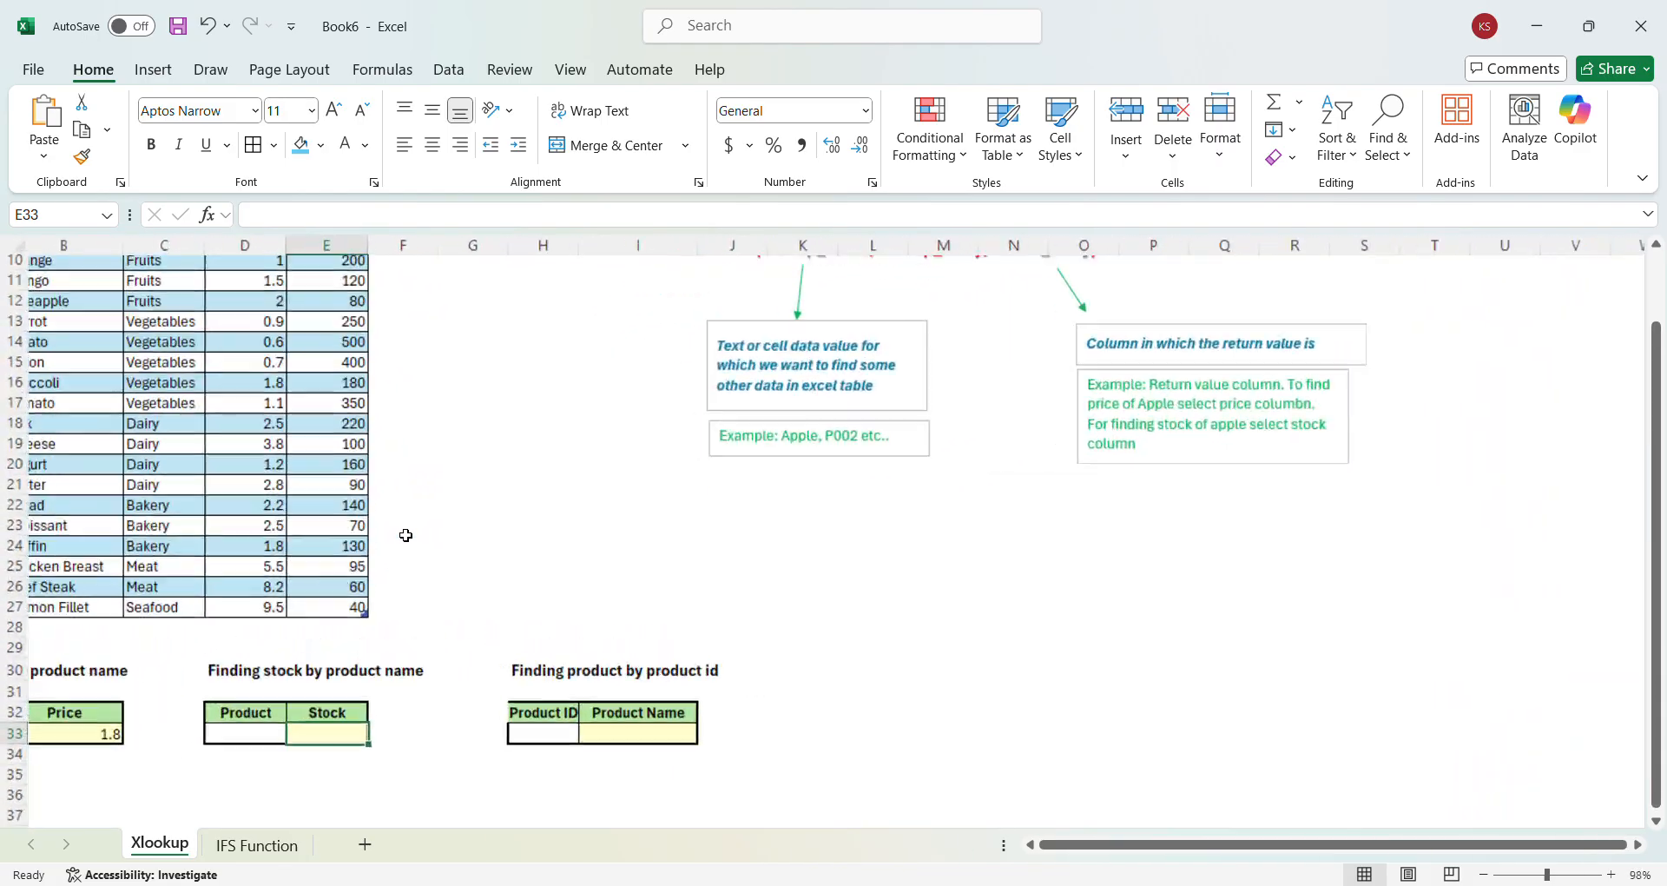
{"action": "scroll", "coordinate": [406, 535], "scroll_direction": "up", "scroll_amount": 2, "text": "ctrl"}
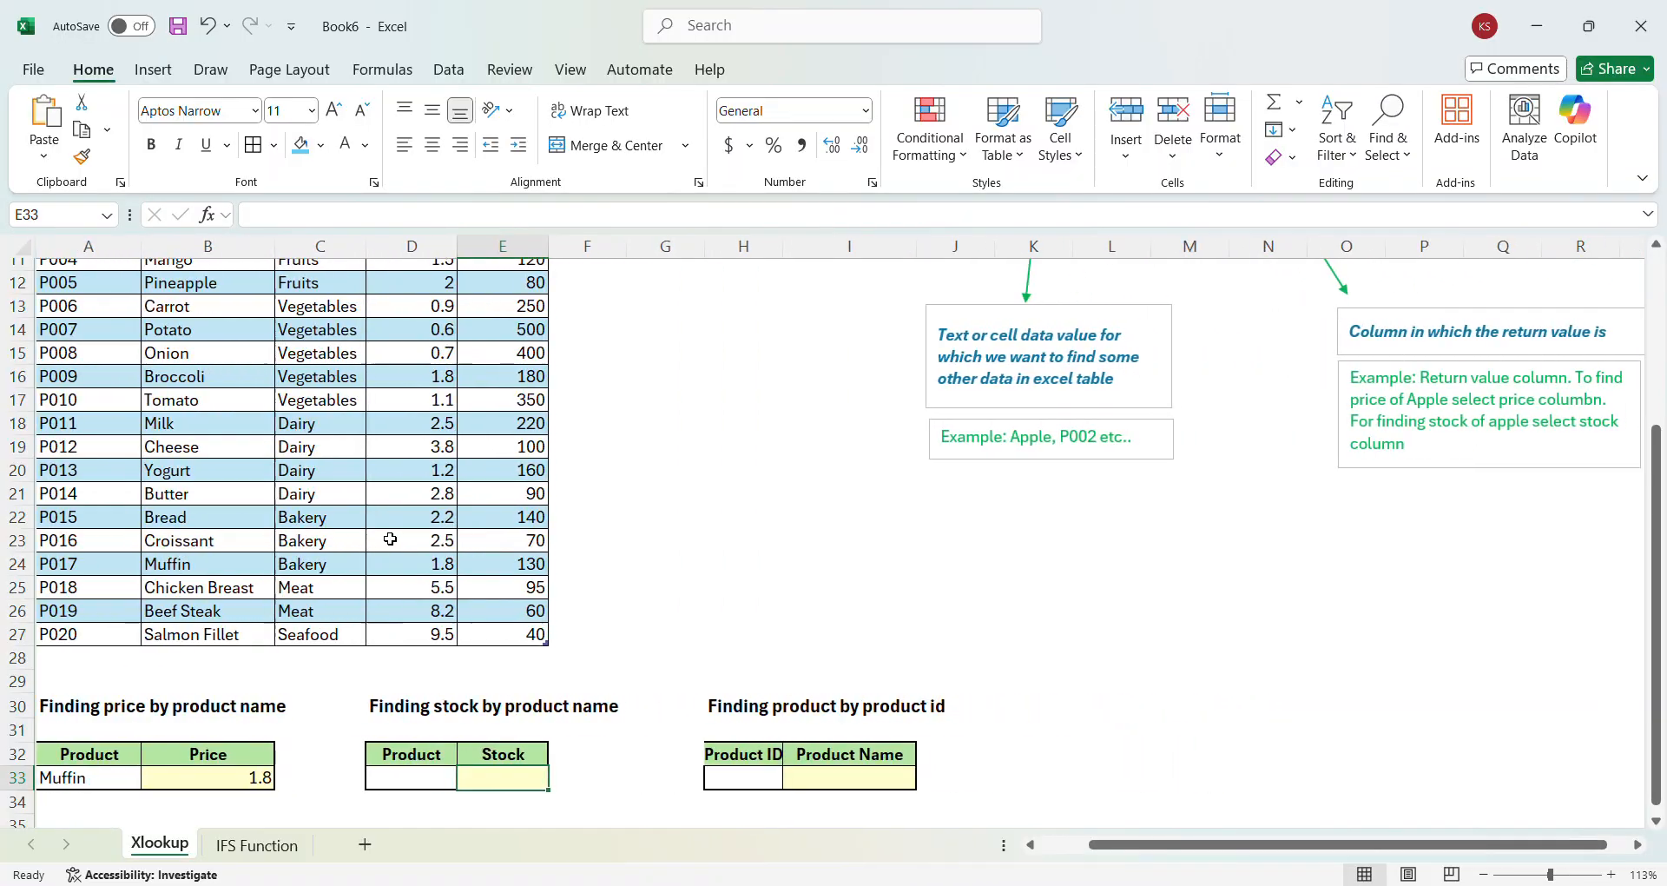
{"action": "scroll", "coordinate": [391, 539], "scroll_direction": "up", "scroll_amount": 2}
{"action": "scroll", "coordinate": [391, 539], "scroll_direction": "down", "scroll_amount": 2}
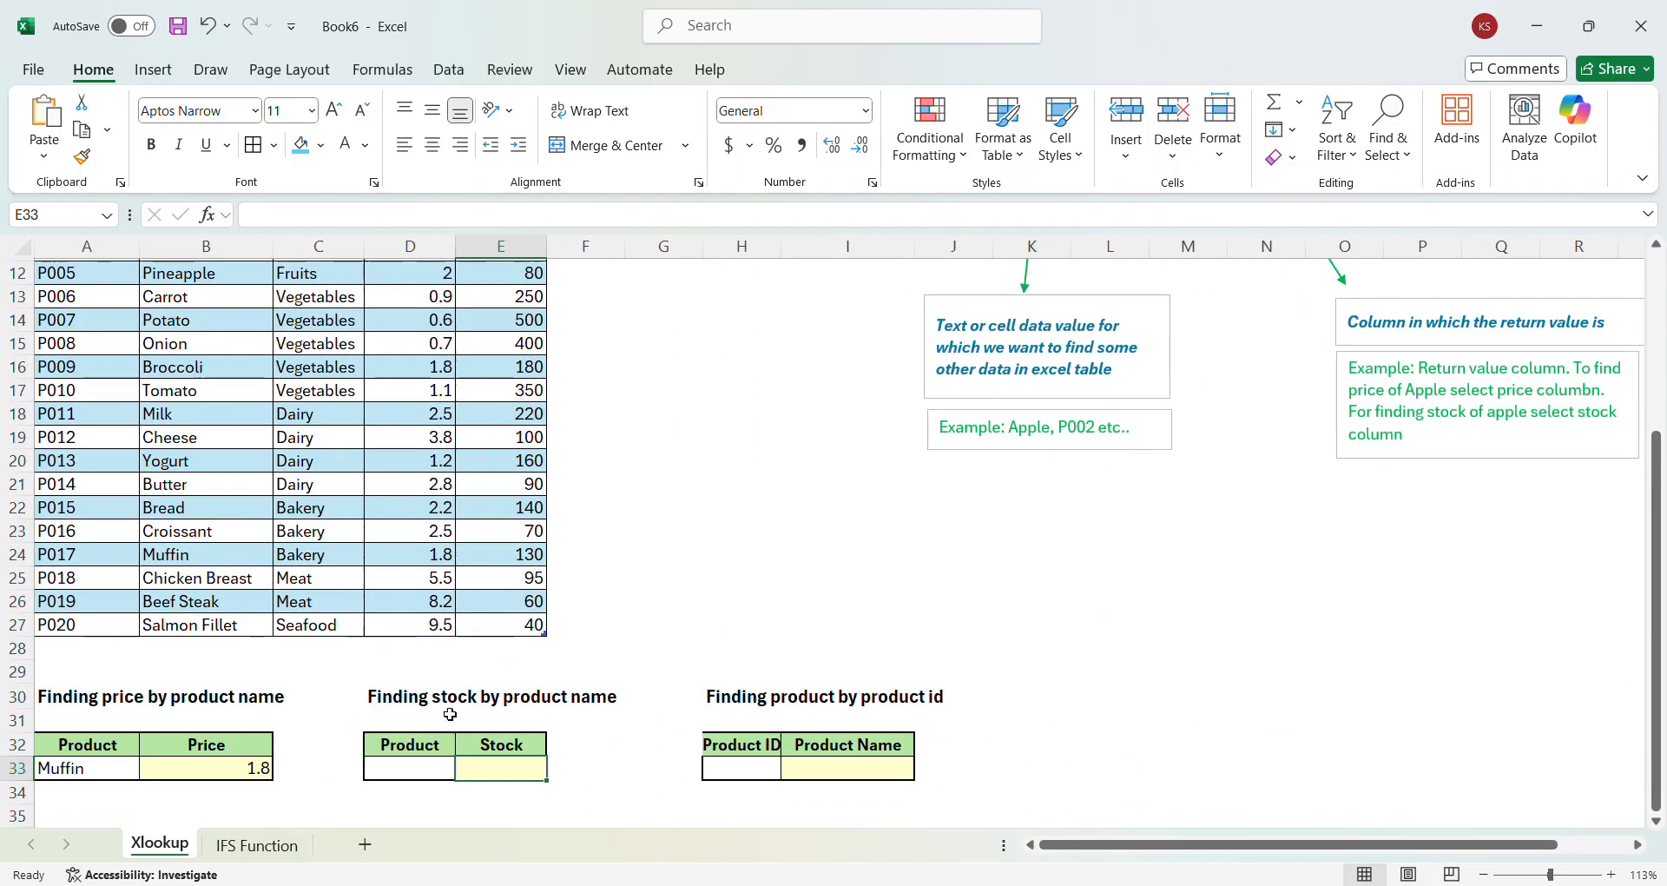
{"action": "double_click", "coordinate": [466, 767]}
{"action": "type", "text": "=xloo"}
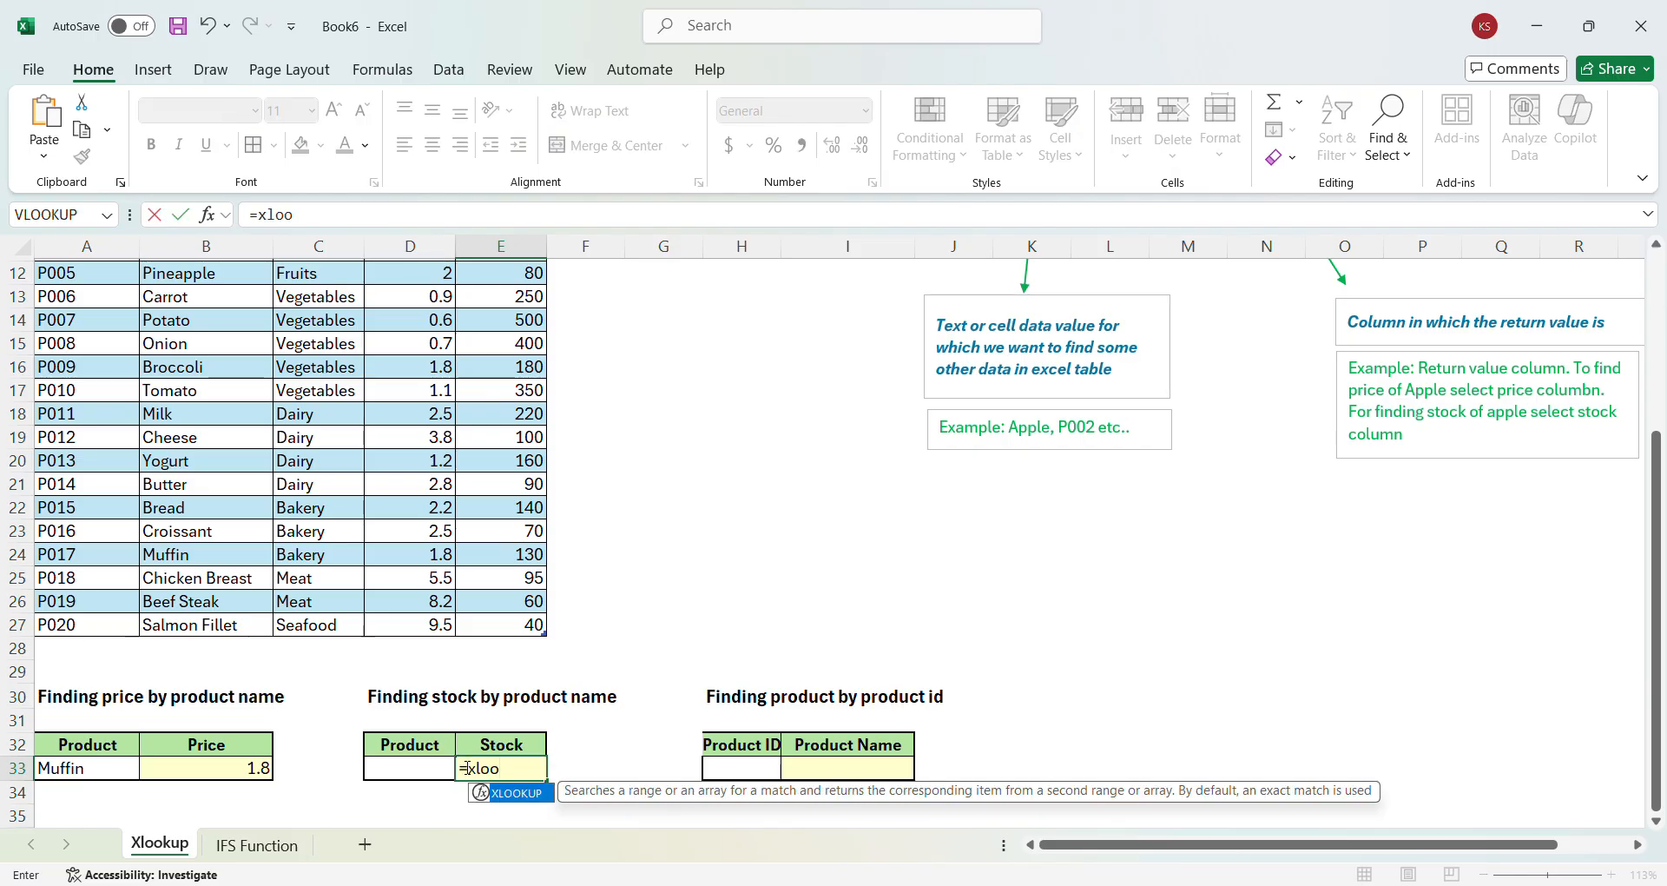
{"action": "type", "text": "kup("}
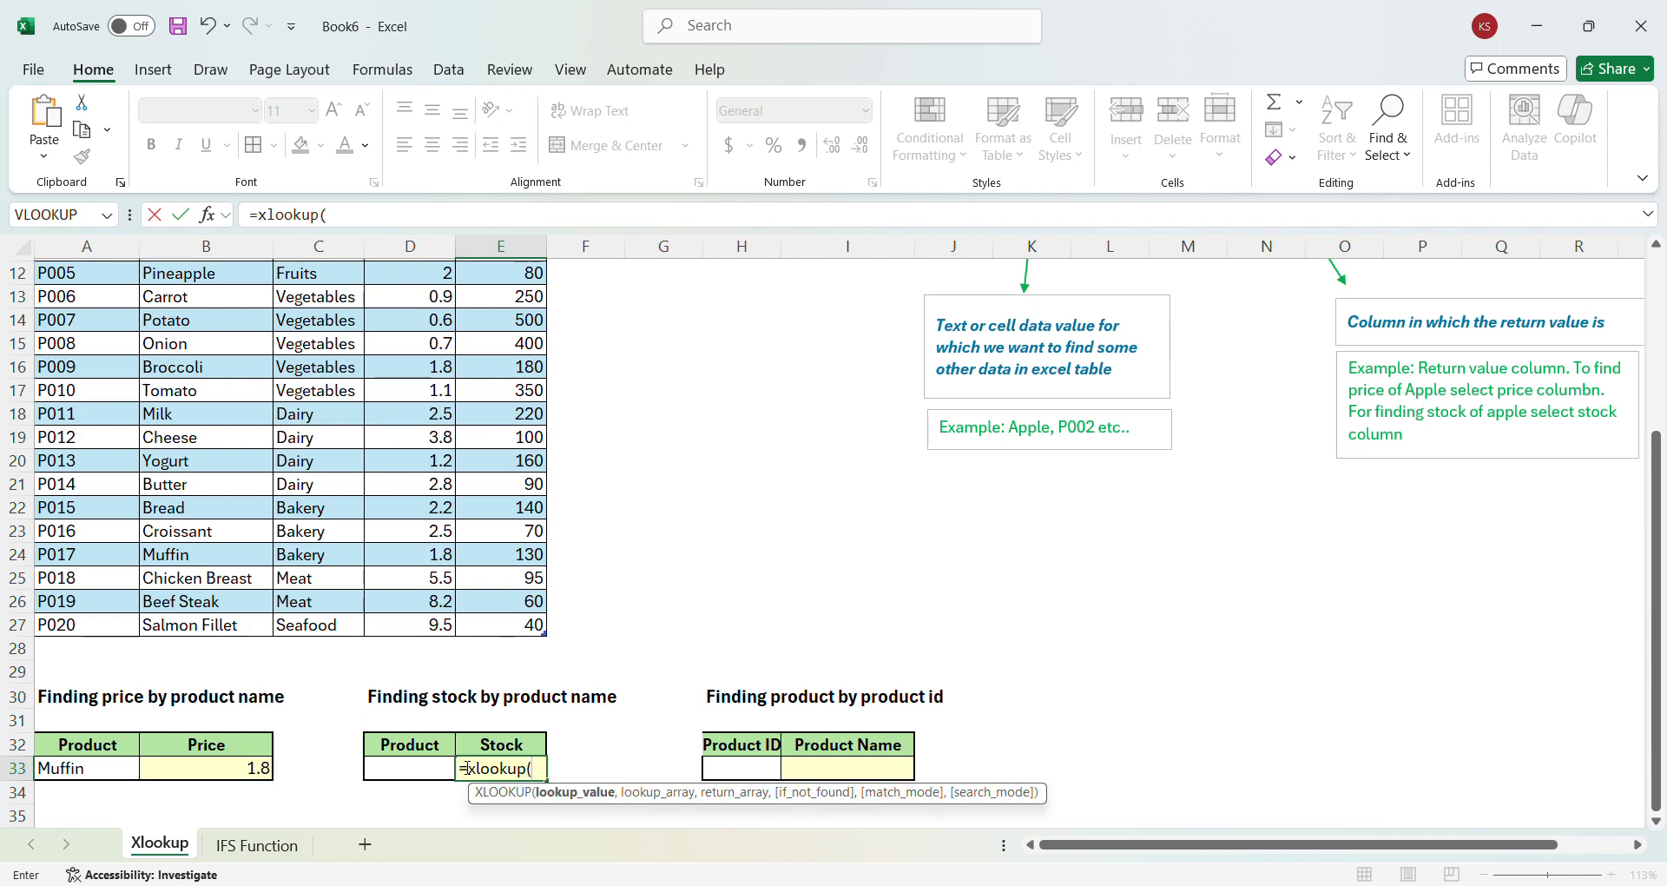
{"action": "scroll", "coordinate": [458, 557], "scroll_direction": "up", "scroll_amount": 2}
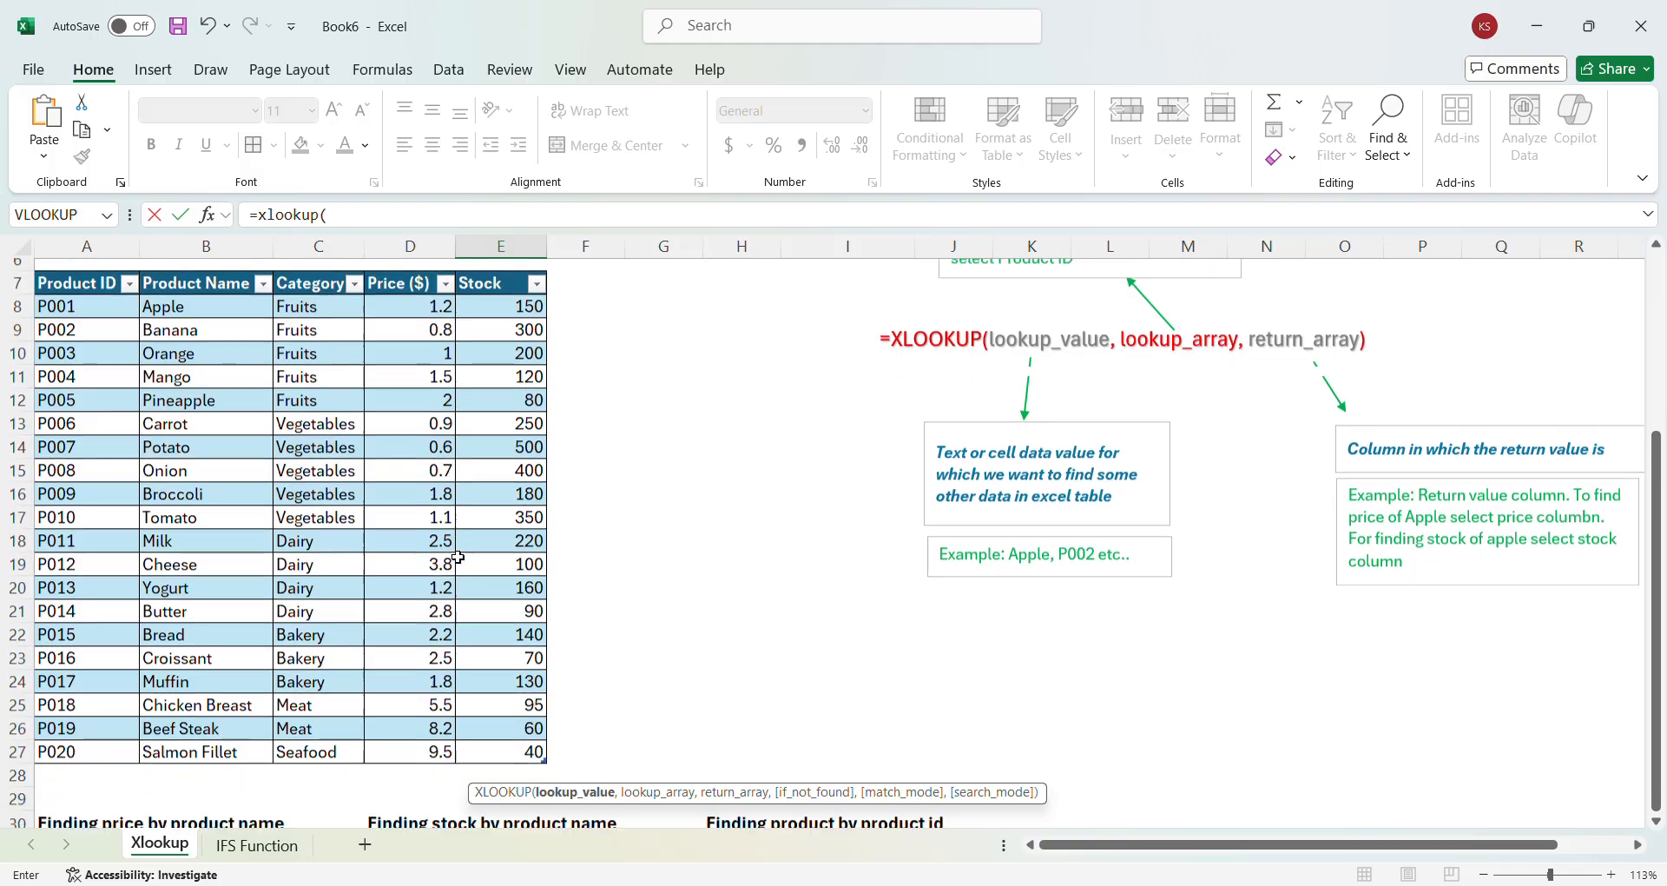
{"action": "scroll", "coordinate": [458, 557], "scroll_direction": "down", "scroll_amount": 2}
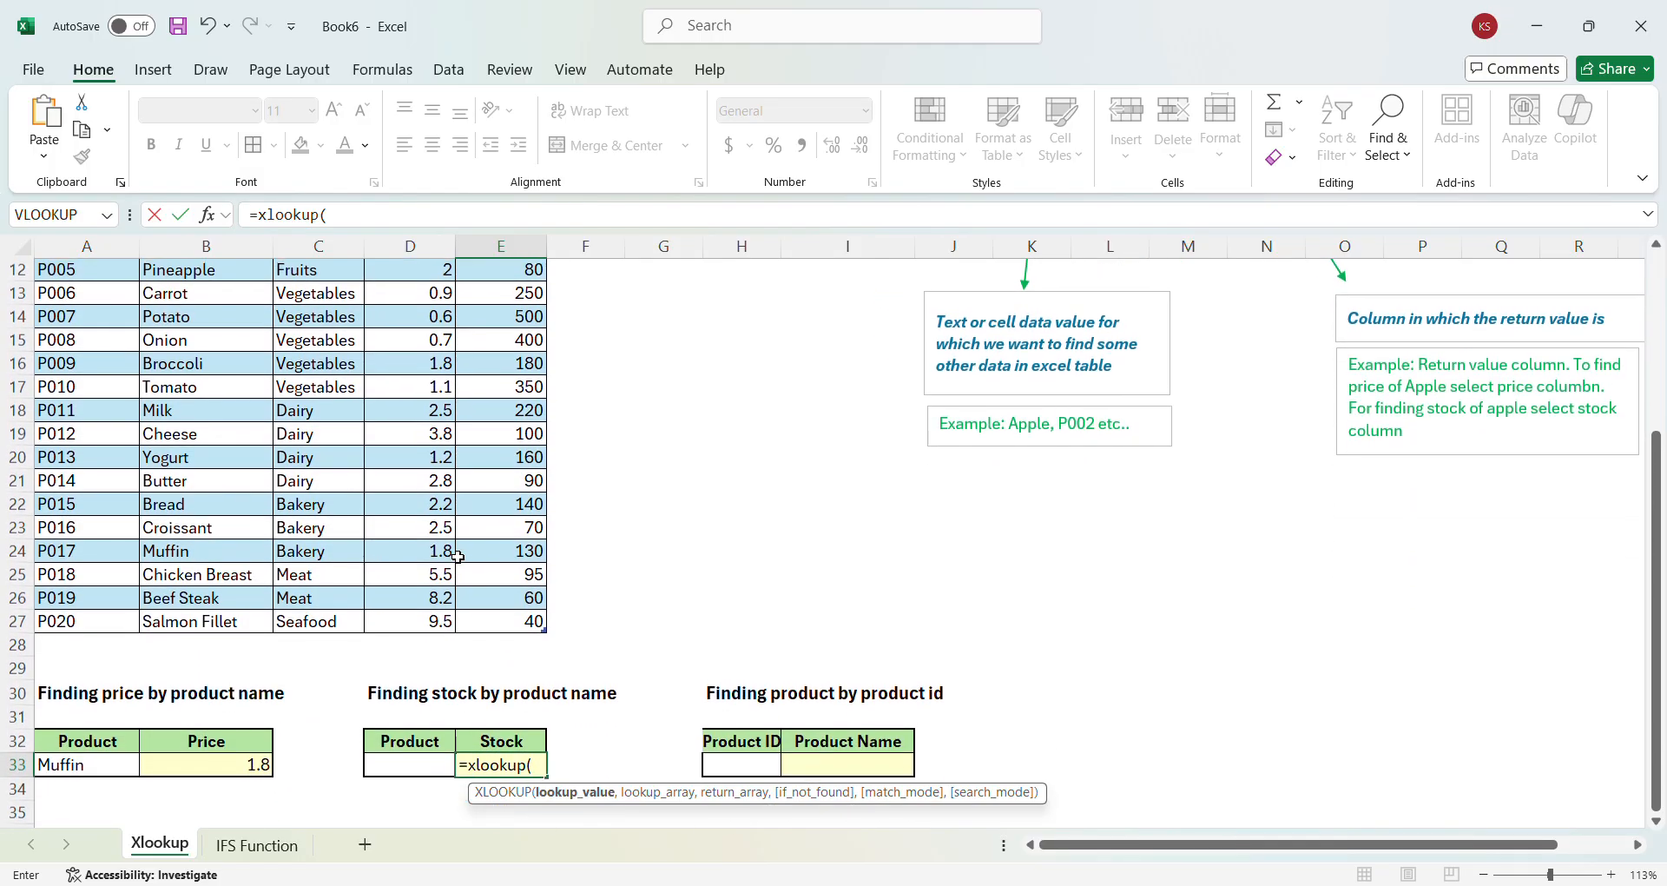
{"action": "left_click", "coordinate": [434, 764]}
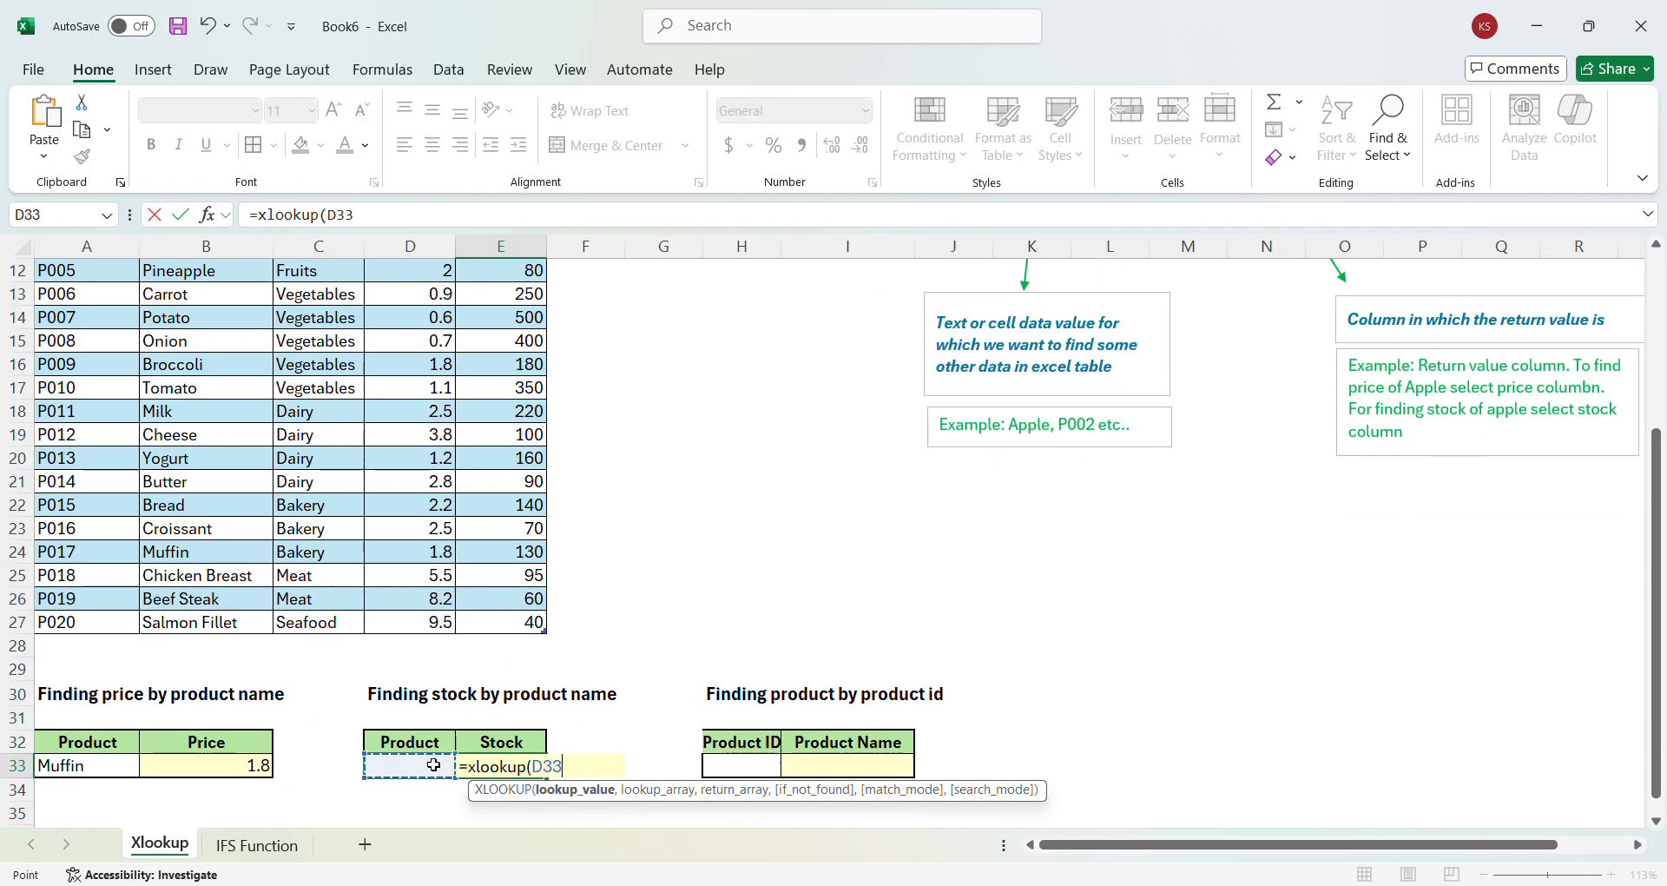
{"action": "type", "text": ","}
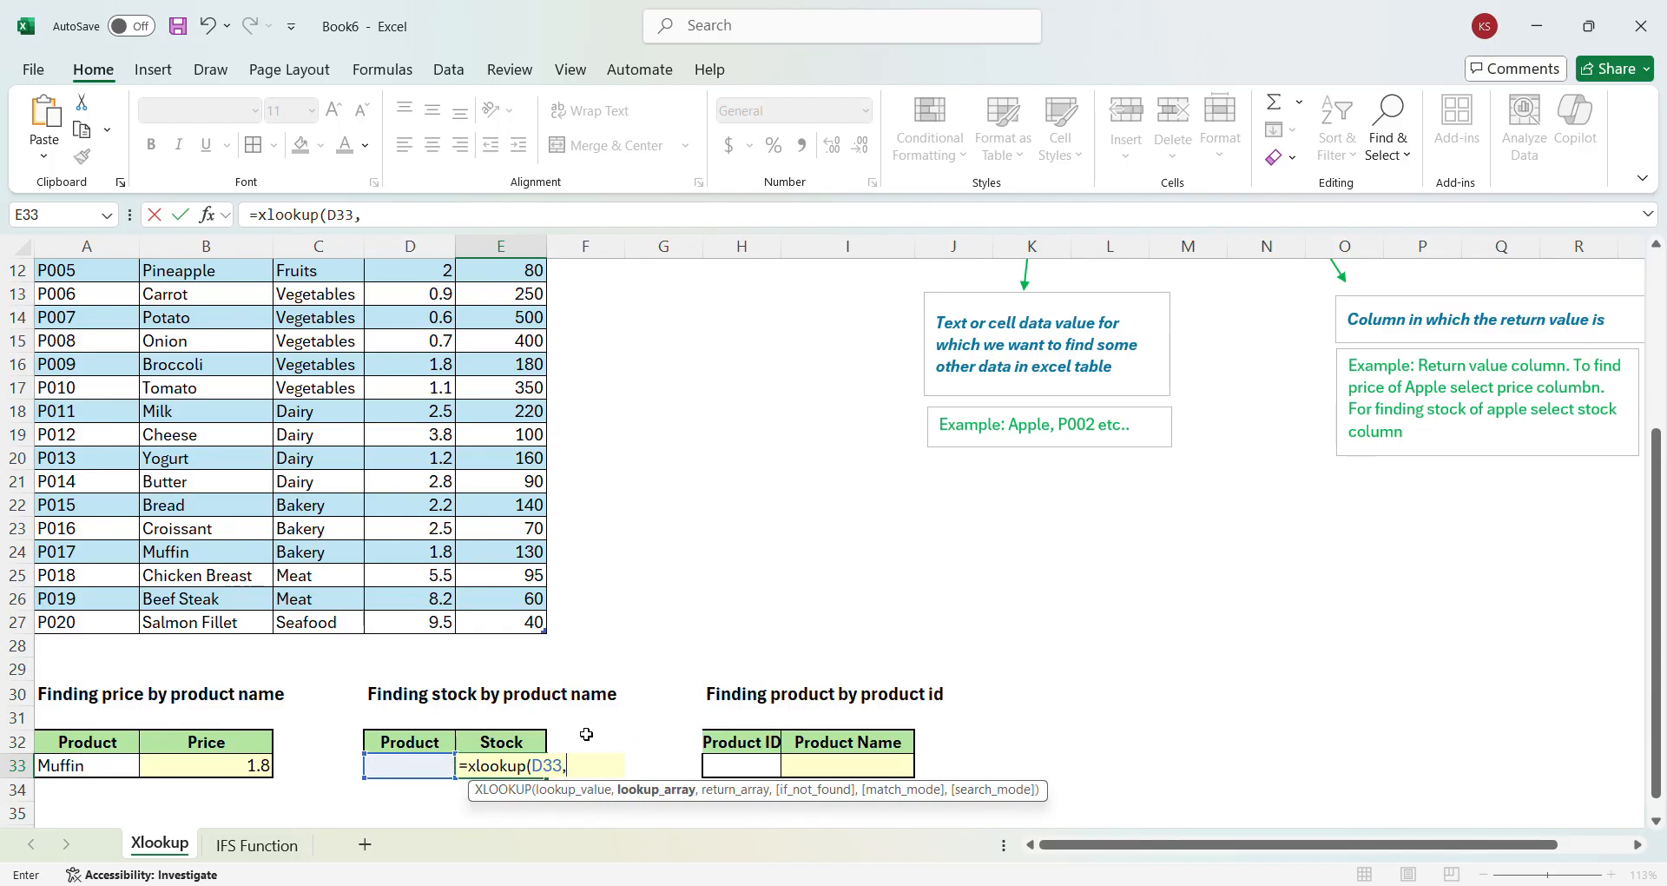
{"action": "scroll", "coordinate": [587, 734], "scroll_direction": "up", "scroll_amount": 2}
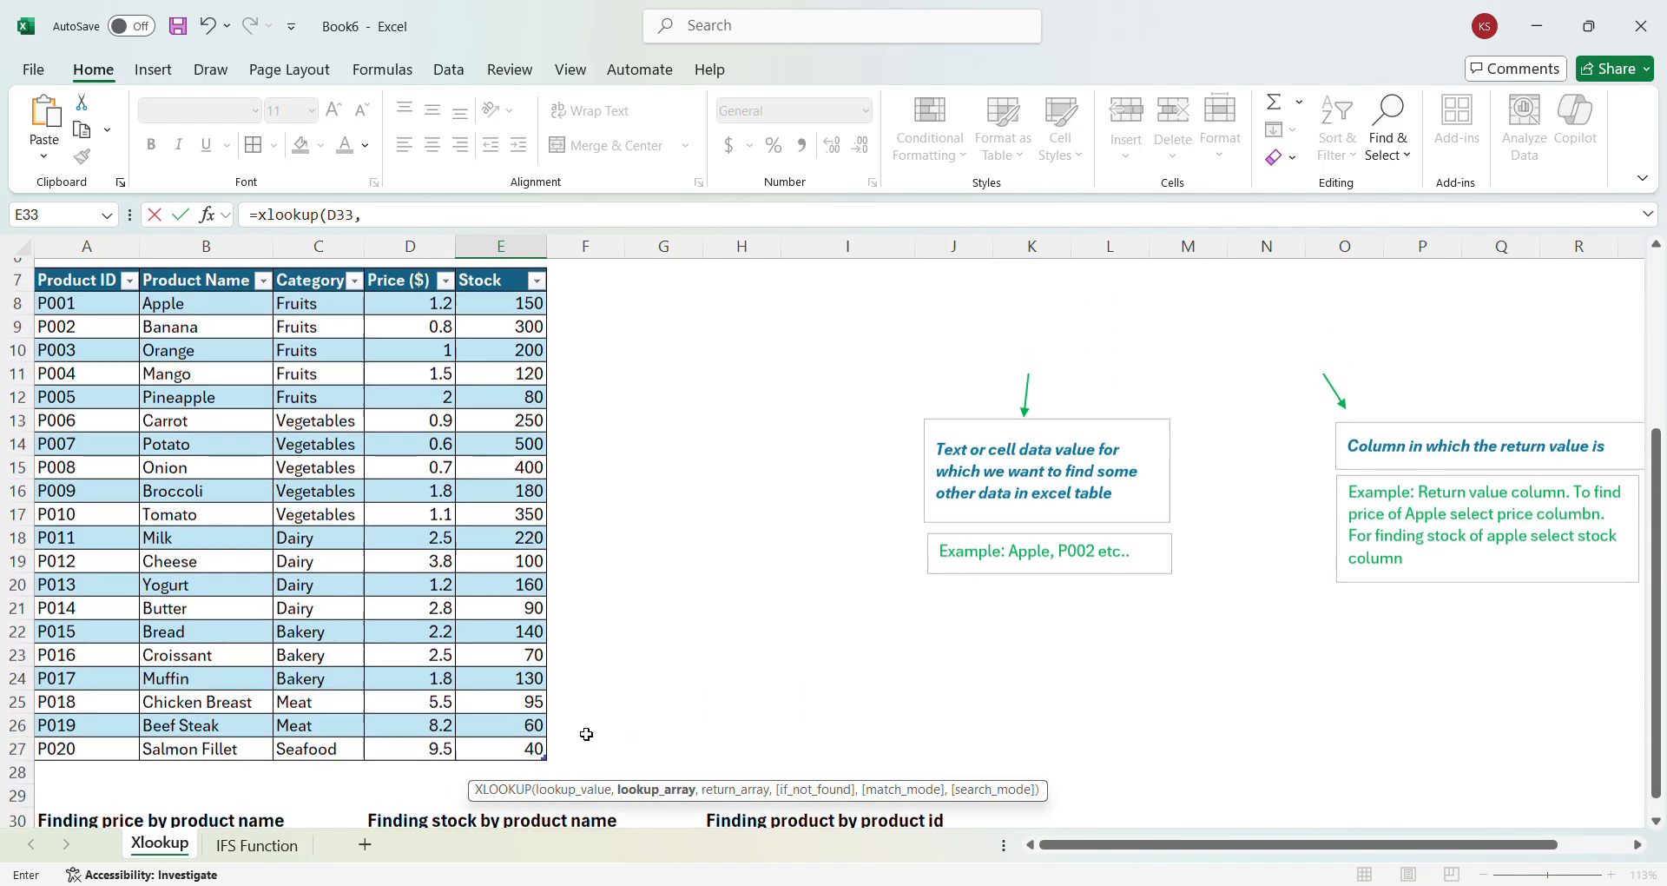
{"action": "left_click_drag", "start_coordinate": [224, 298], "coordinate": [226, 744]}
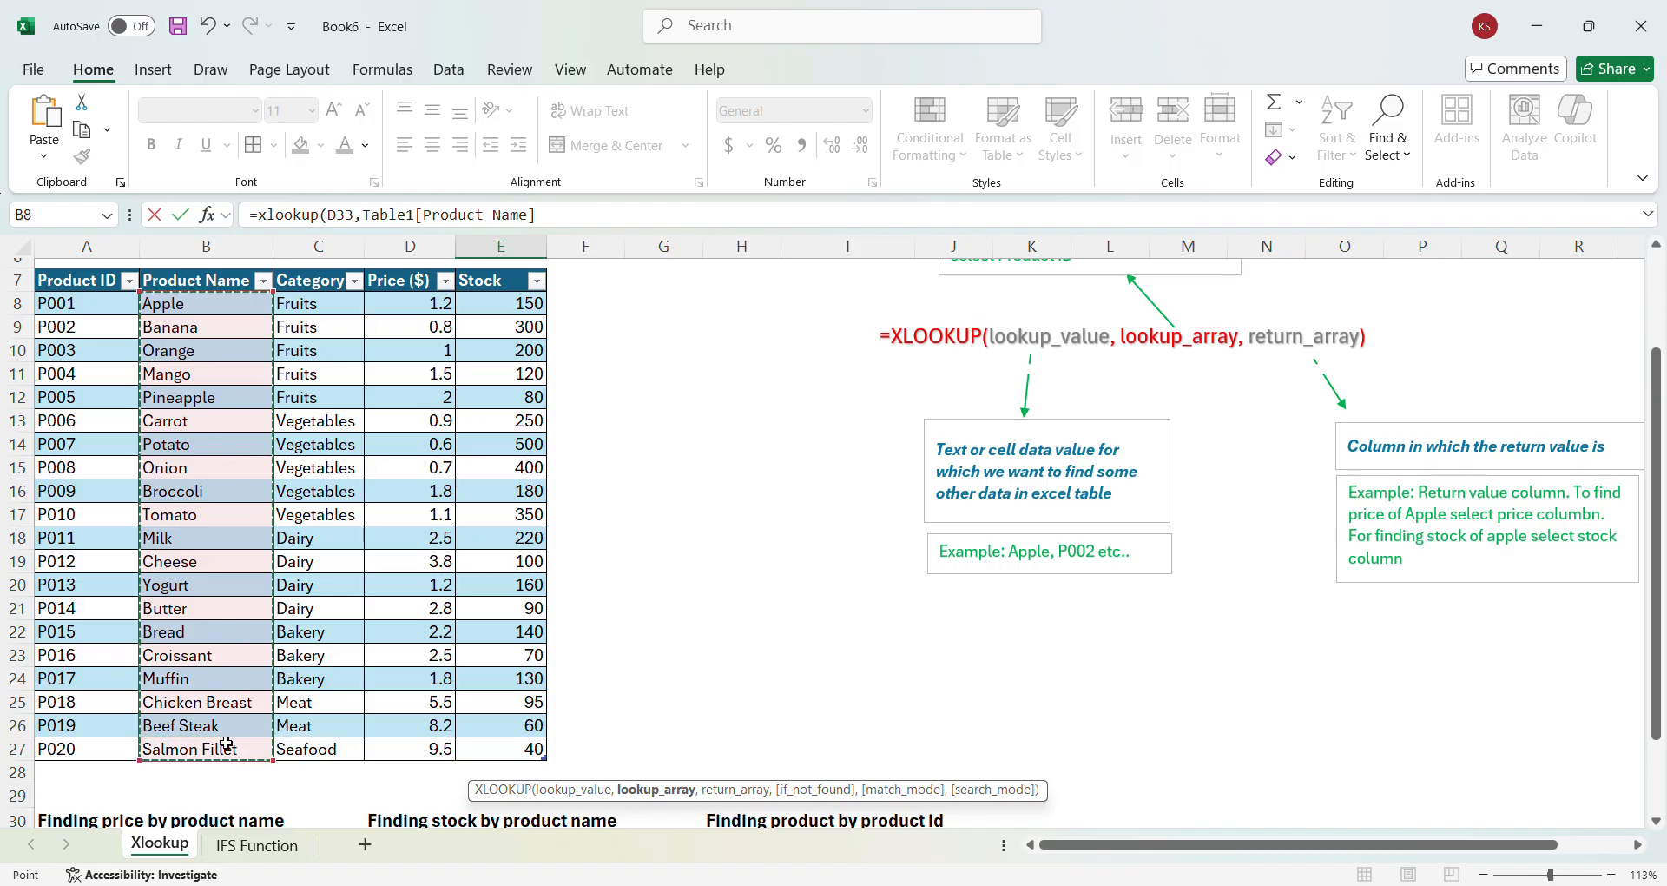
{"action": "type", "text": ","}
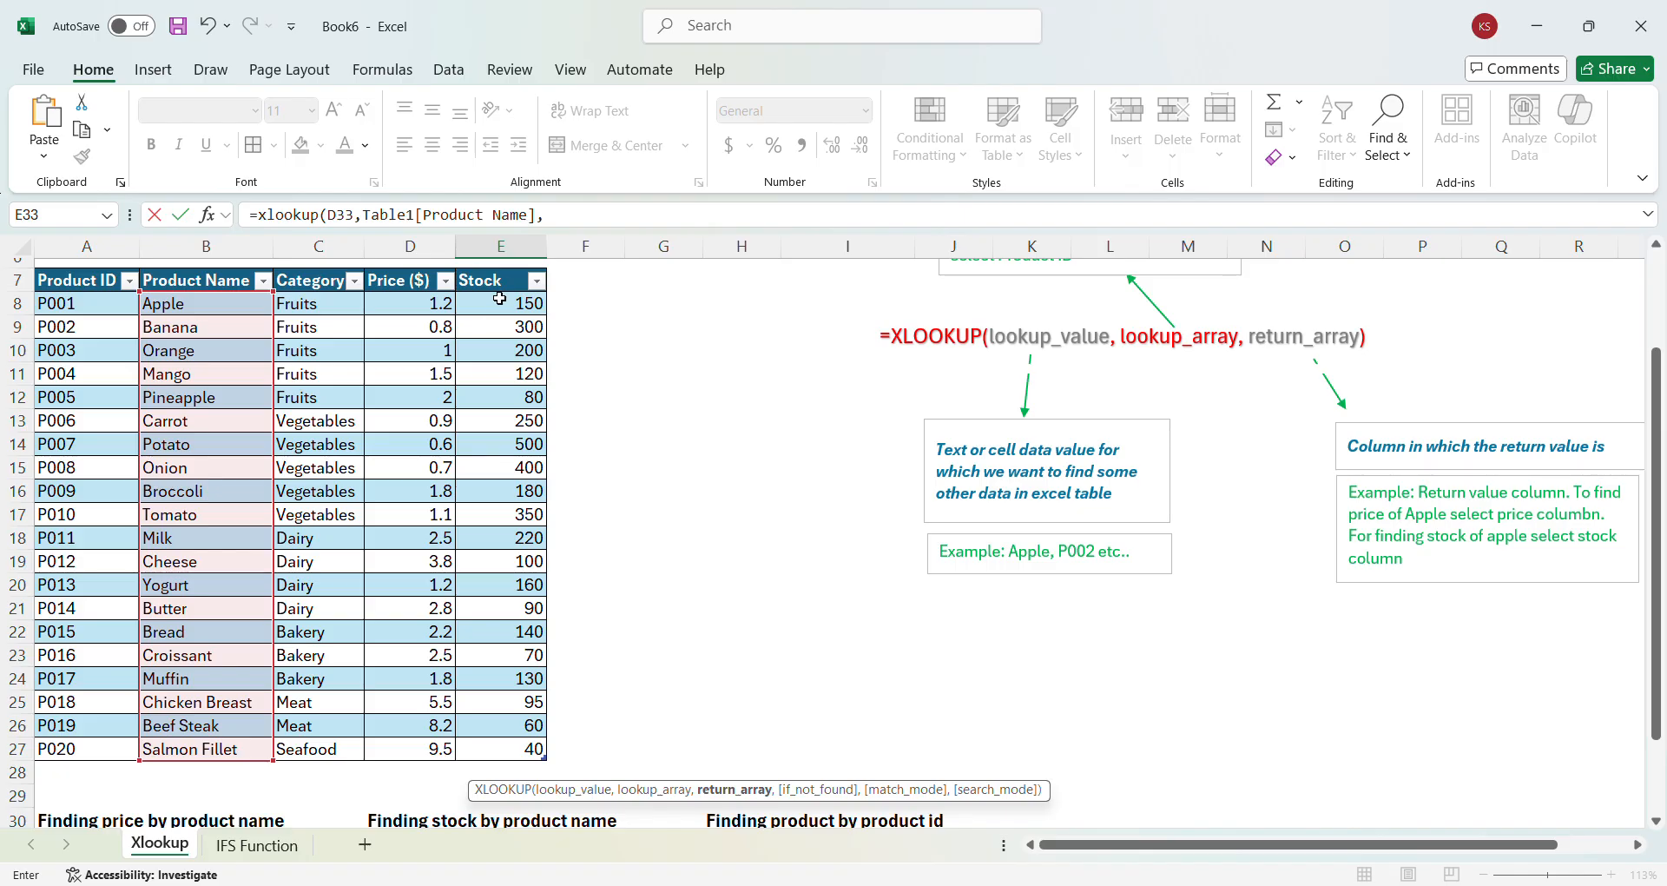
{"action": "left_click_drag", "start_coordinate": [500, 299], "coordinate": [495, 746]}
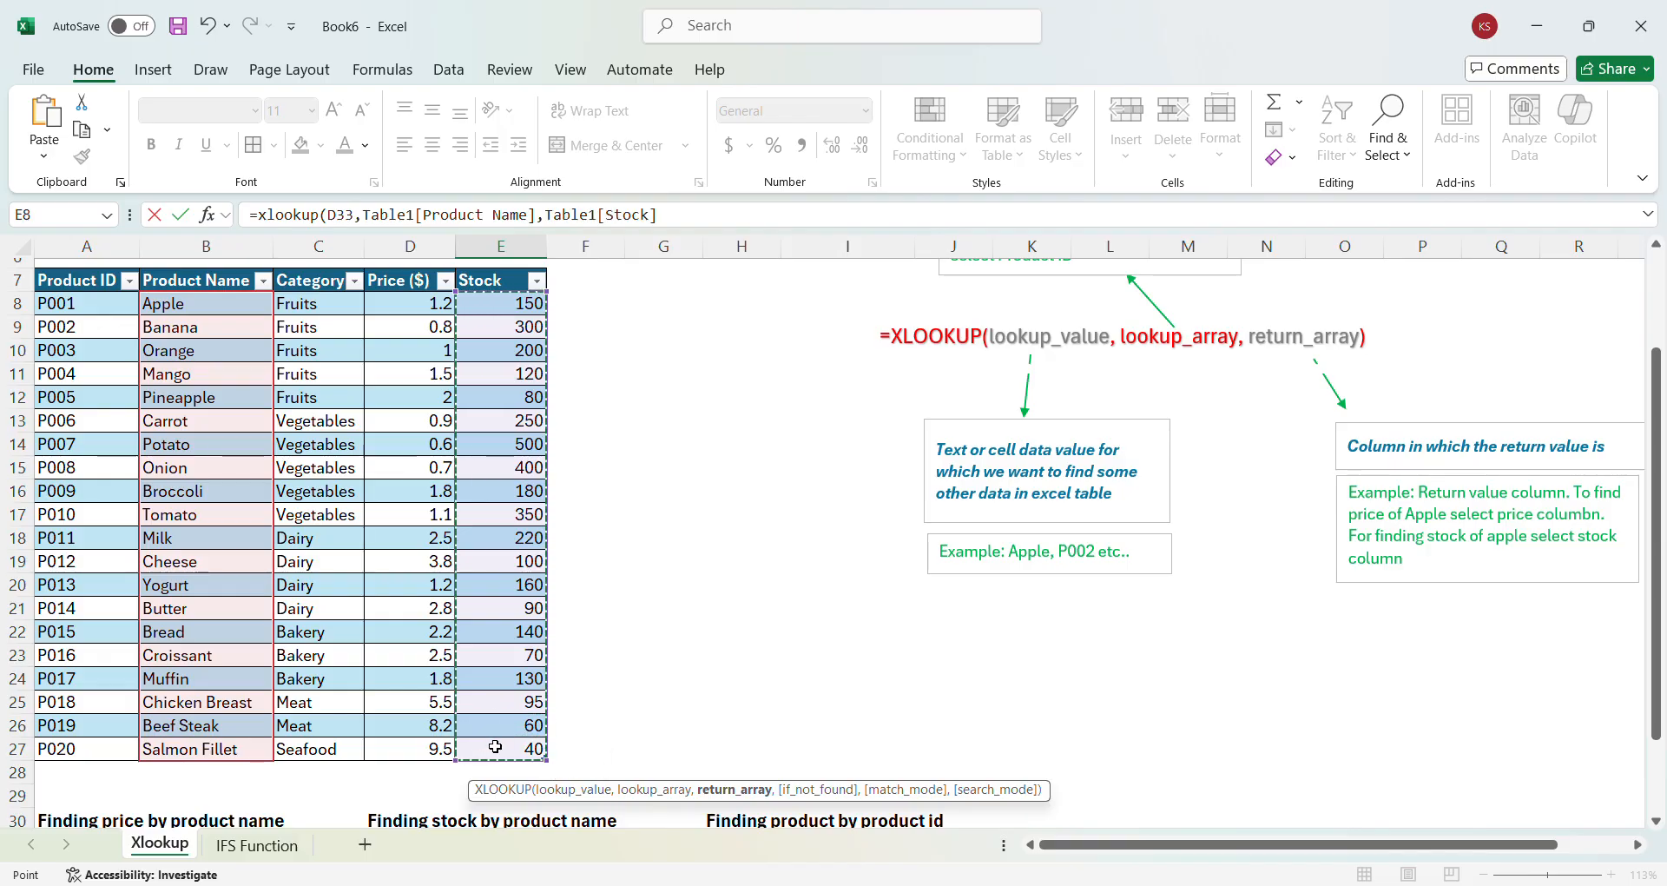
{"action": "type", "text": ")"}
{"action": "key", "text": "Return"}
Test the stock lookup by entering Yogurt in product cell D33 and check it against the table's Stock column
{"action": "left_click", "coordinate": [420, 786]}
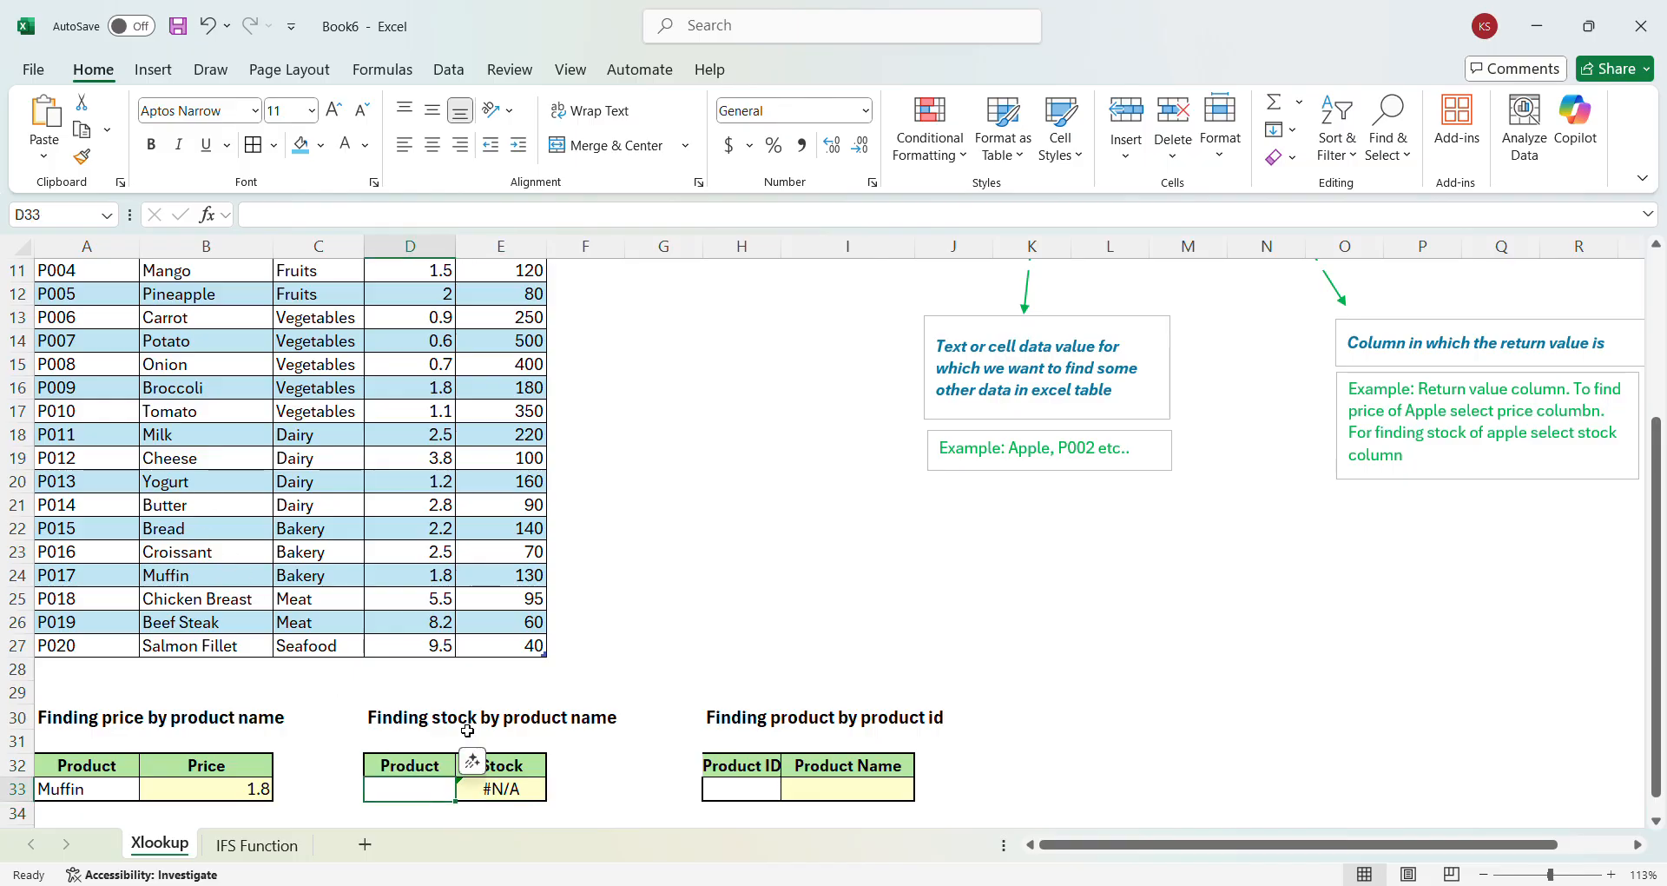
{"action": "type", "text": "Yogurt"}
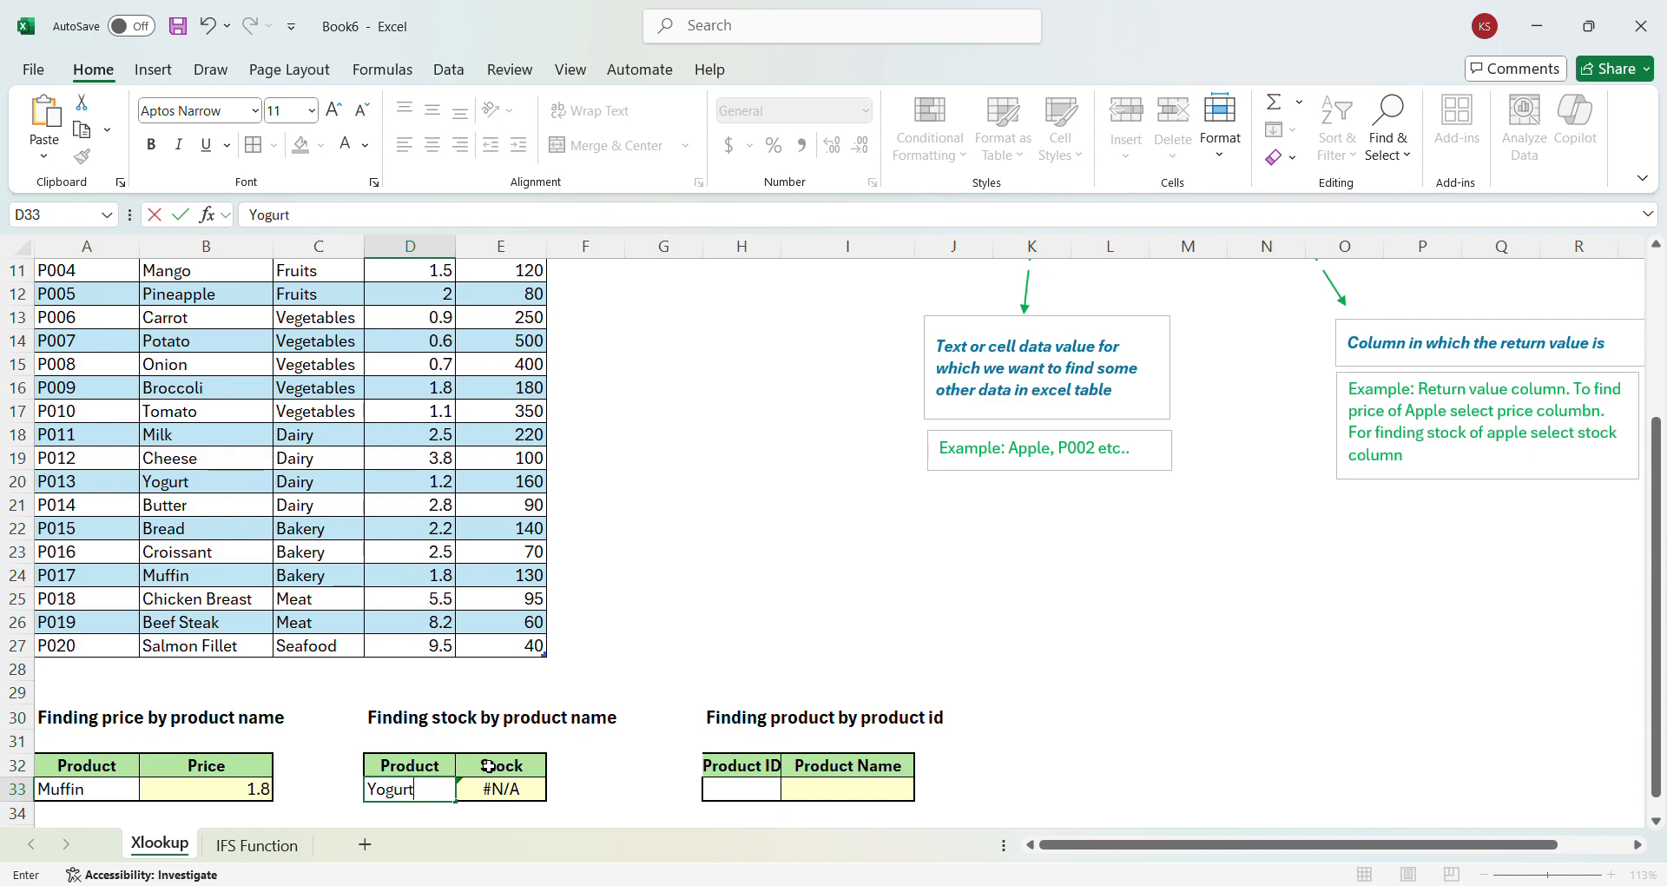
{"action": "key", "text": "Return"}
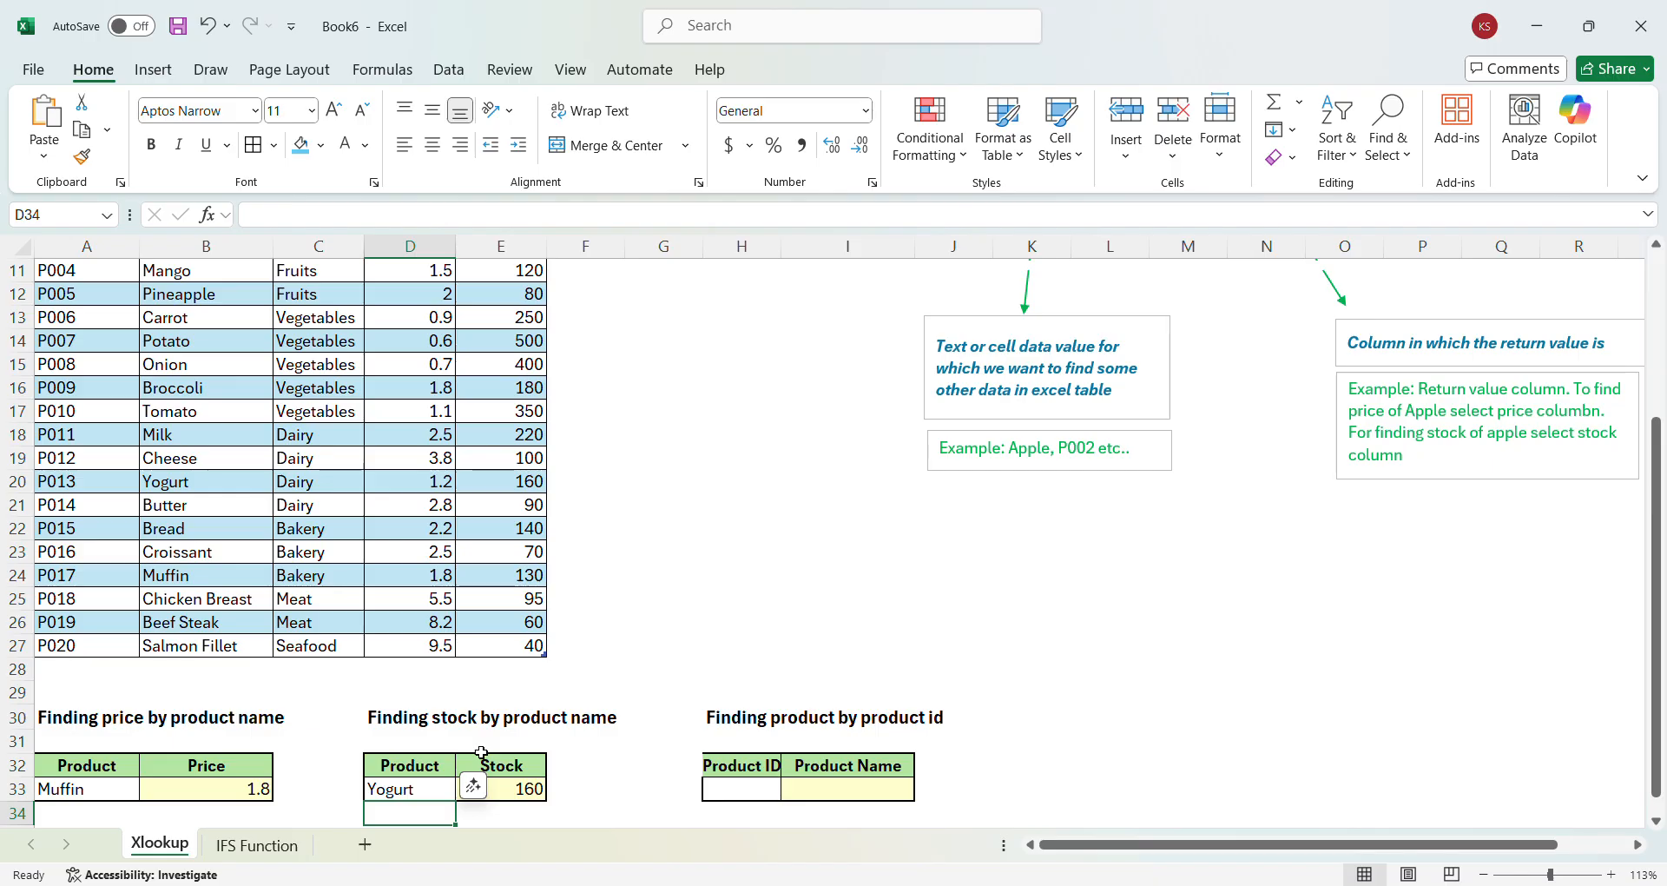
{"action": "left_click", "coordinate": [526, 477]}
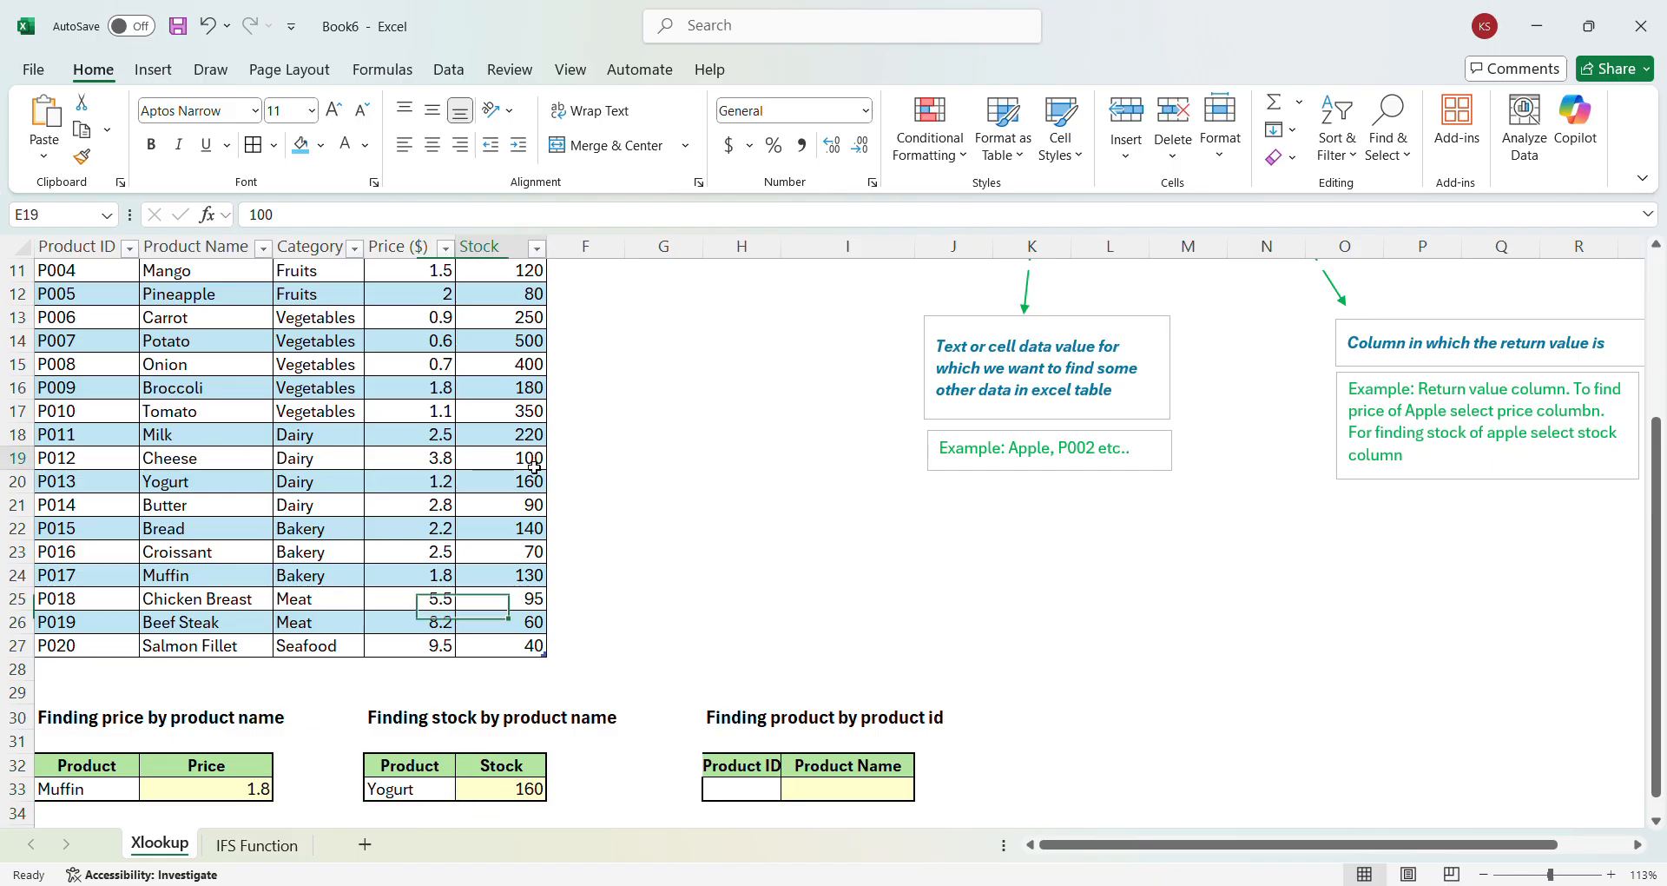
Set the product in D33 to Cheese to look up its stock
{"action": "left_click", "coordinate": [381, 791]}
{"action": "type", "text": "Cheese"}
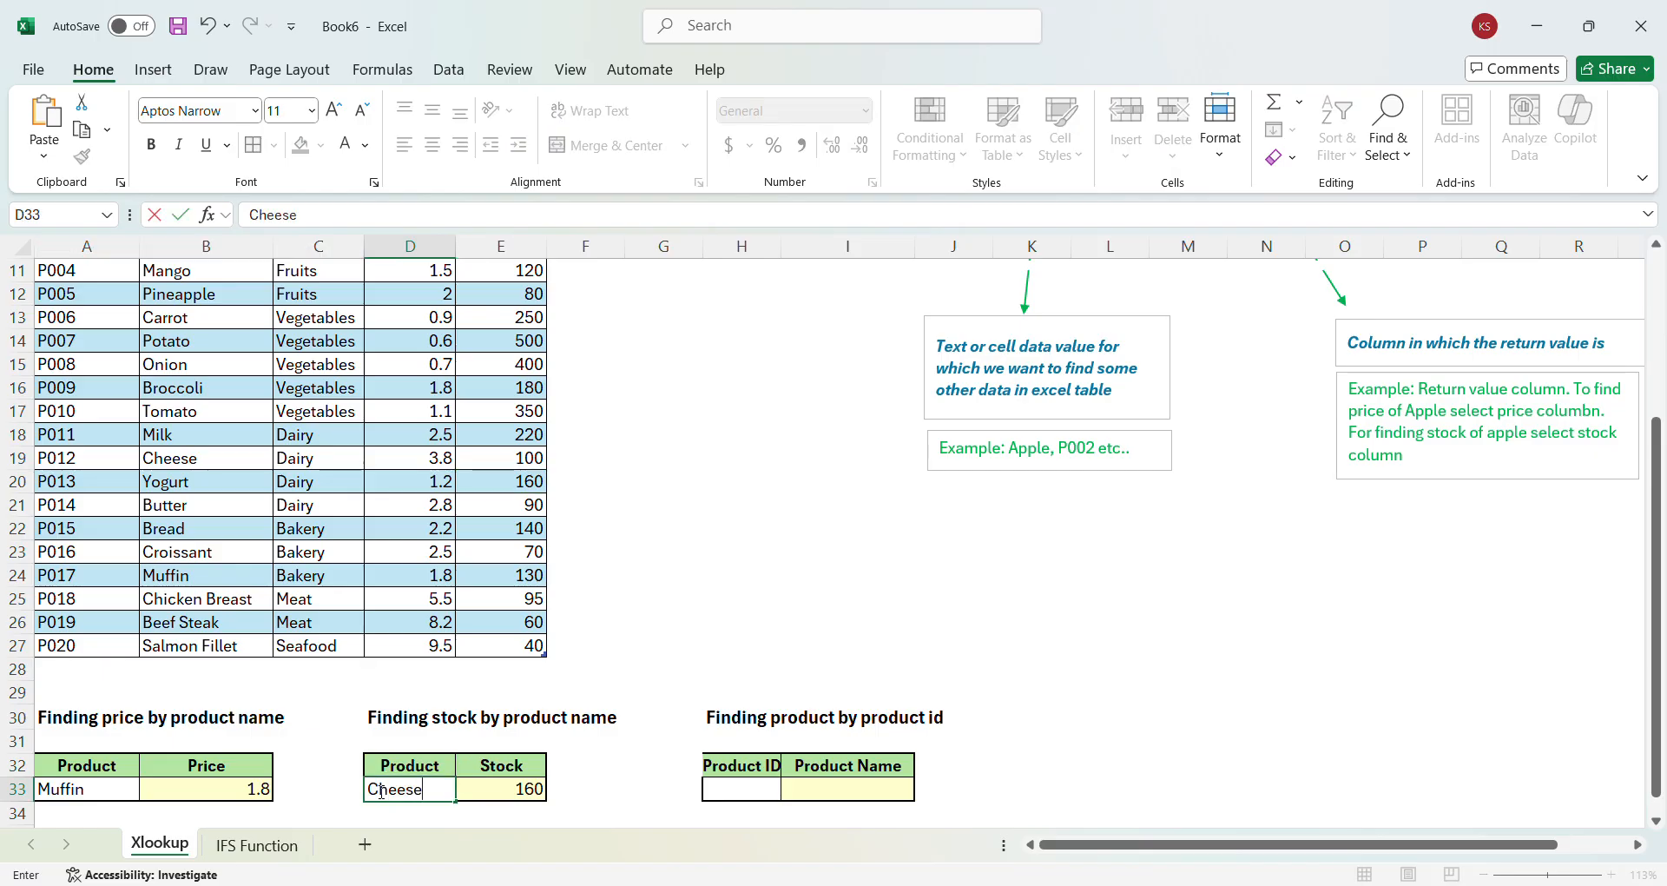
{"action": "key", "text": "Return"}
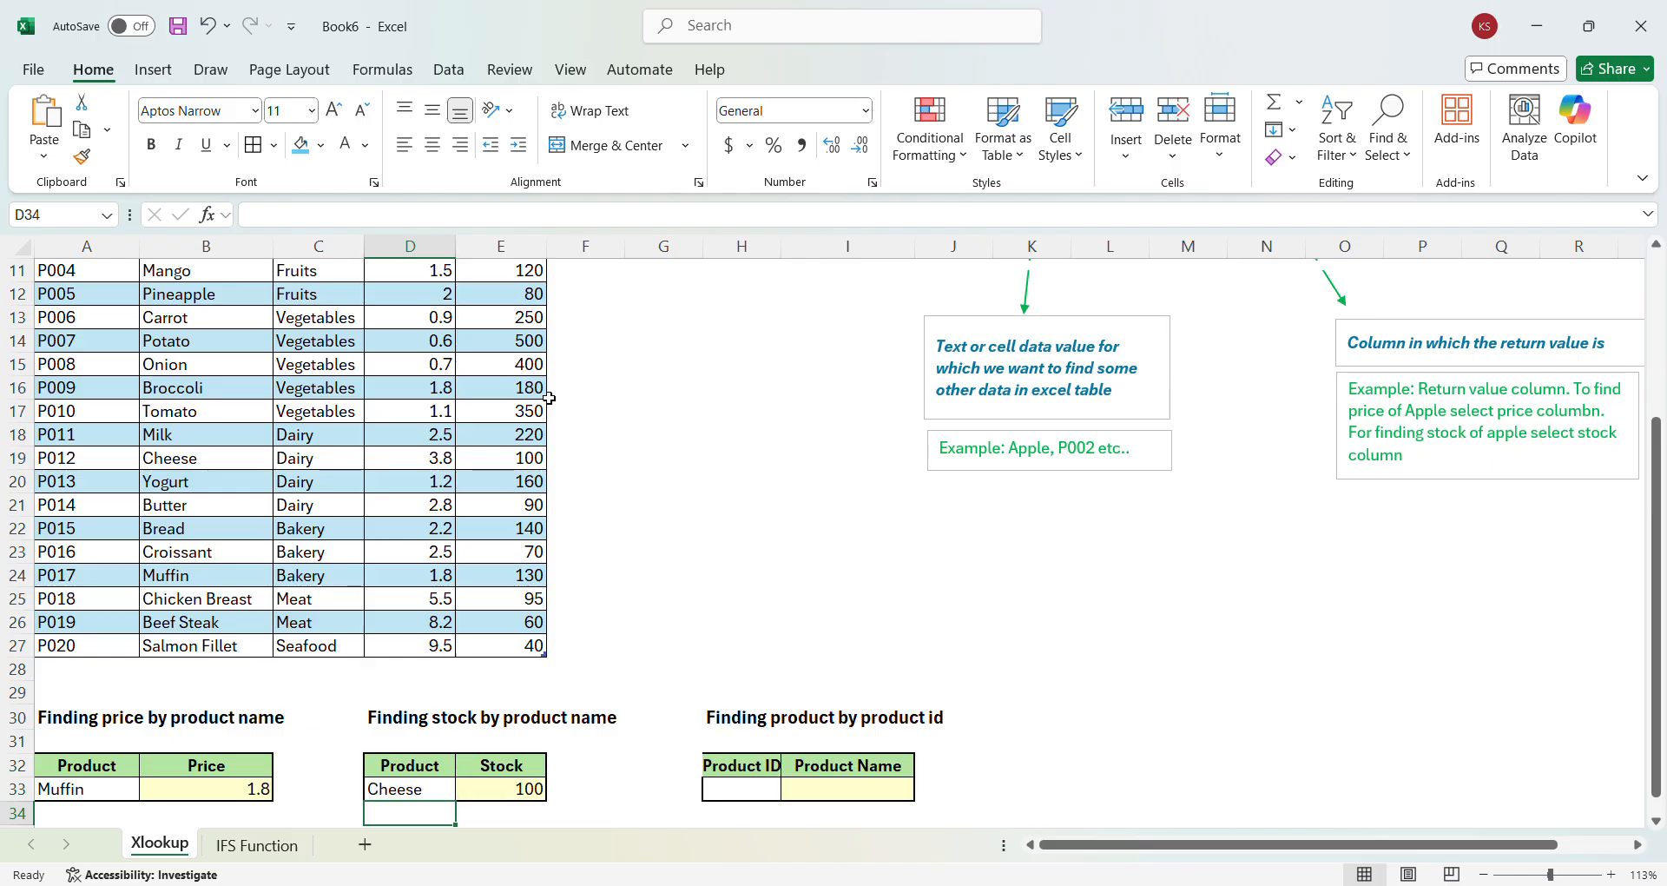
Enter an XLOOKUP formula in I33 that looks up H33 in Table1[Product ID] and returns Table1[Product Name]
{"action": "left_click", "coordinate": [770, 787]}
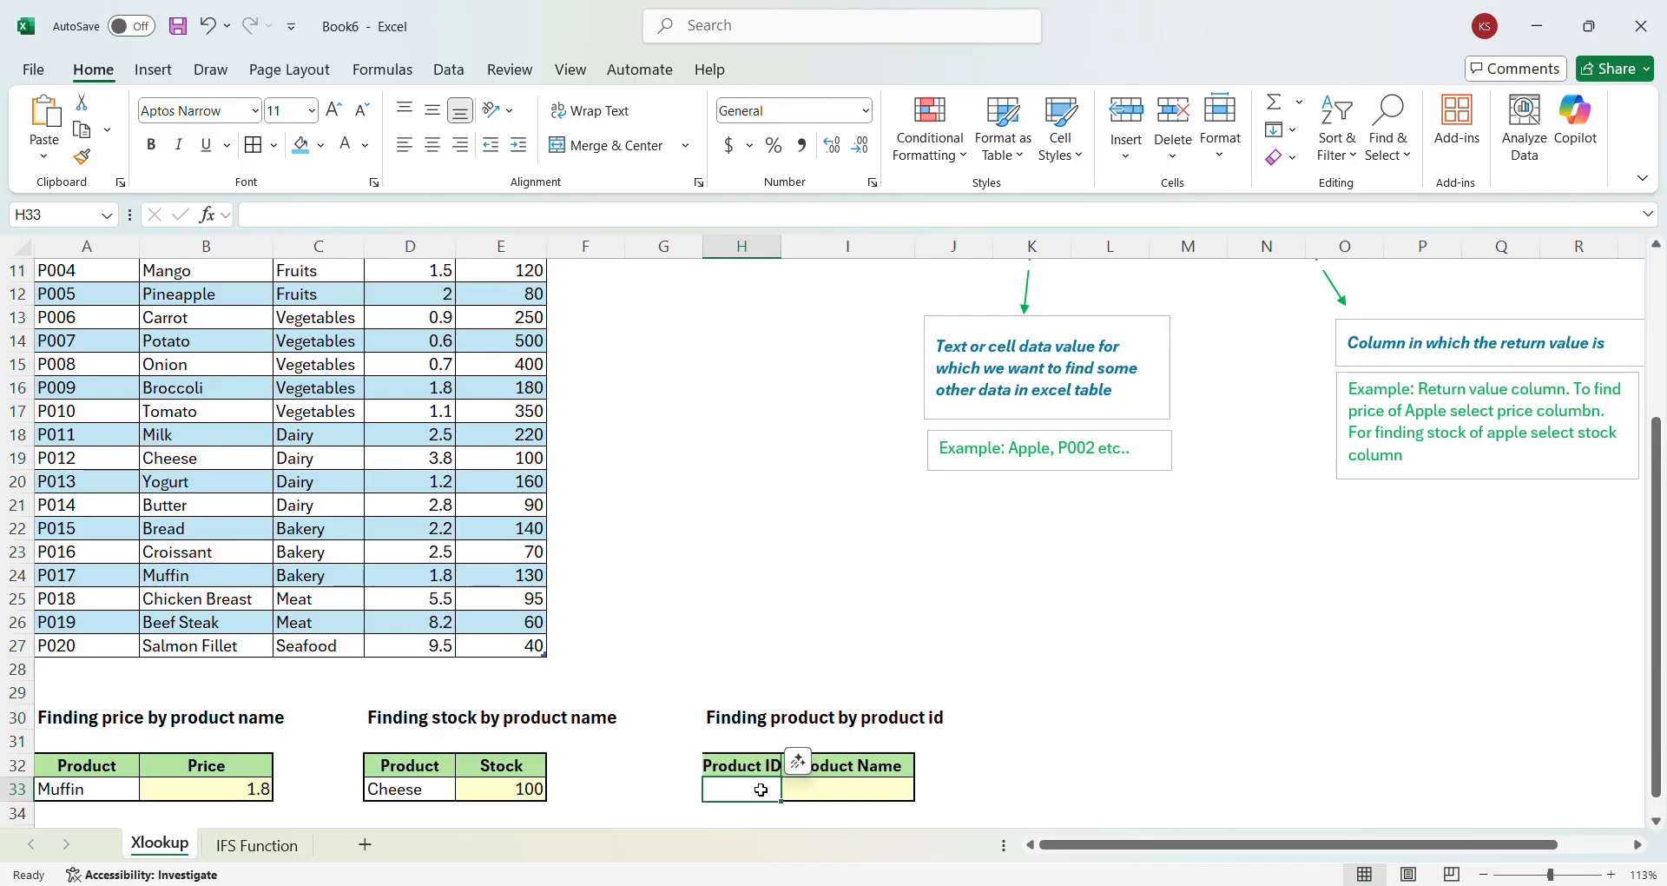
{"action": "double_click", "coordinate": [801, 789]}
{"action": "type", "text": "="}
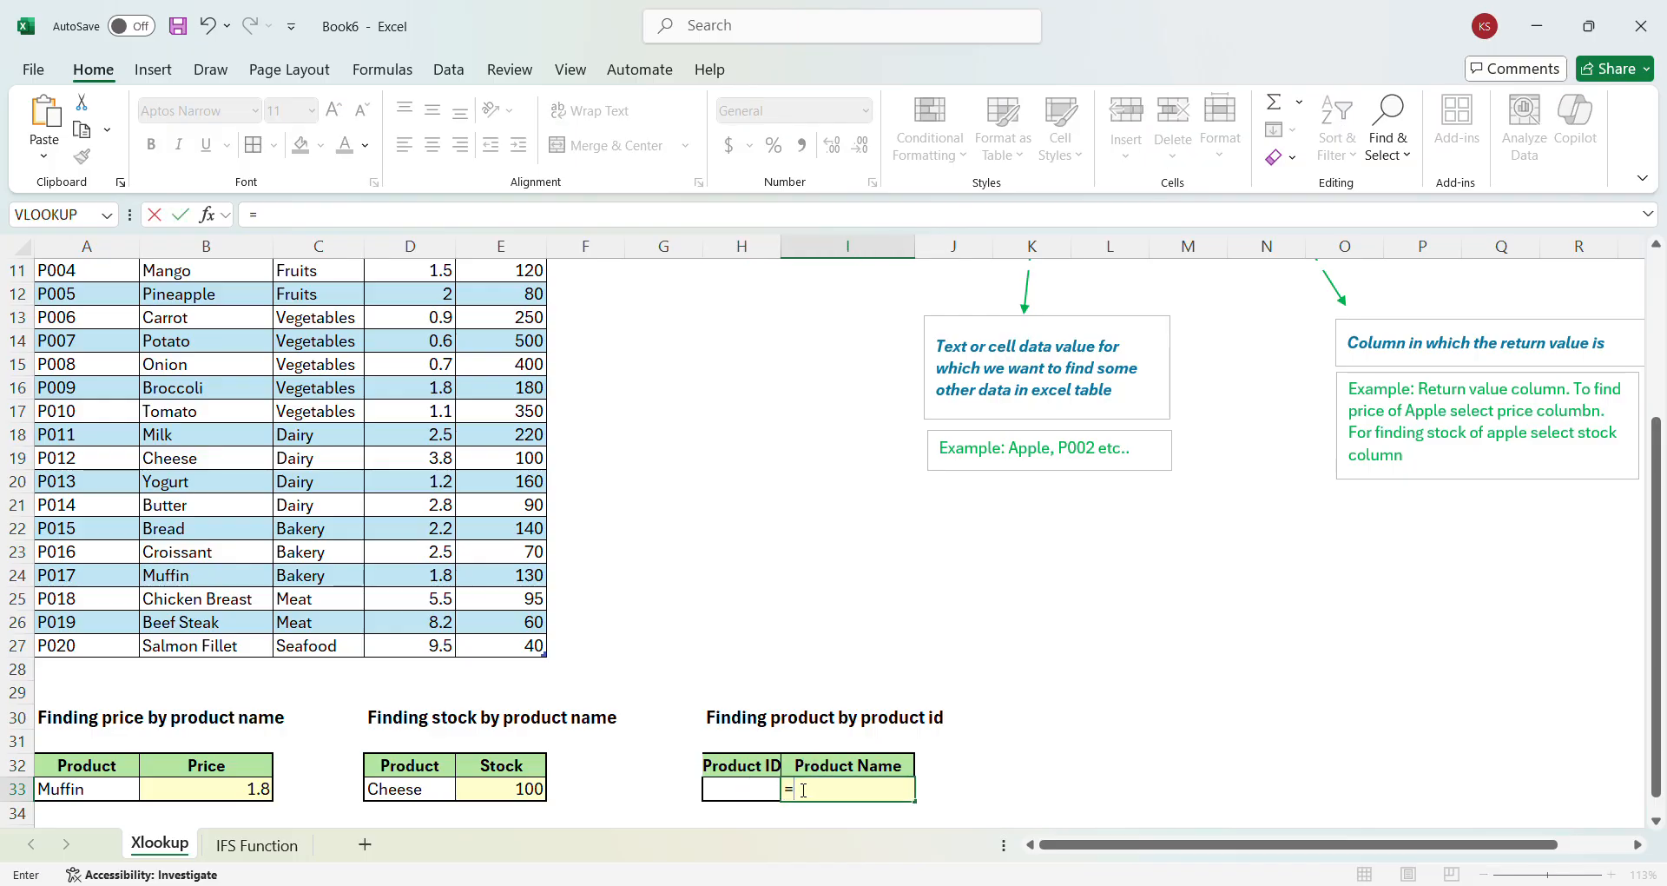
{"action": "type", "text": "xlook"}
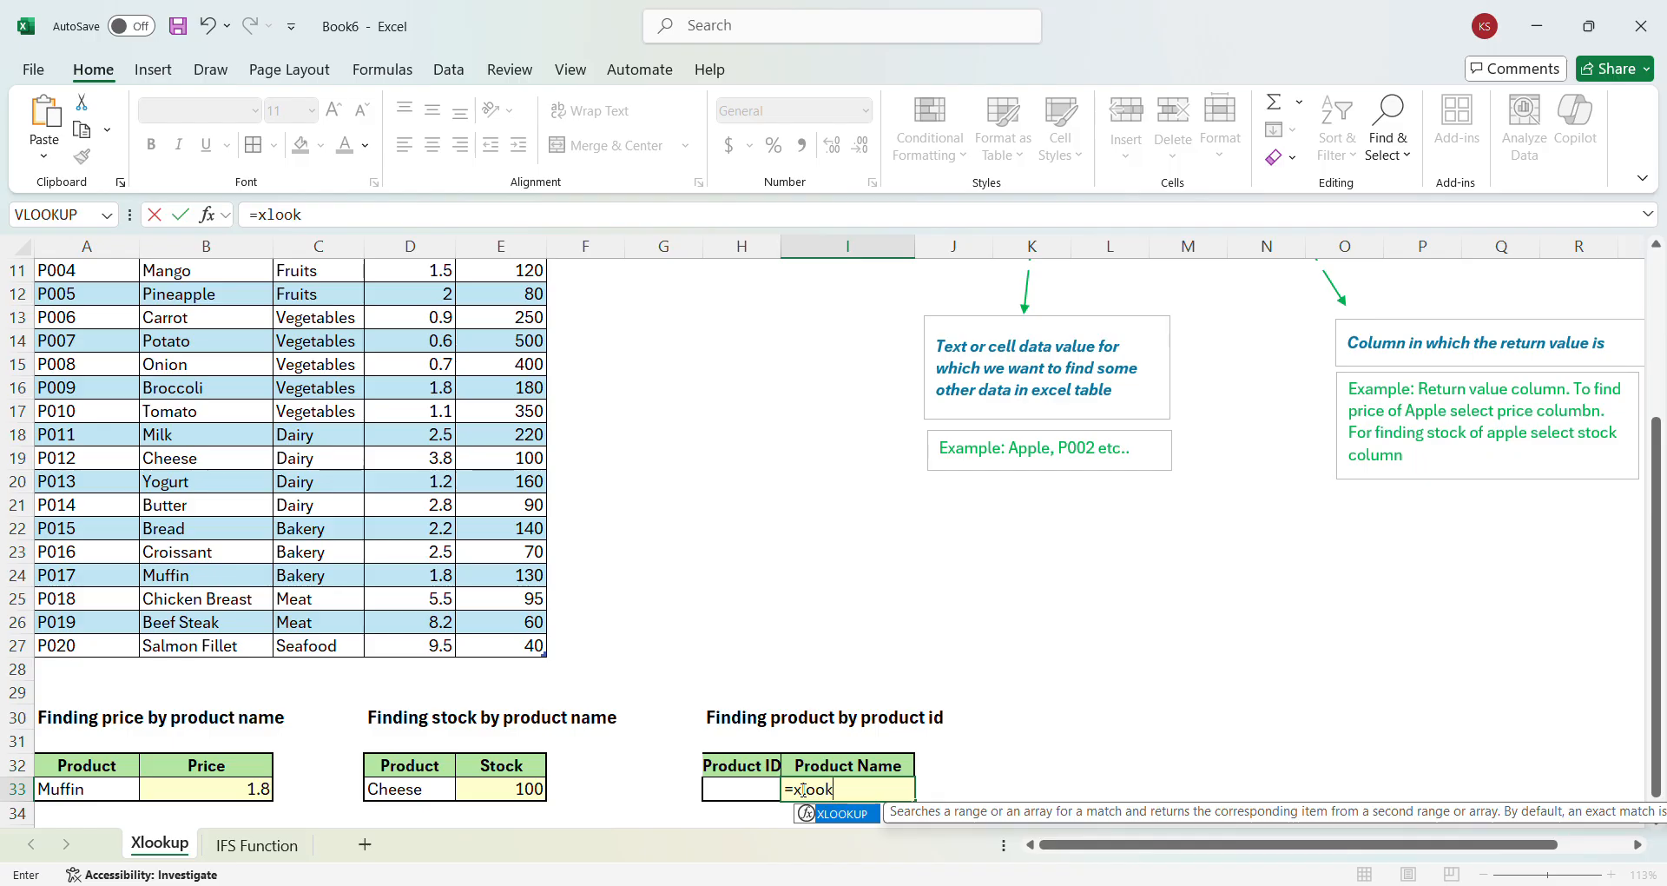
{"action": "type", "text": "up("}
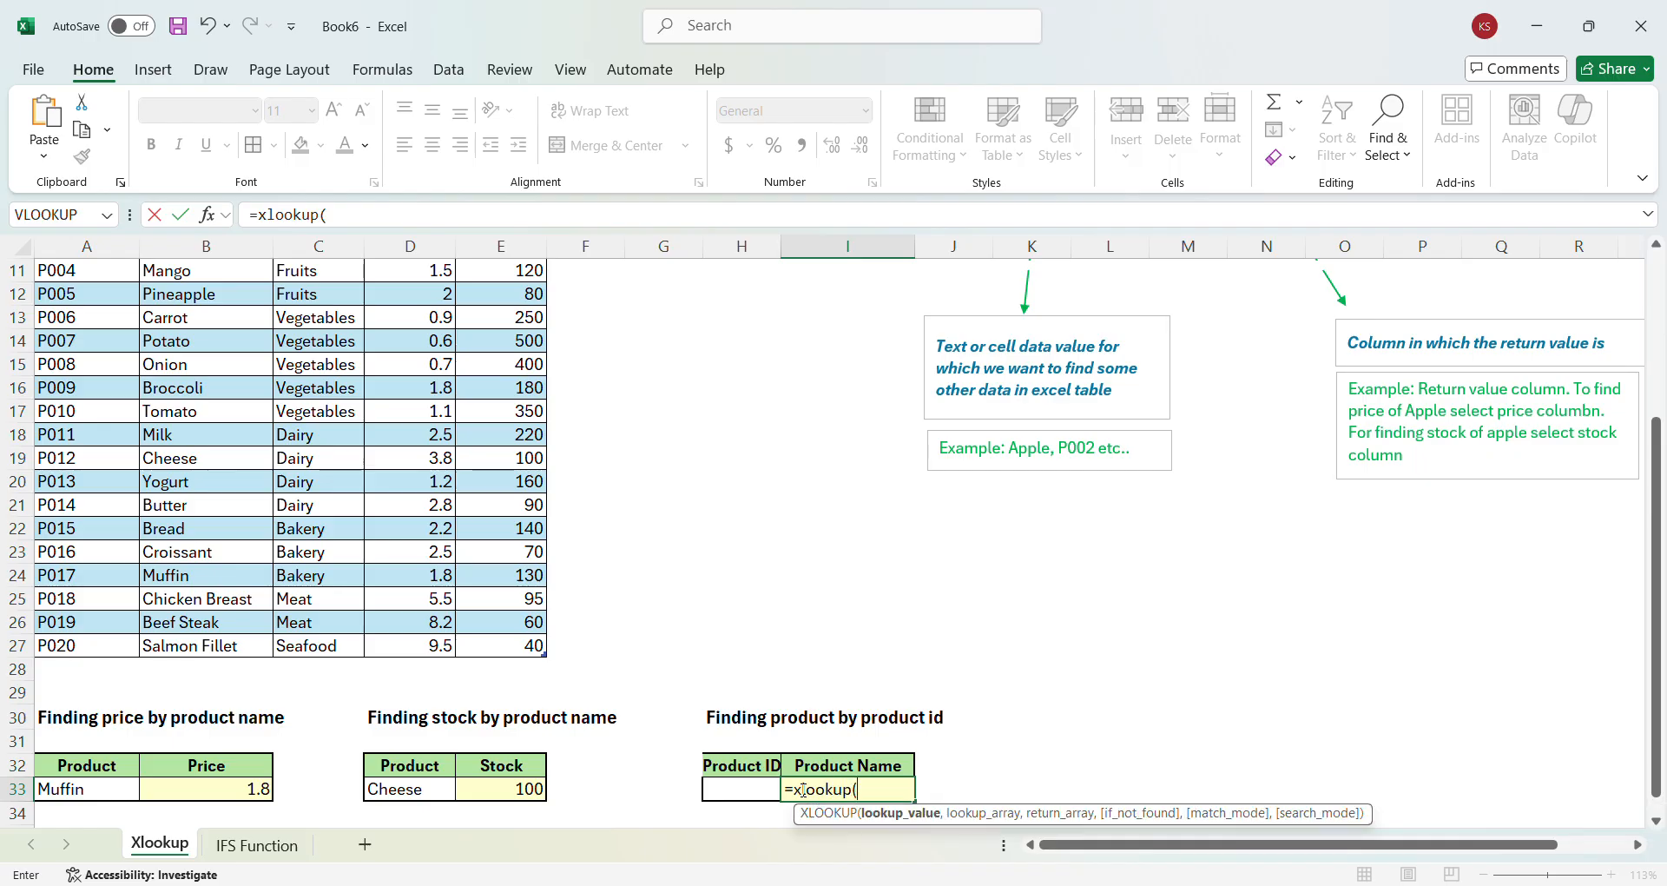
{"action": "left_click", "coordinate": [768, 791]}
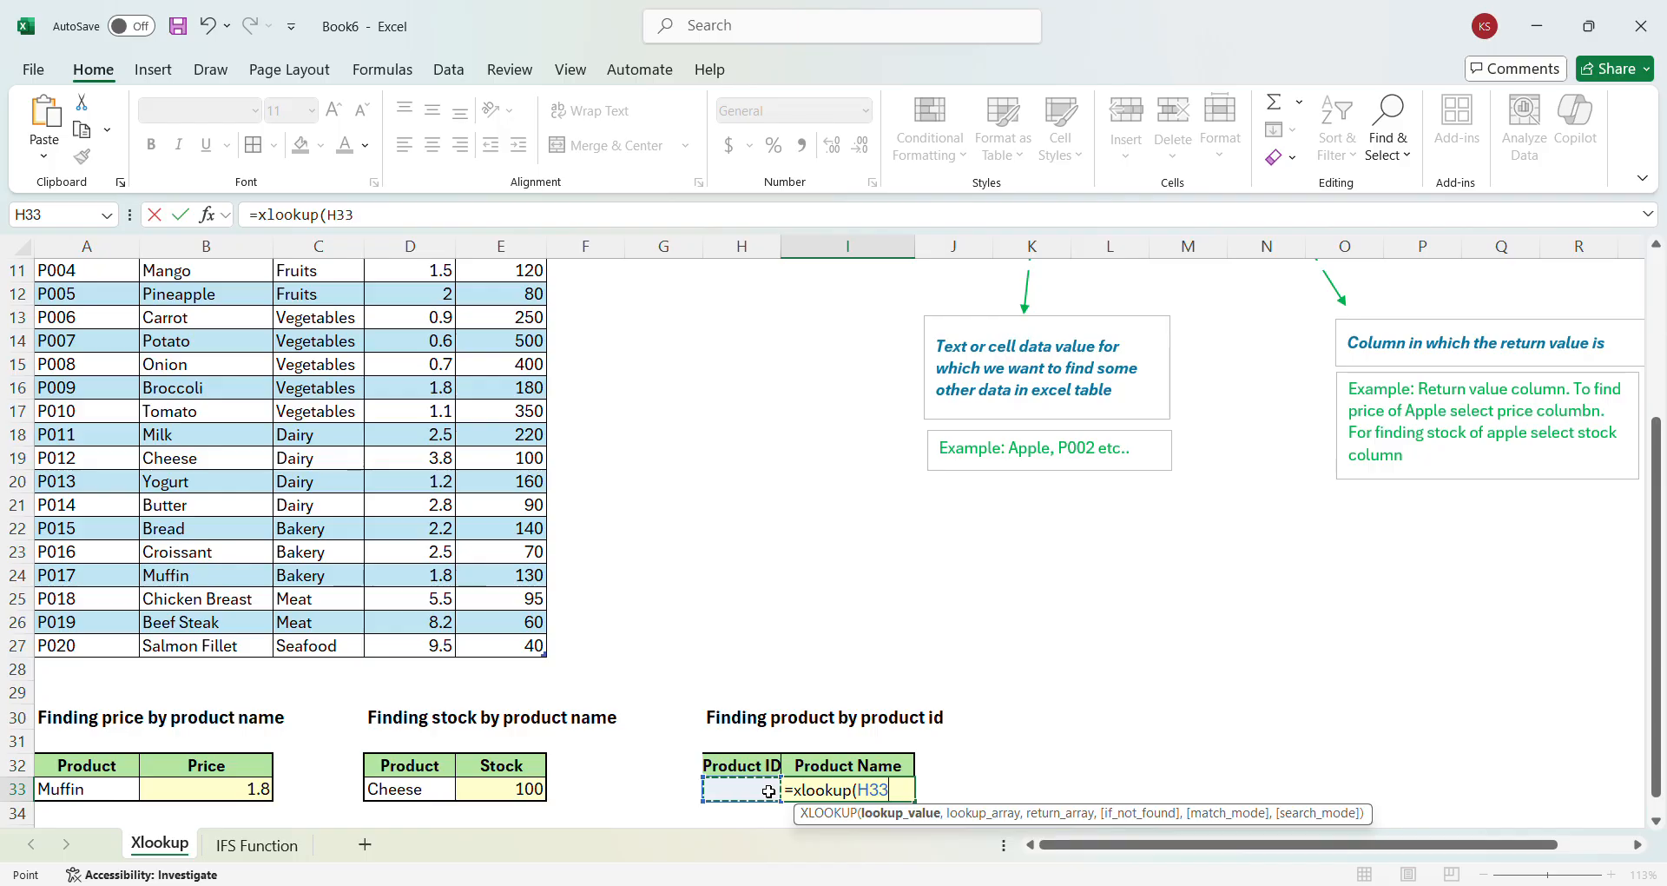
{"action": "type", "text": ","}
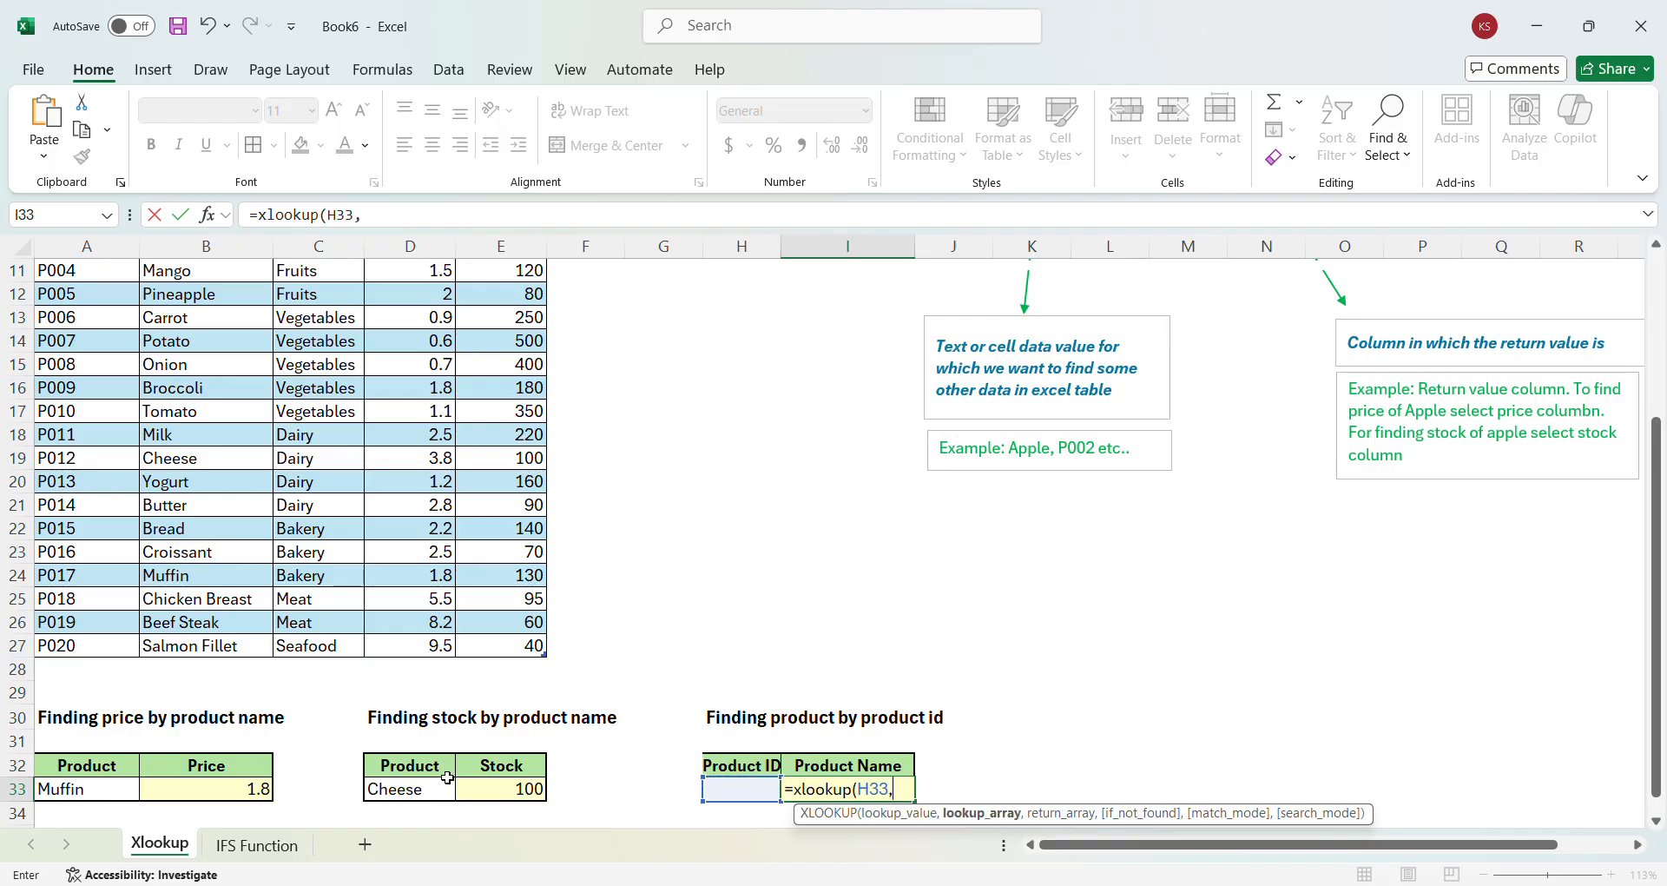
{"action": "scroll", "coordinate": [224, 490], "scroll_direction": "up", "scroll_amount": 2}
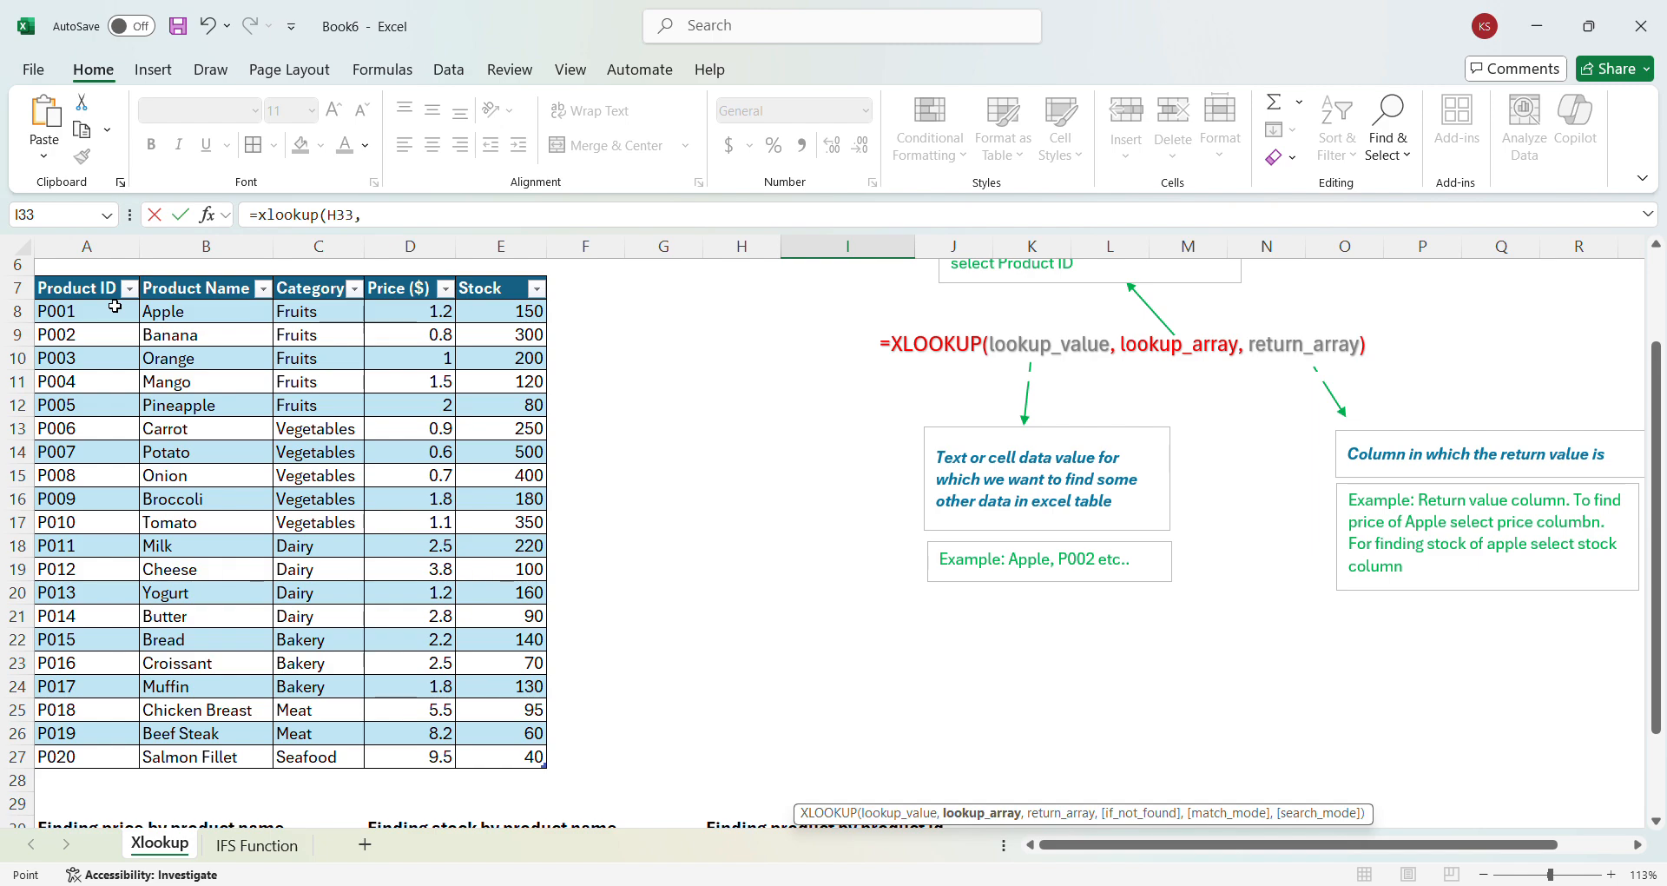
{"action": "left_click_drag", "start_coordinate": [115, 307], "coordinate": [110, 746]}
{"action": "type", "text": ","}
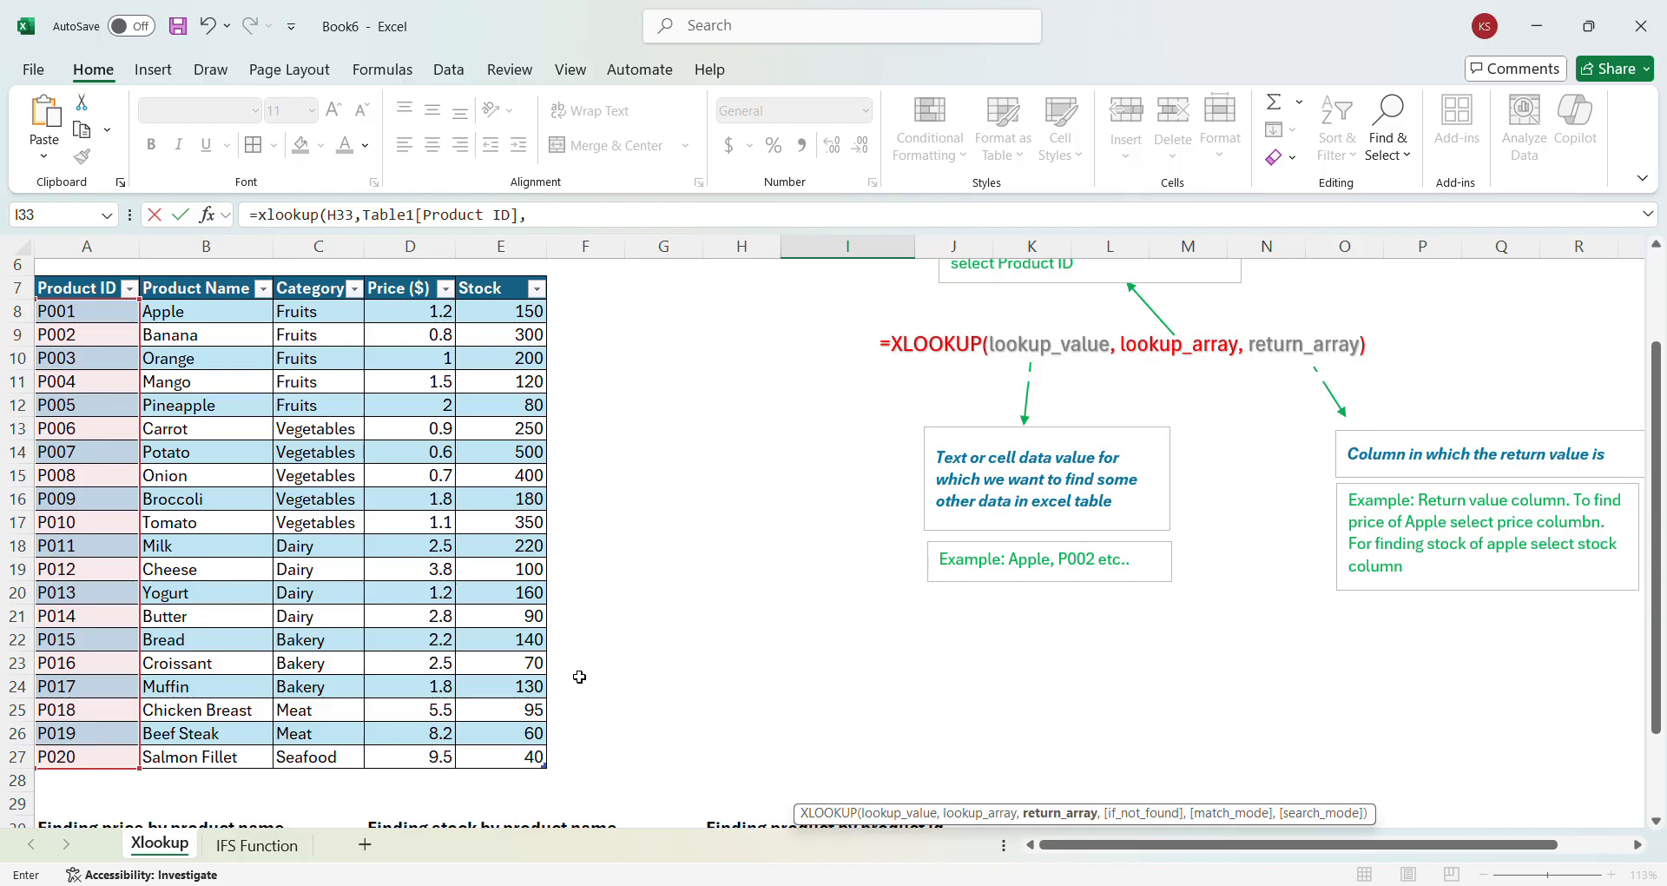
{"action": "left_click_drag", "start_coordinate": [223, 309], "coordinate": [206, 748]}
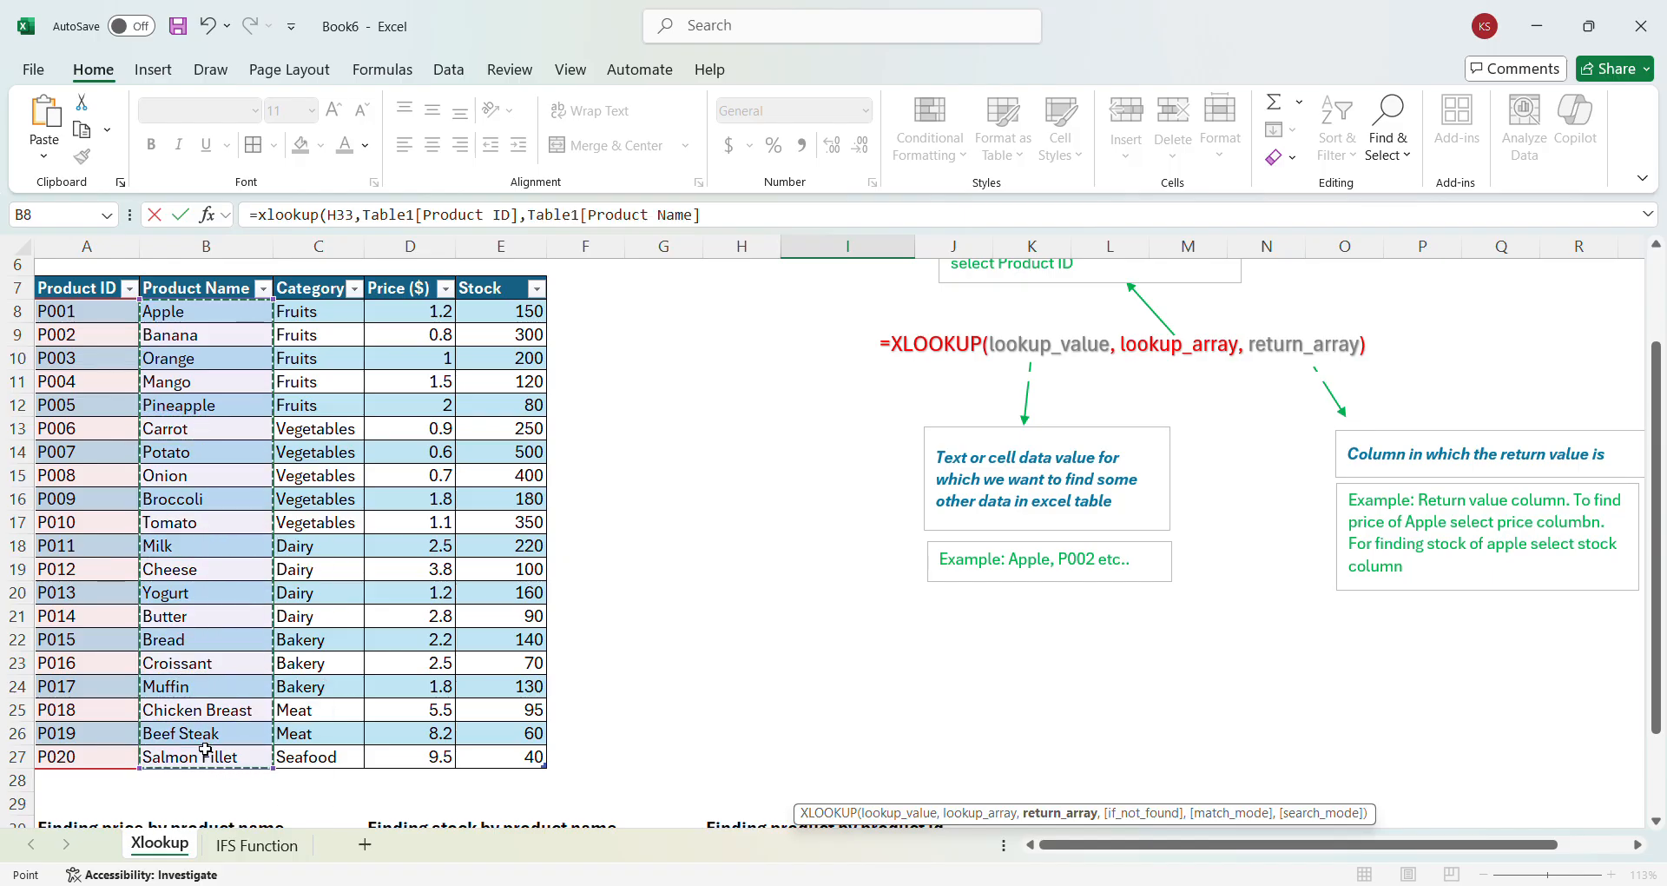
{"action": "key", "text": "Return"}
Test the product name lookup by entering p001 in product ID cell H33
{"action": "scroll", "coordinate": [551, 744], "scroll_direction": "down", "scroll_amount": 5}
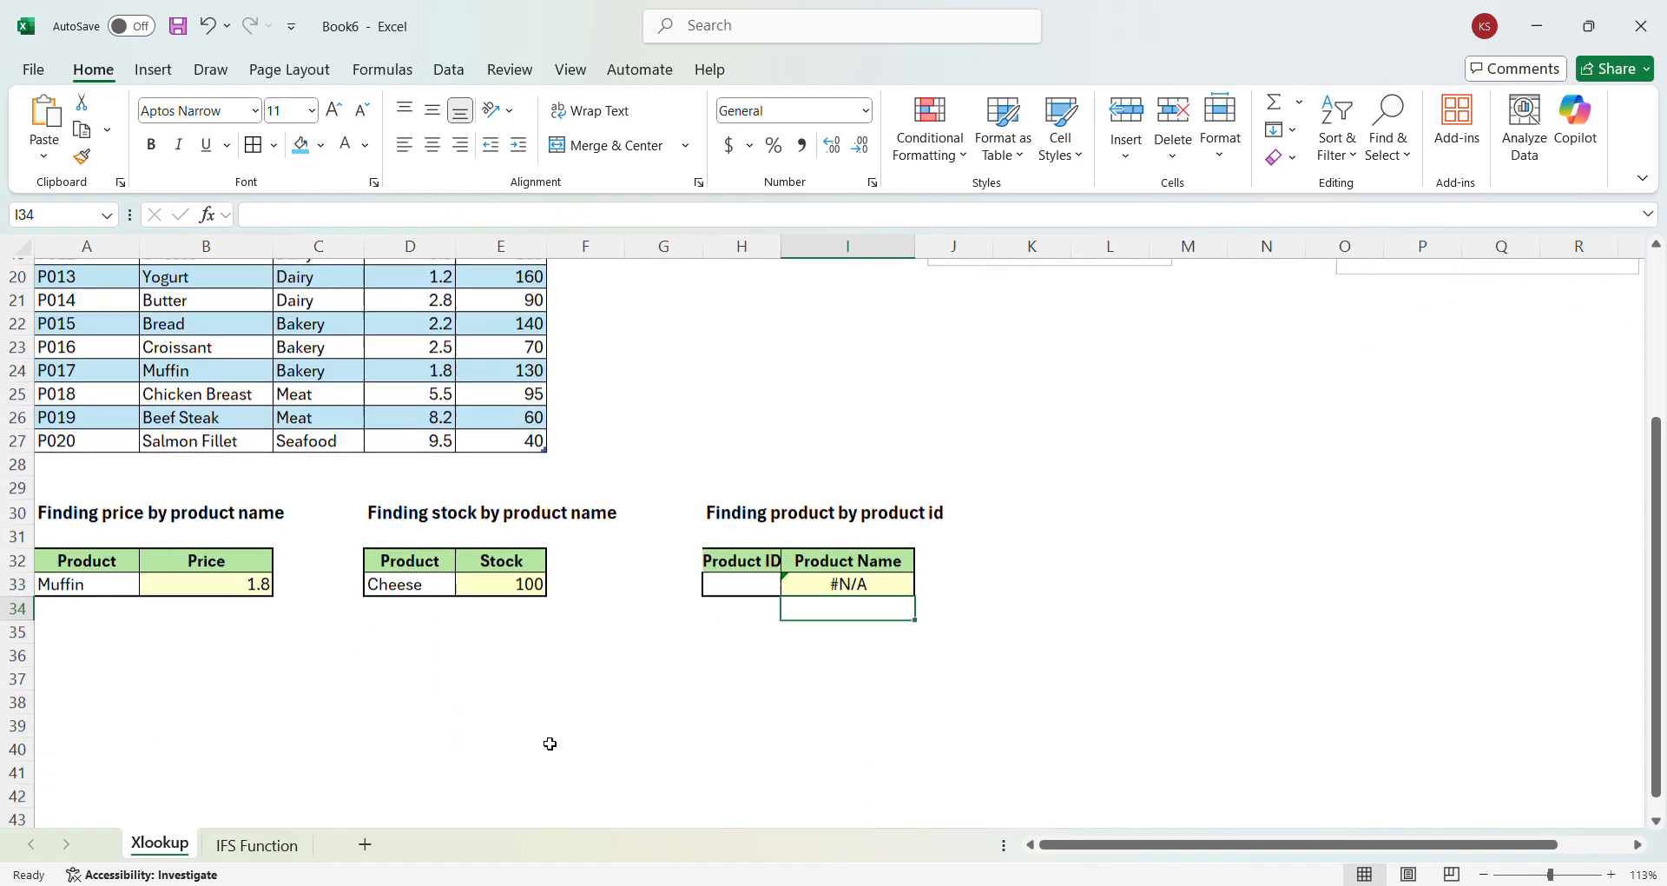
{"action": "left_click", "coordinate": [733, 410]}
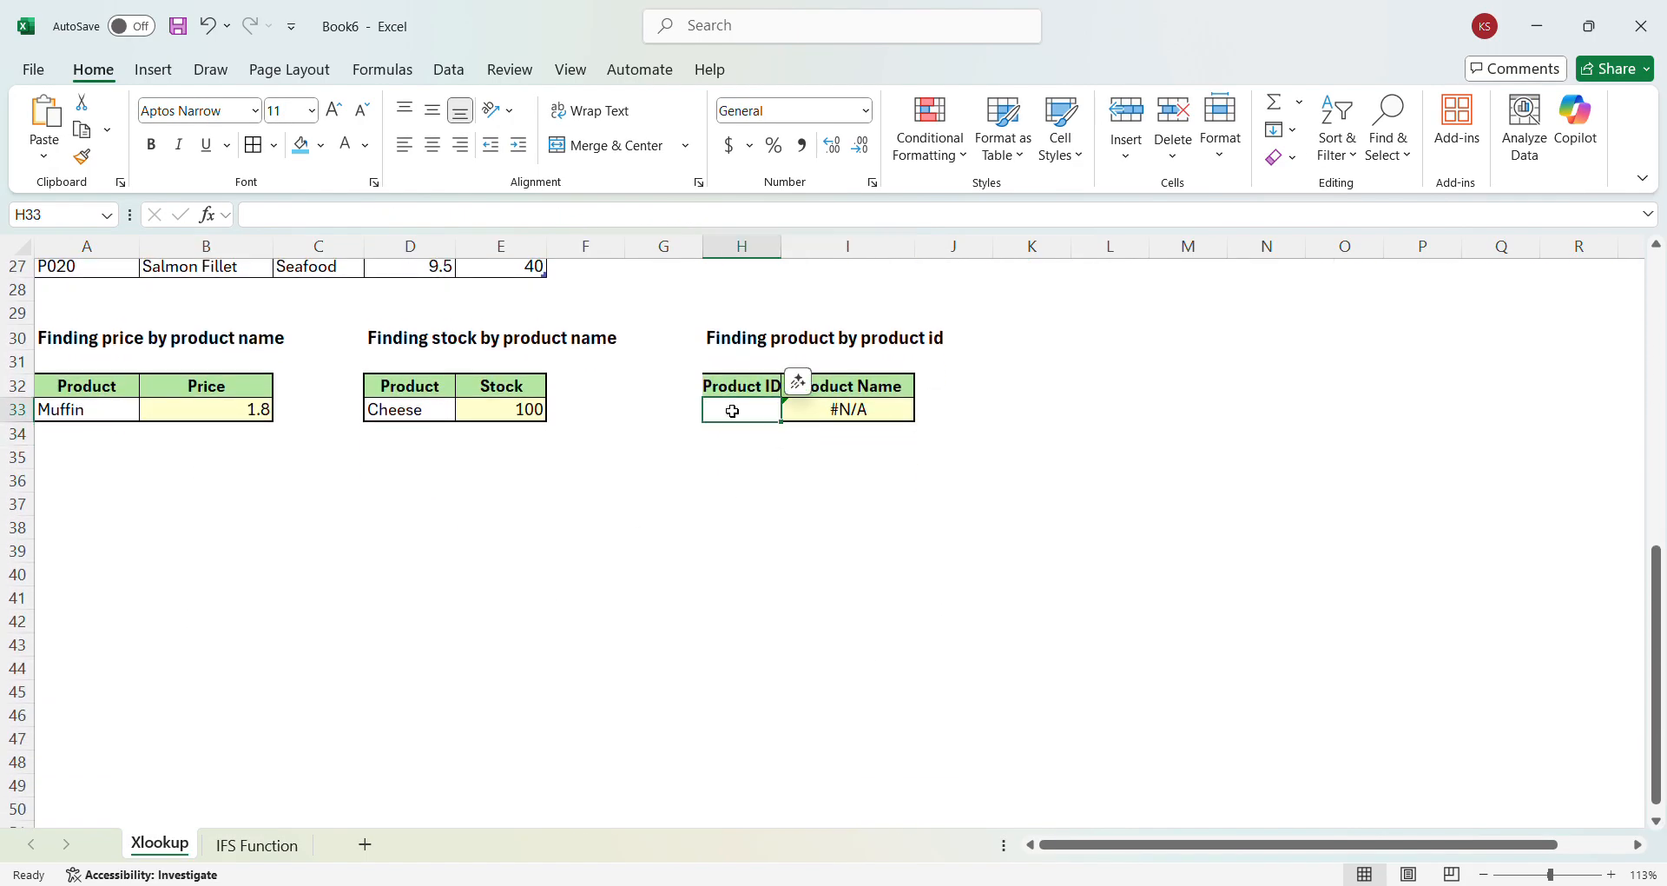
{"action": "scroll", "coordinate": [733, 410], "scroll_direction": "up", "scroll_amount": 4}
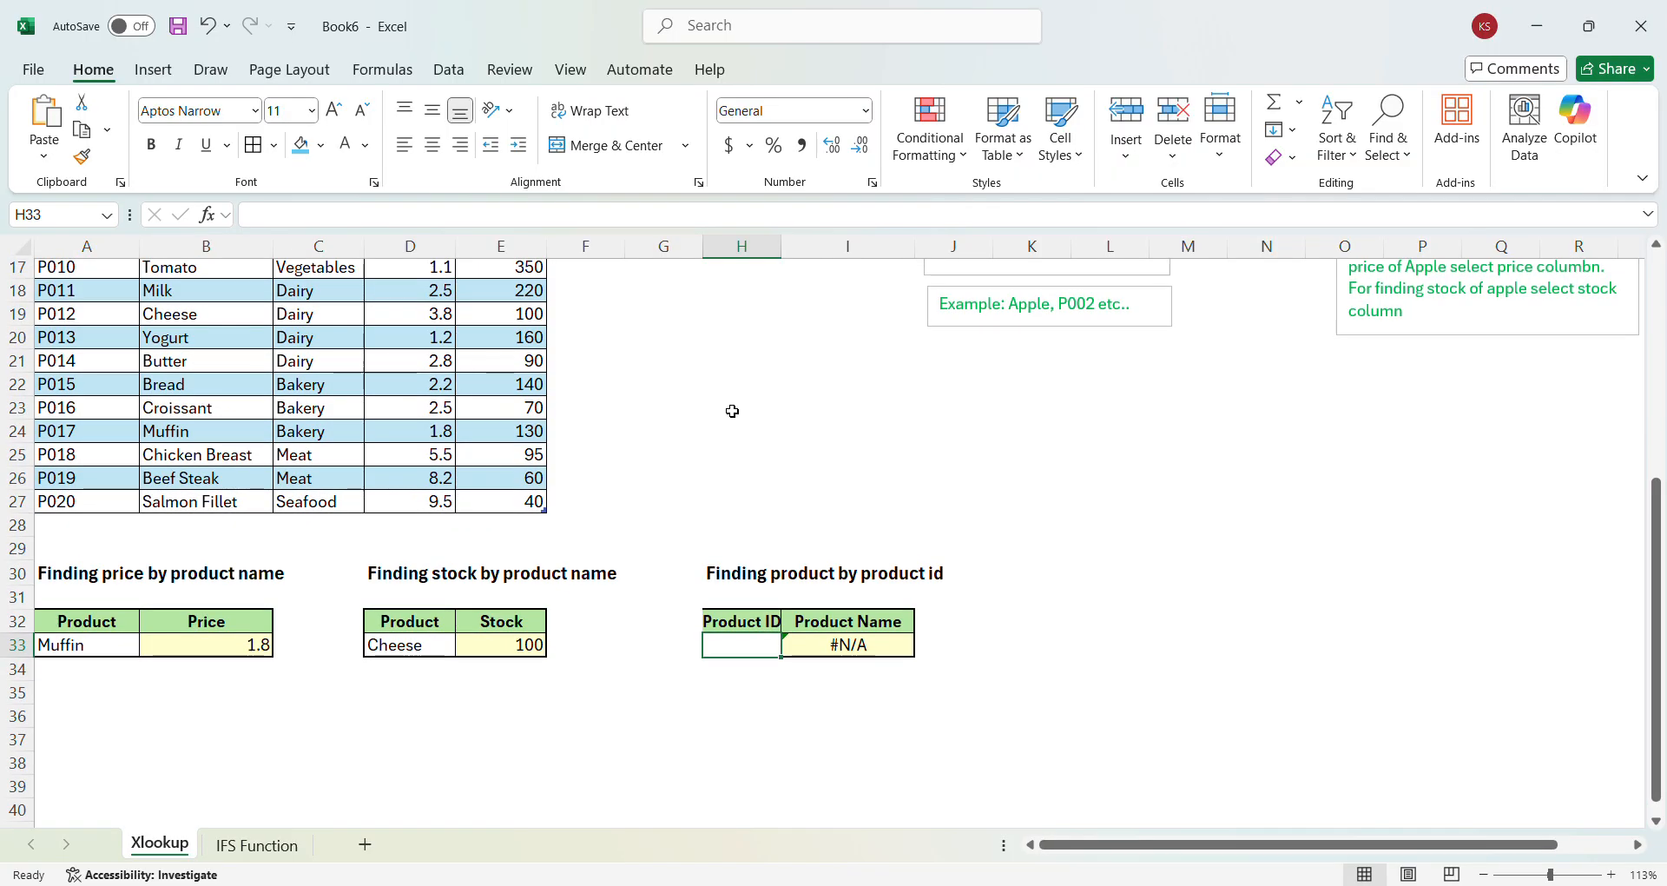
{"action": "type", "text": "p001"}
{"action": "key", "text": "Return"}
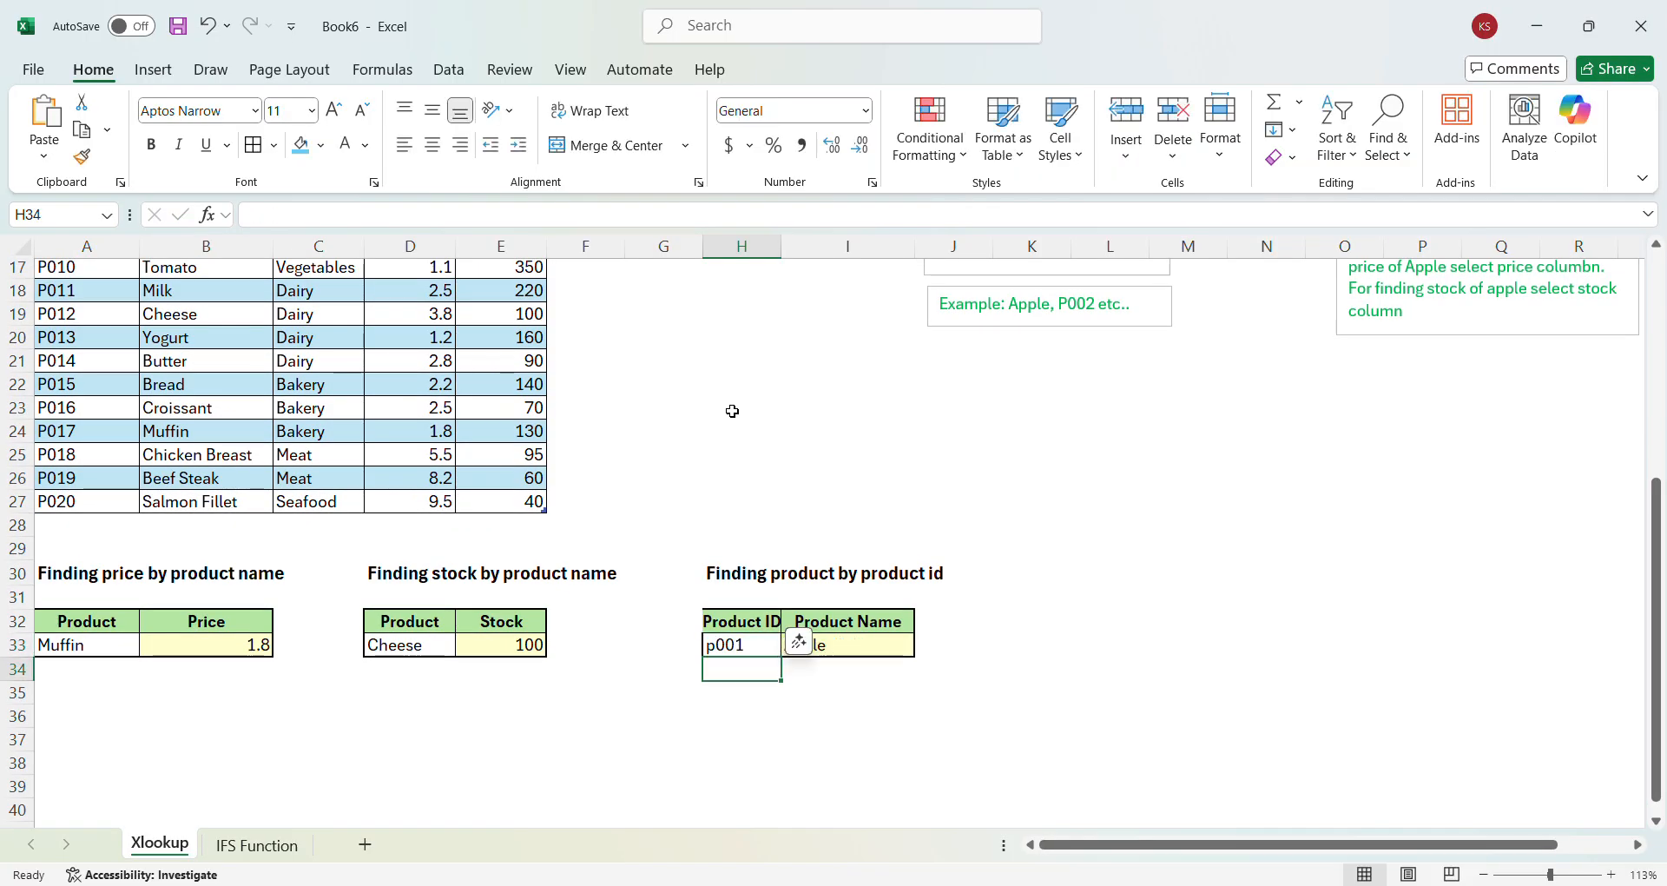
{"action": "left_click", "coordinate": [754, 644]}
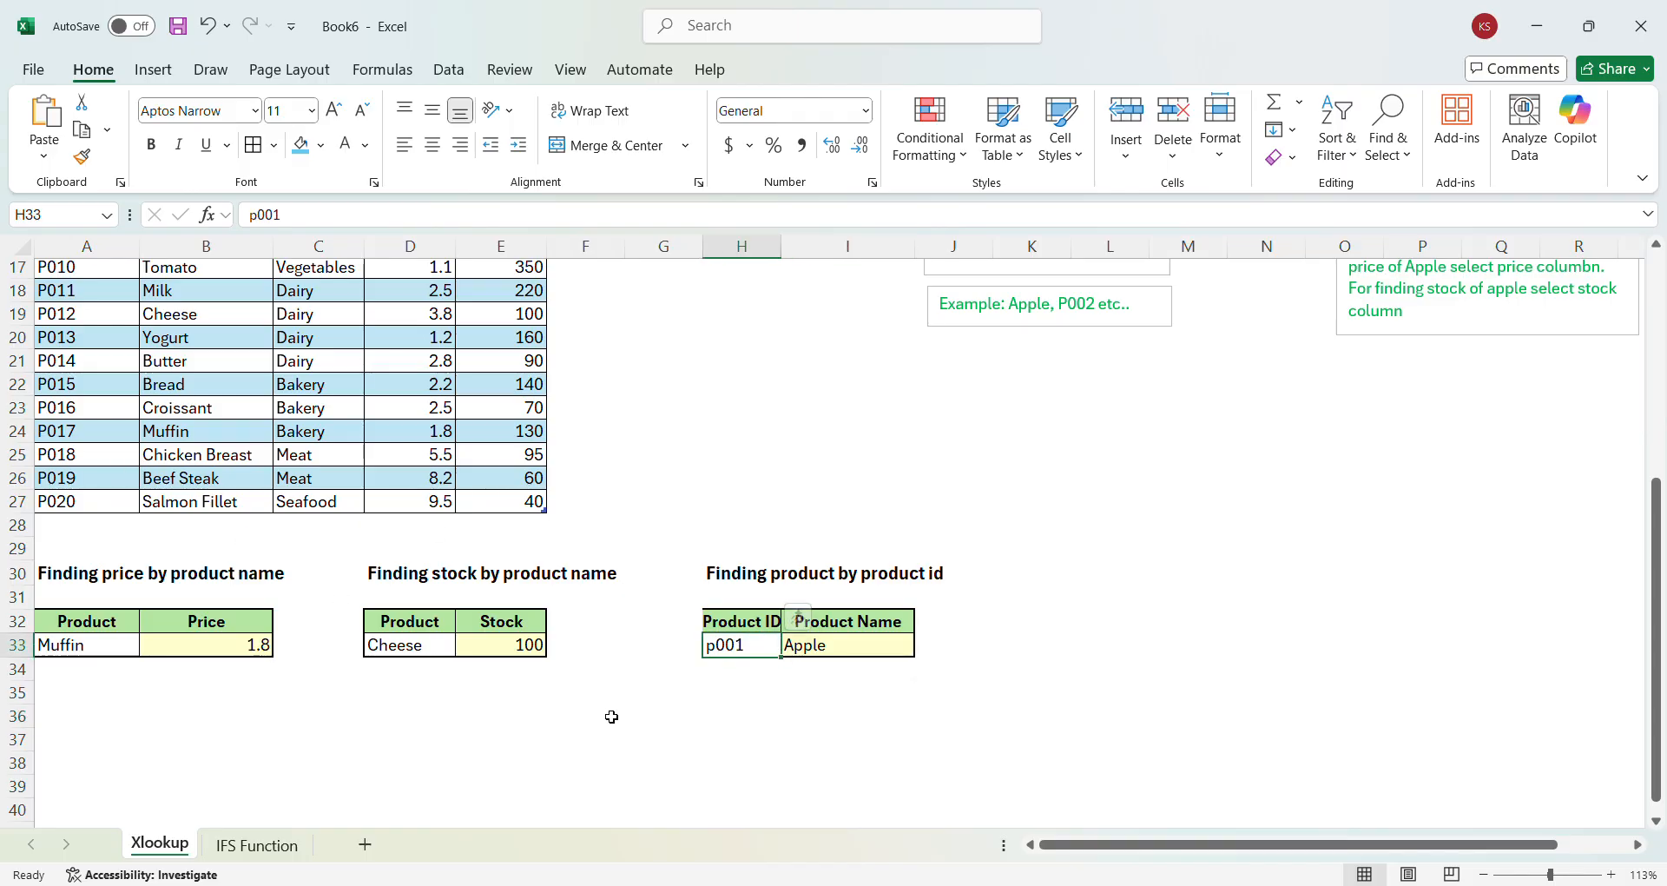
Test the product name lookup with another ID by entering p018 in product ID cell H33
{"action": "type", "text": "p018"}
{"action": "key", "text": "Return"}
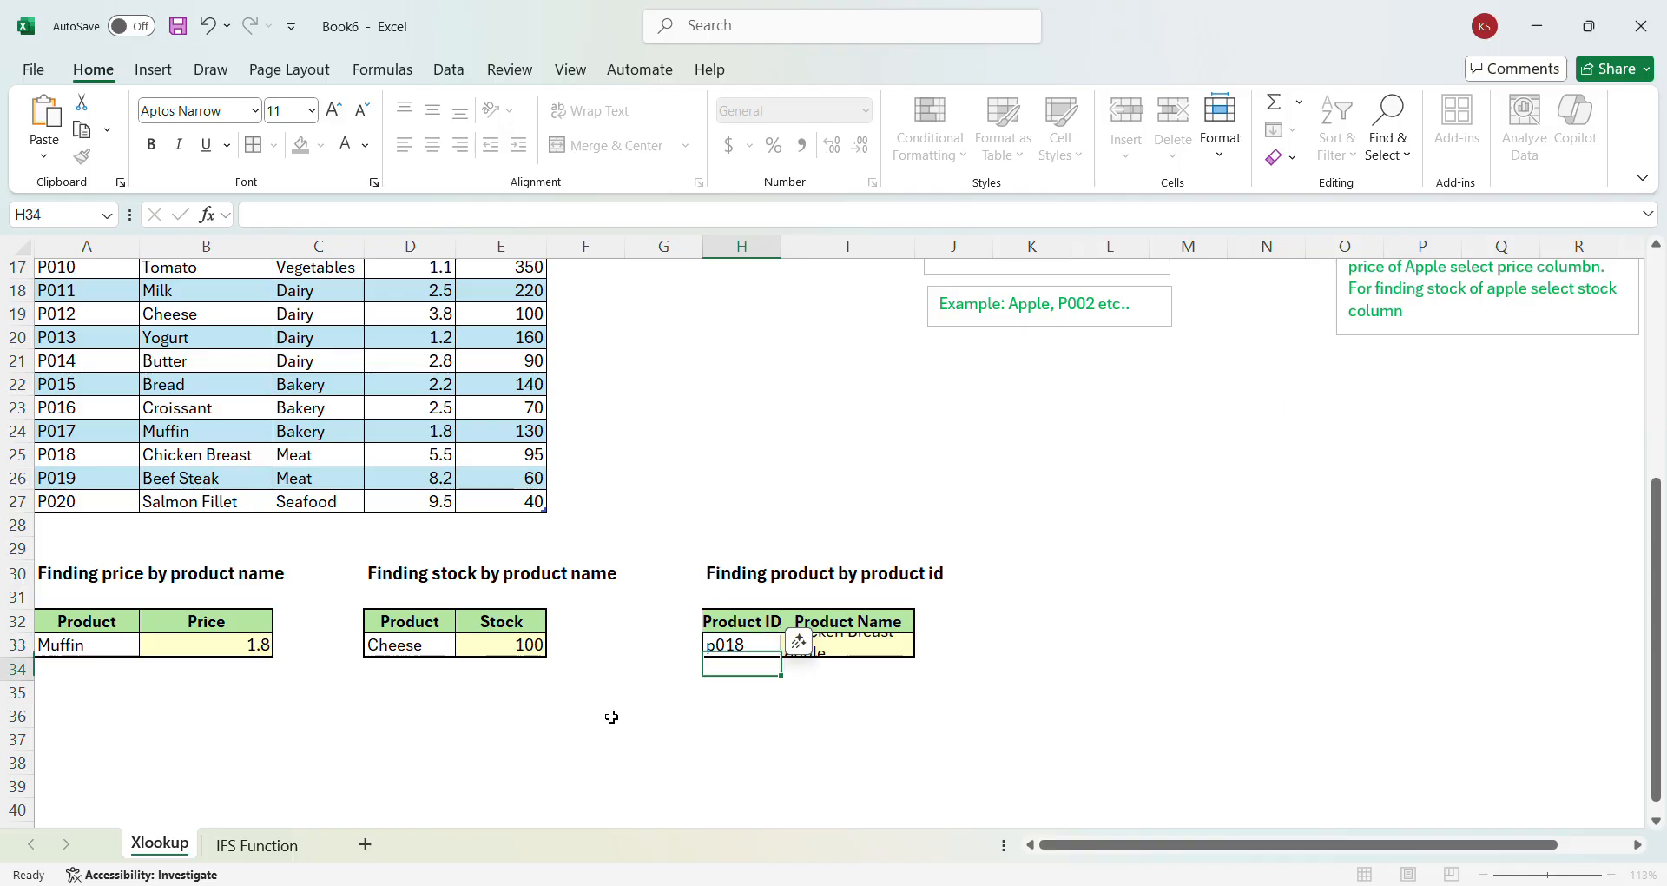
{"action": "left_click", "coordinate": [847, 755]}
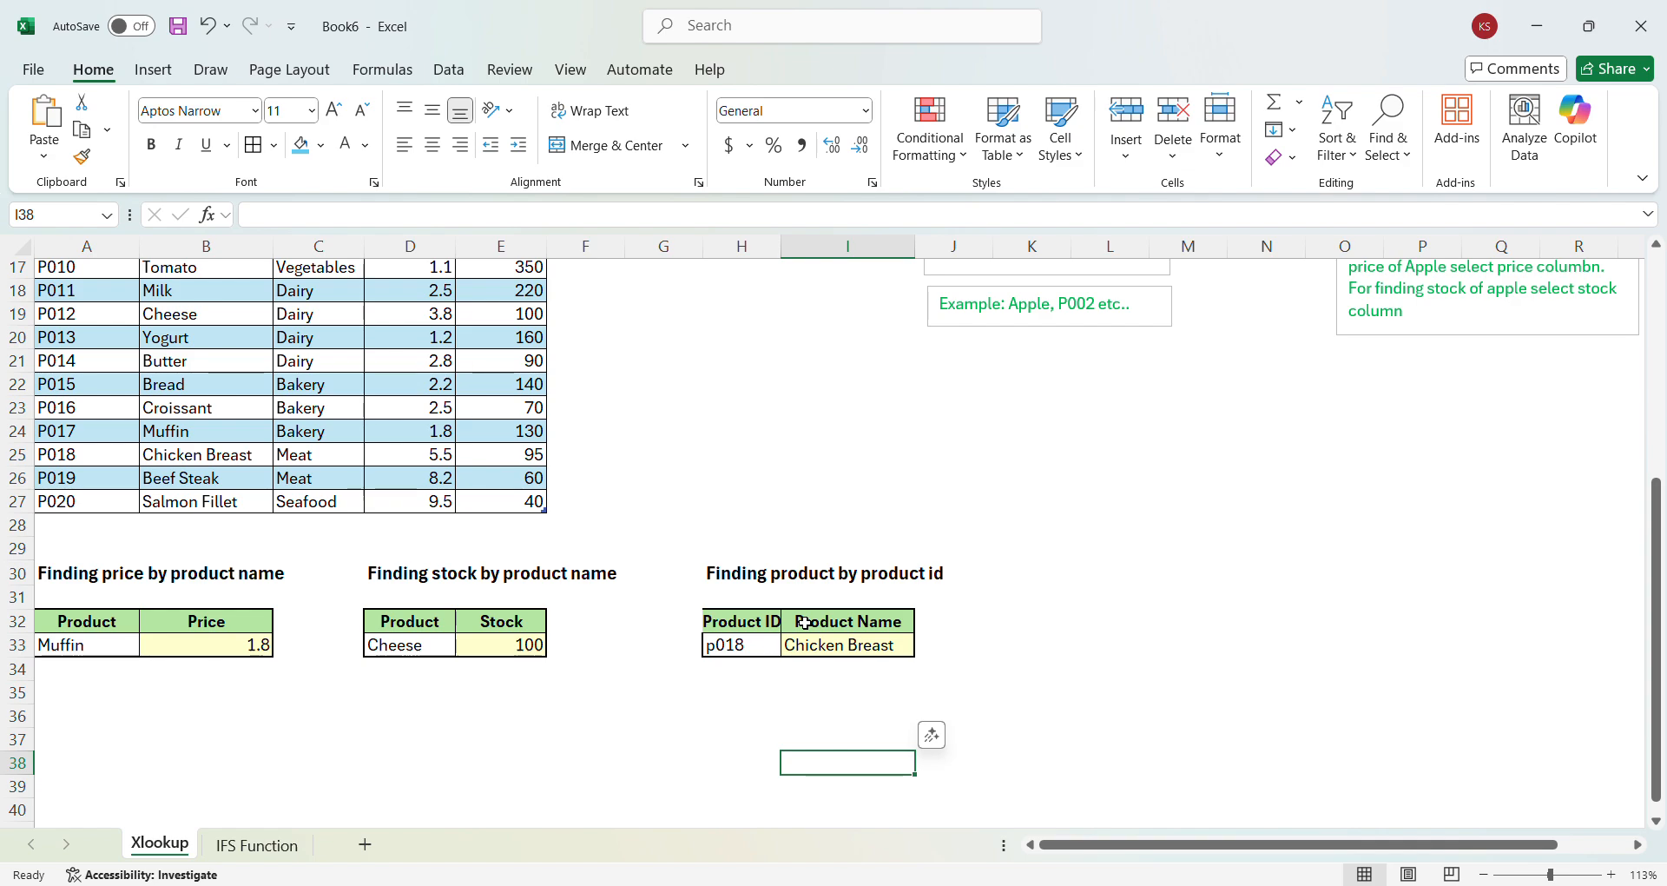
Review the XLOOKUP syntax notes beside the product table and return to the lookup boxes below it
{"action": "scroll", "coordinate": [803, 622], "scroll_direction": "right", "scroll_amount": 1}
{"action": "scroll", "coordinate": [803, 622], "scroll_direction": "left", "scroll_amount": 1}
{"action": "scroll", "coordinate": [805, 623], "scroll_direction": "up", "scroll_amount": 5}
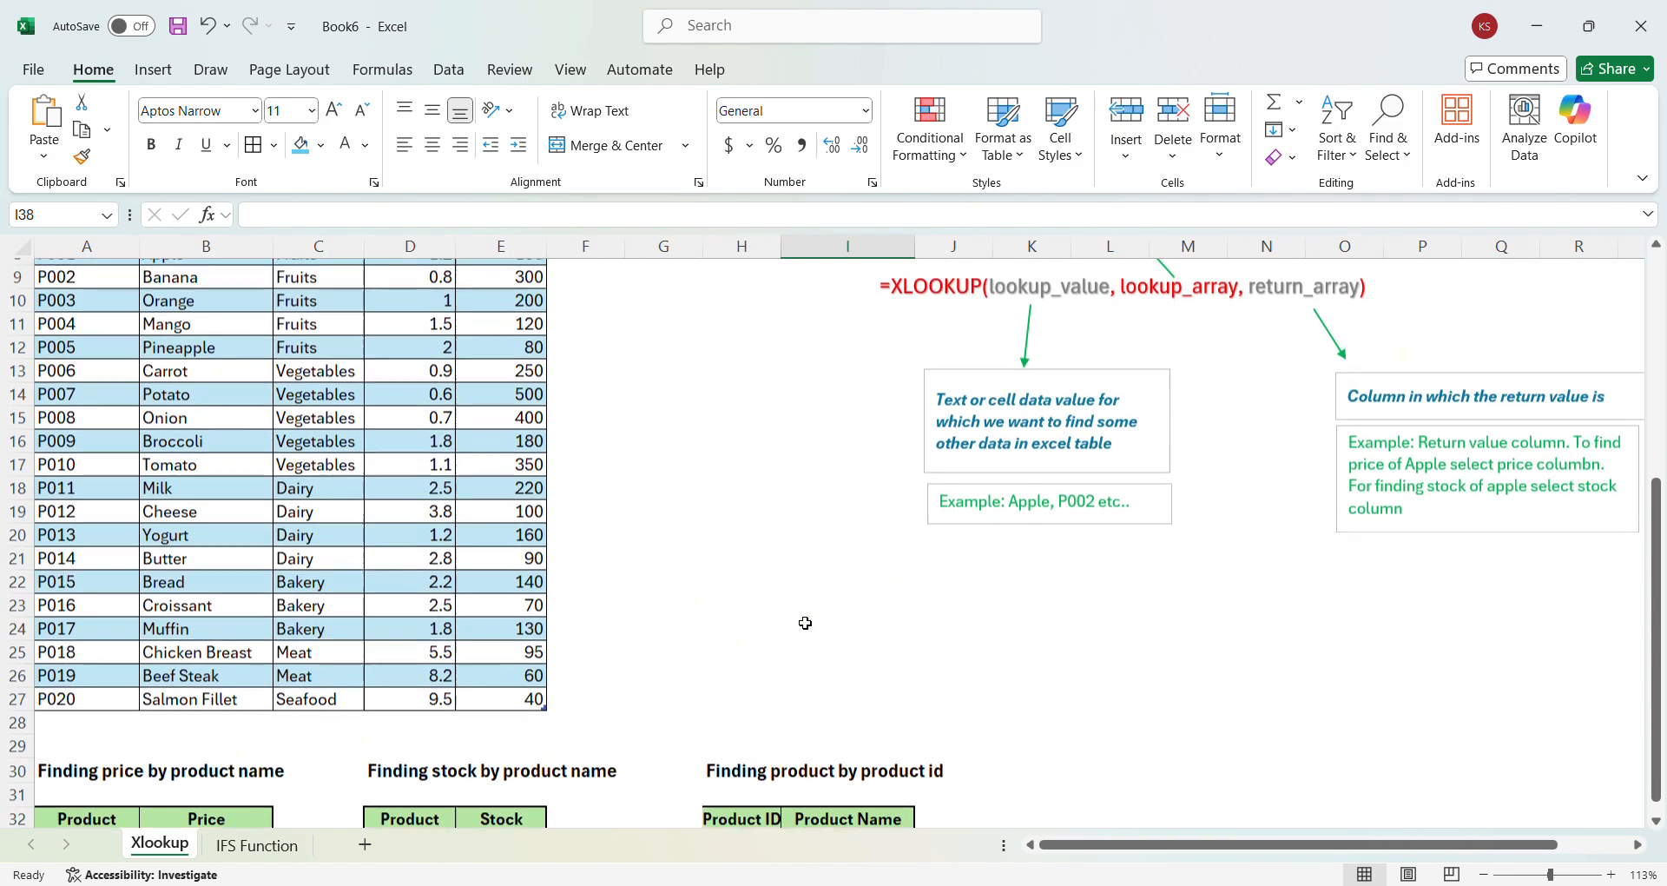
{"action": "scroll", "coordinate": [805, 622], "scroll_direction": "down", "scroll_amount": 1}
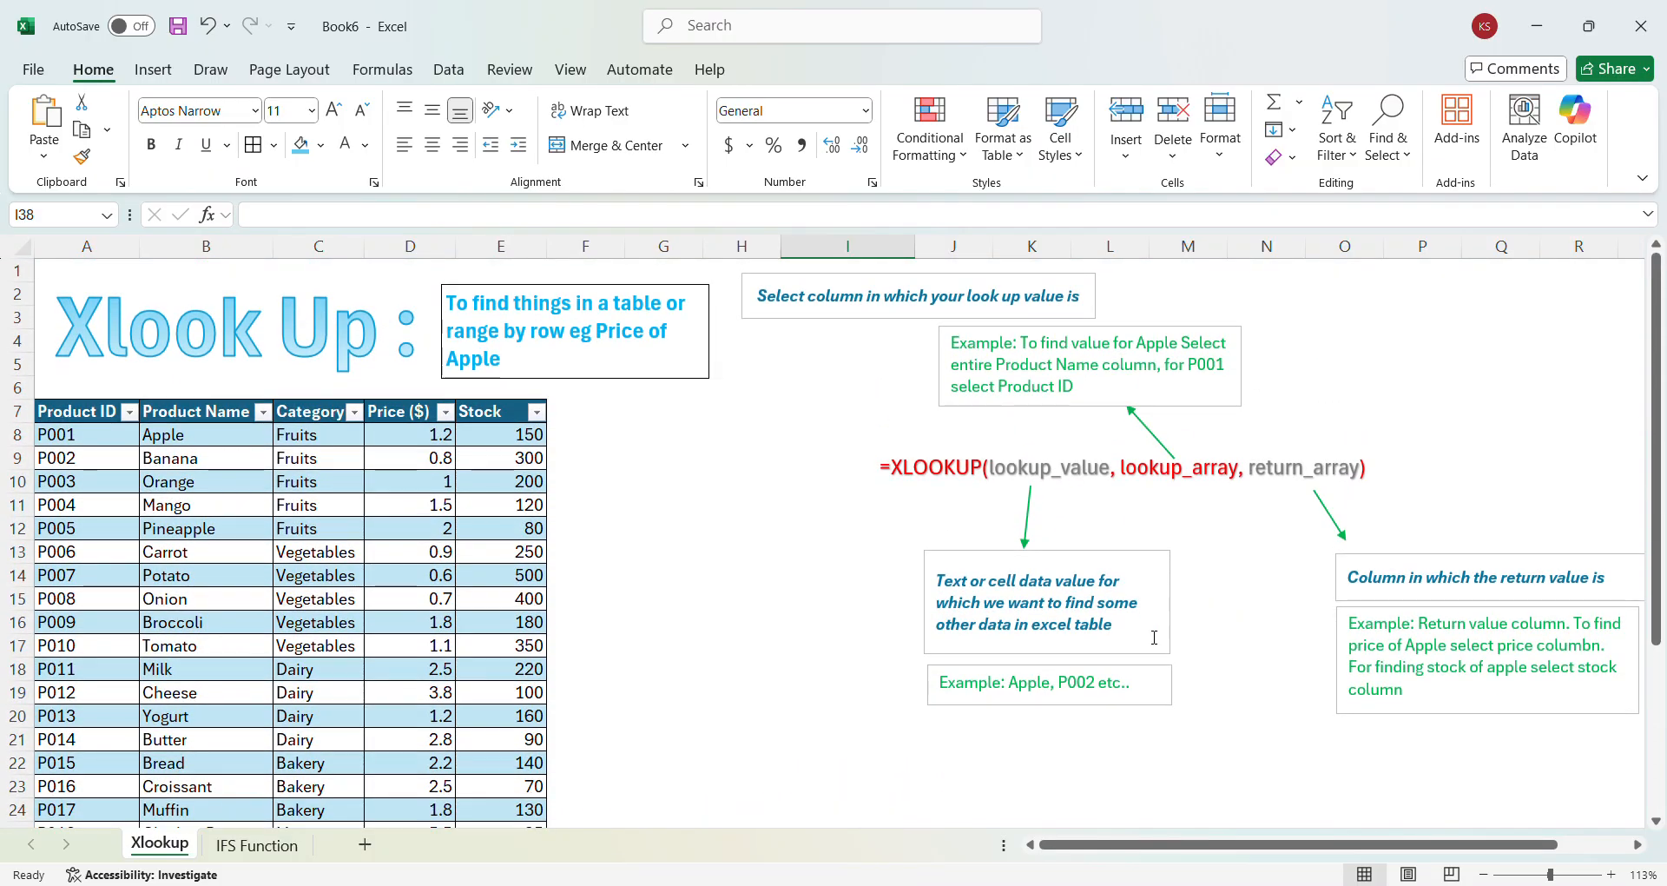
{"action": "scroll", "coordinate": [1154, 638], "scroll_direction": "right", "scroll_amount": 2}
{"action": "scroll", "coordinate": [1155, 638], "scroll_direction": "left", "scroll_amount": 2}
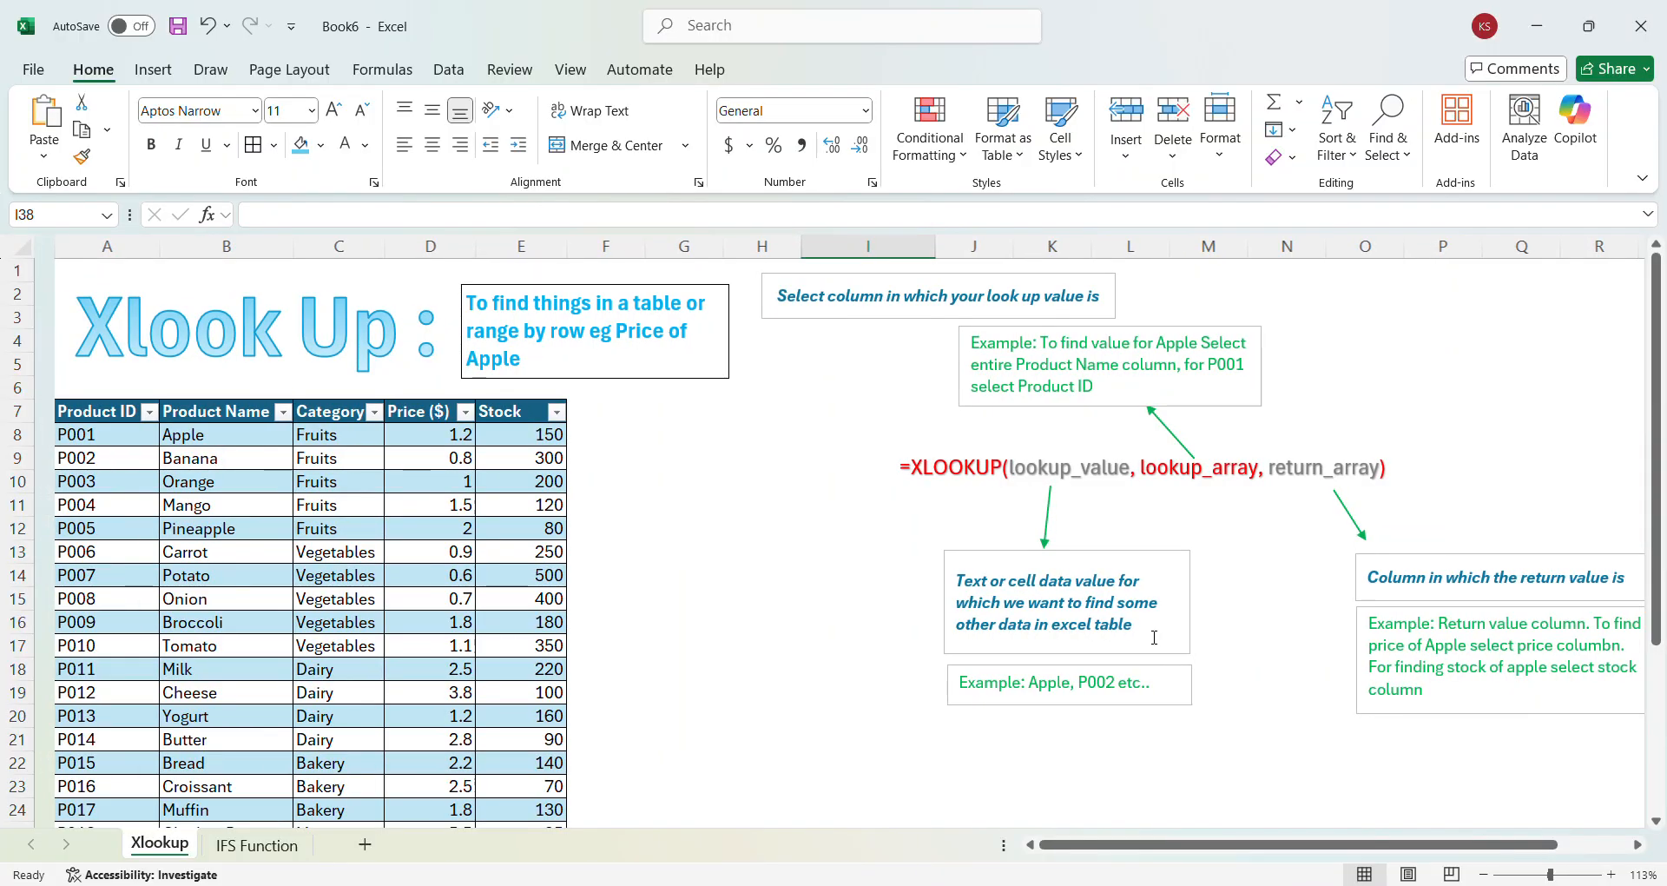
{"action": "scroll", "coordinate": [972, 686], "scroll_direction": "right", "scroll_amount": 1}
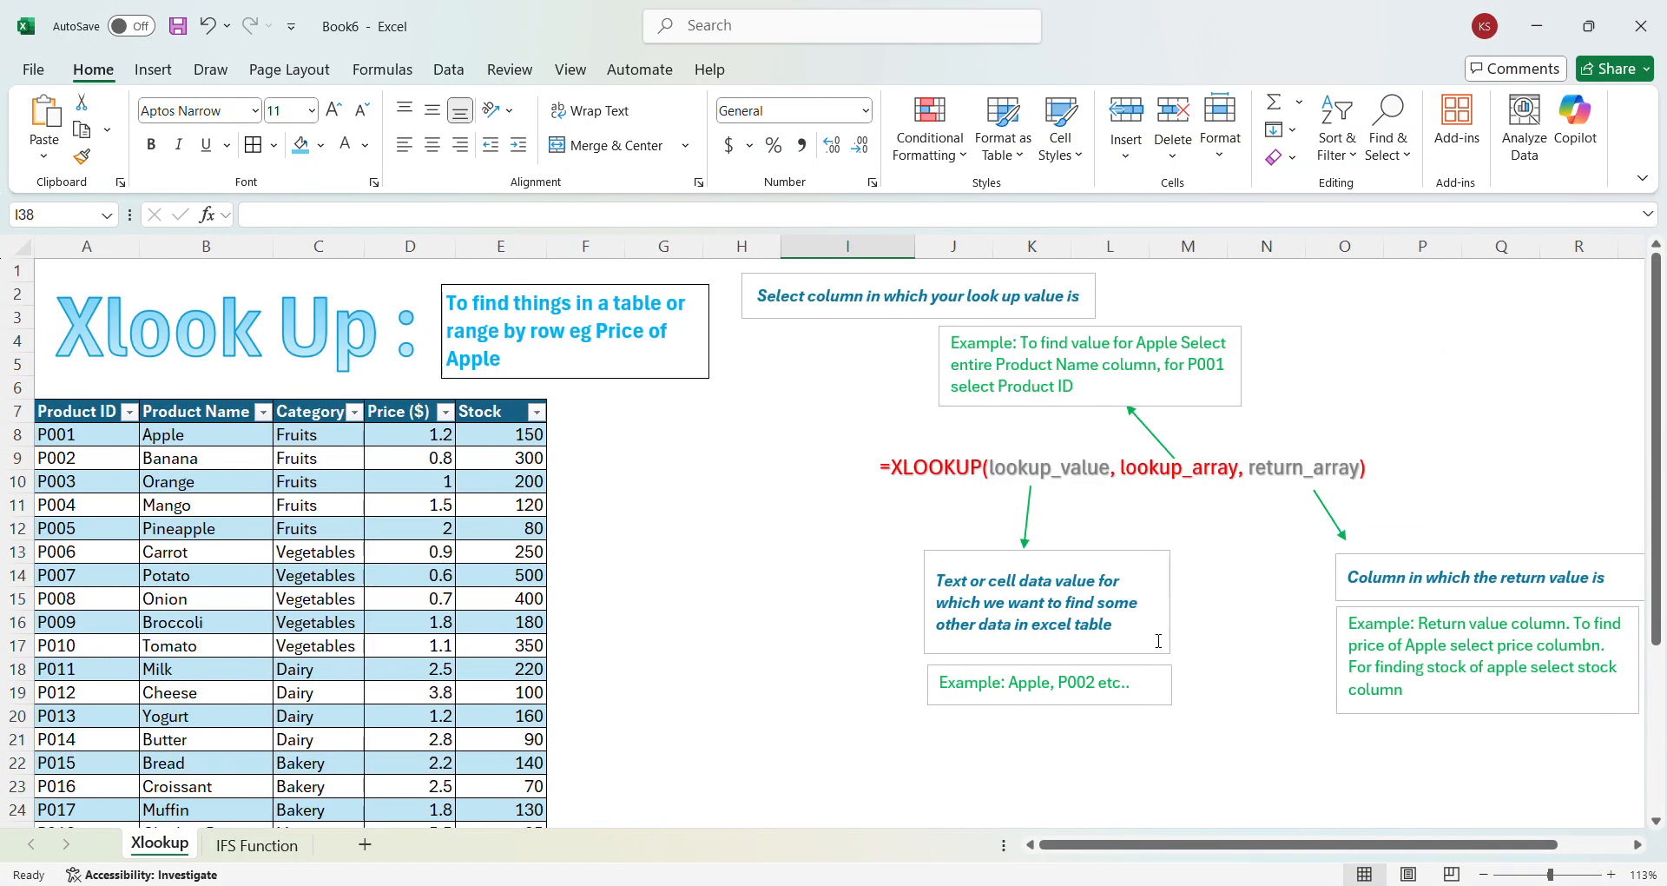
{"action": "scroll", "coordinate": [1158, 640], "scroll_direction": "down", "scroll_amount": 4}
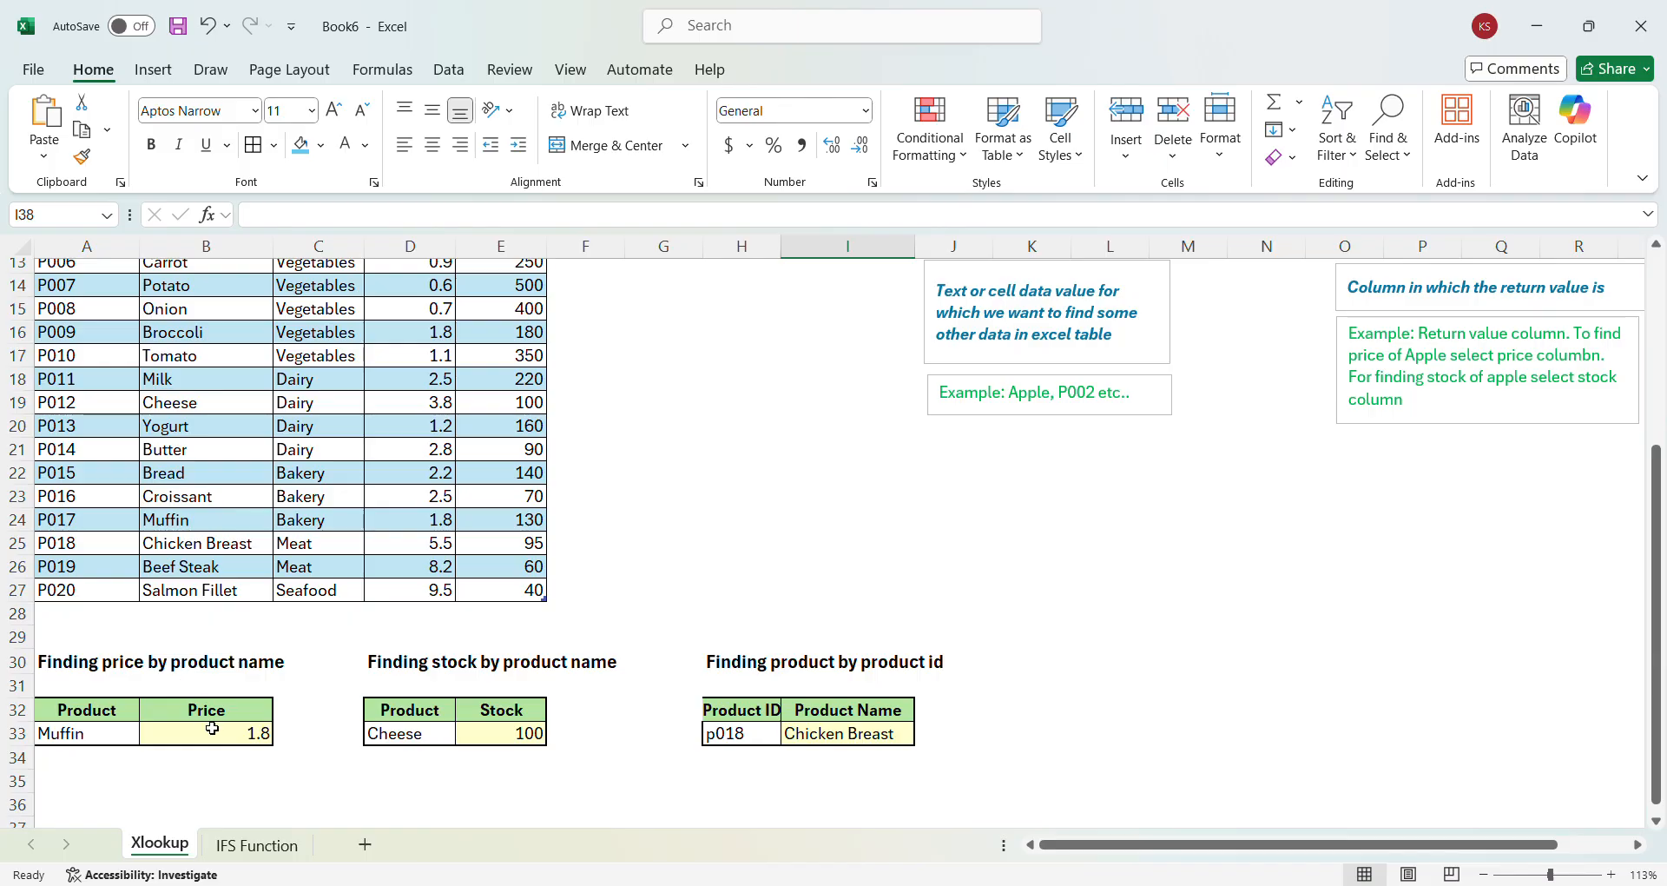
Replace the price formula in B33 with a new XLOOKUP that takes A33 as its lookup value
{"action": "left_click", "coordinate": [214, 730]}
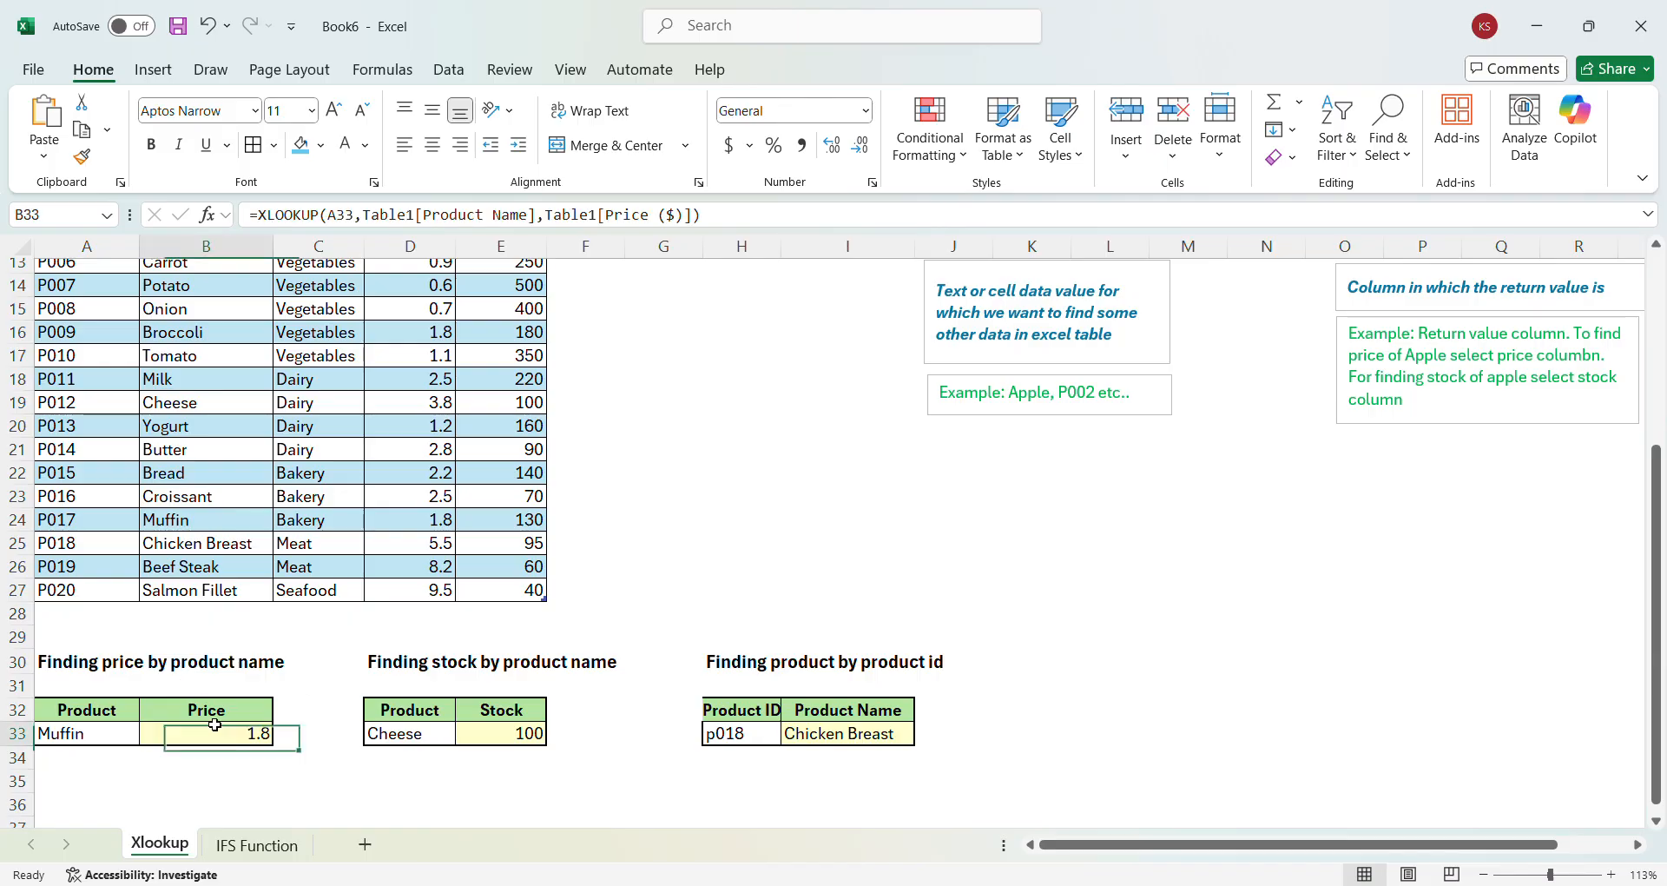
{"action": "key", "text": "BackSpace"}
{"action": "type", "text": "="}
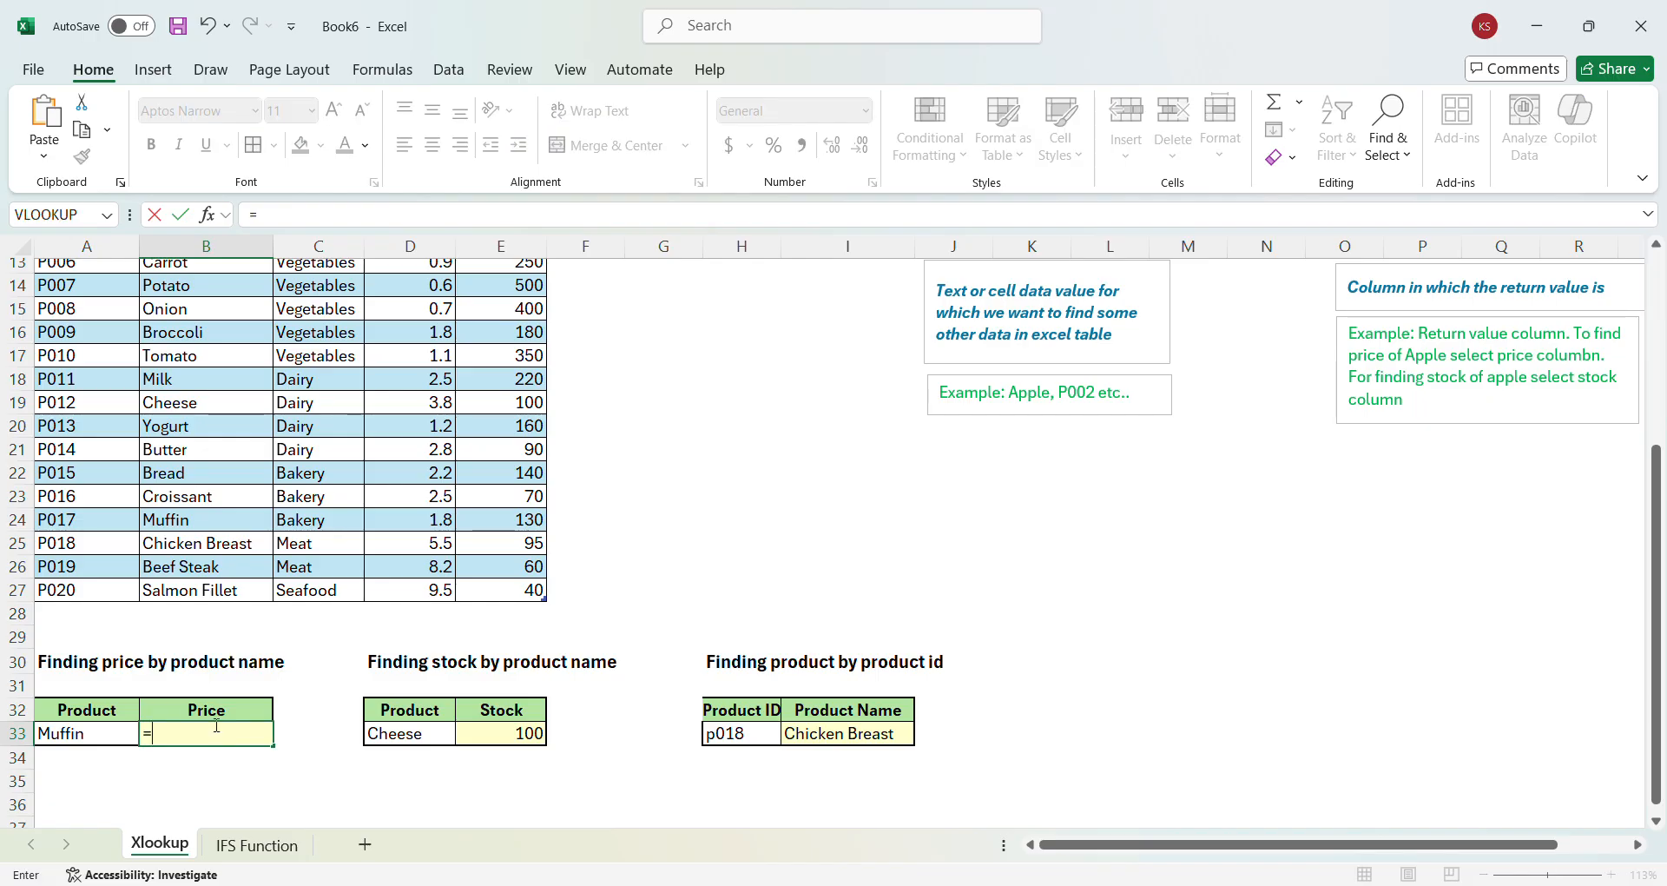
{"action": "type", "text": "xlookup"}
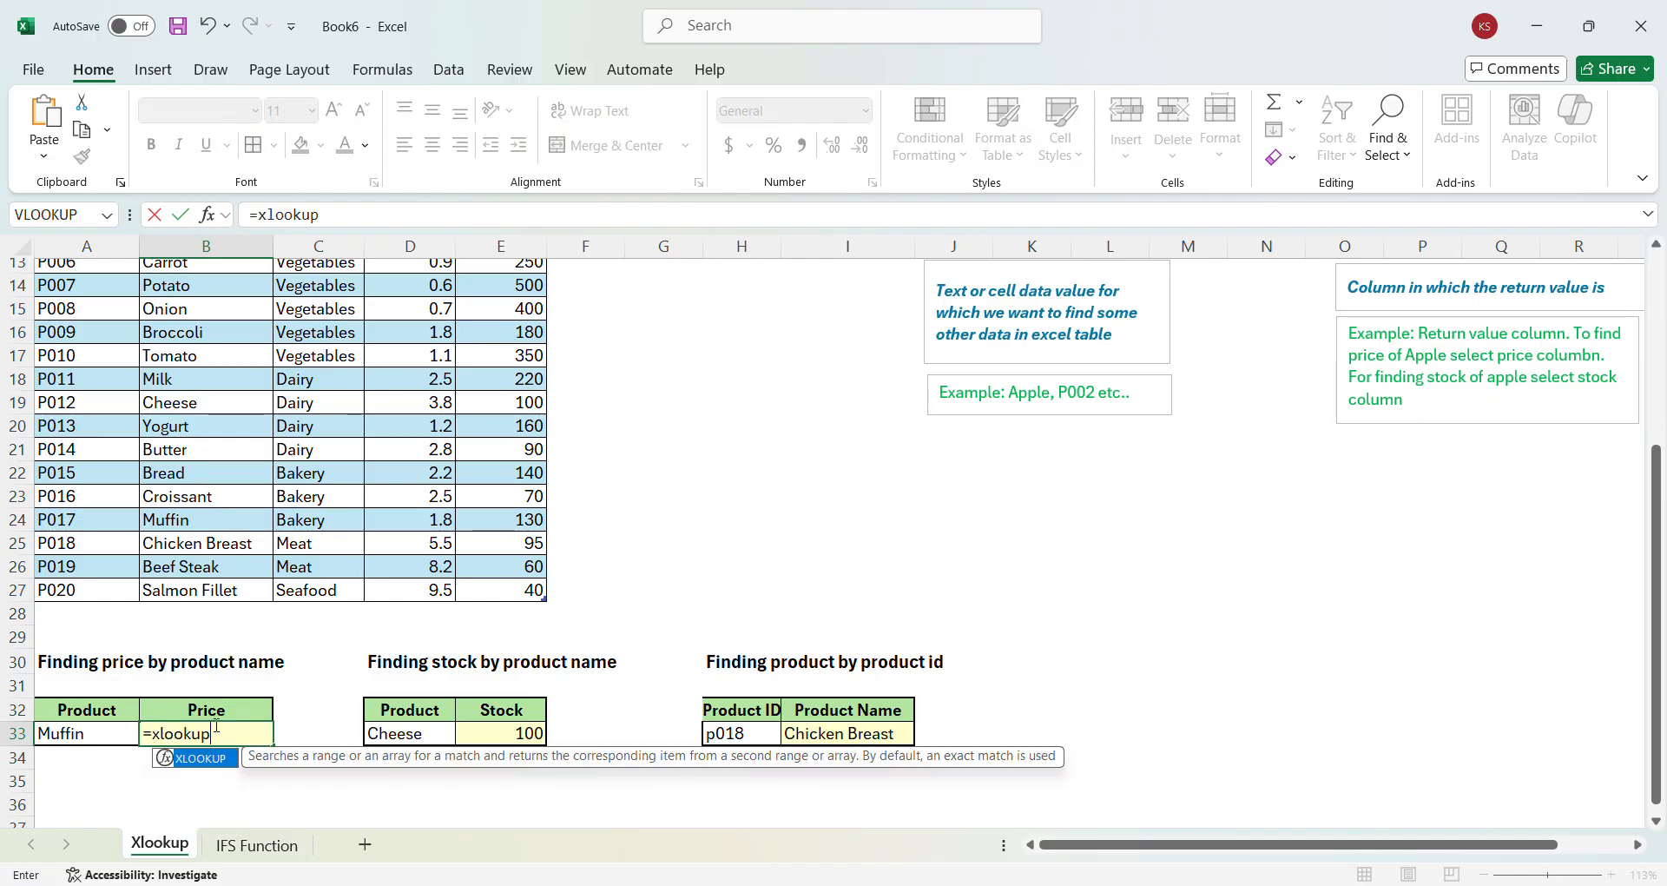
{"action": "type", "text": "("}
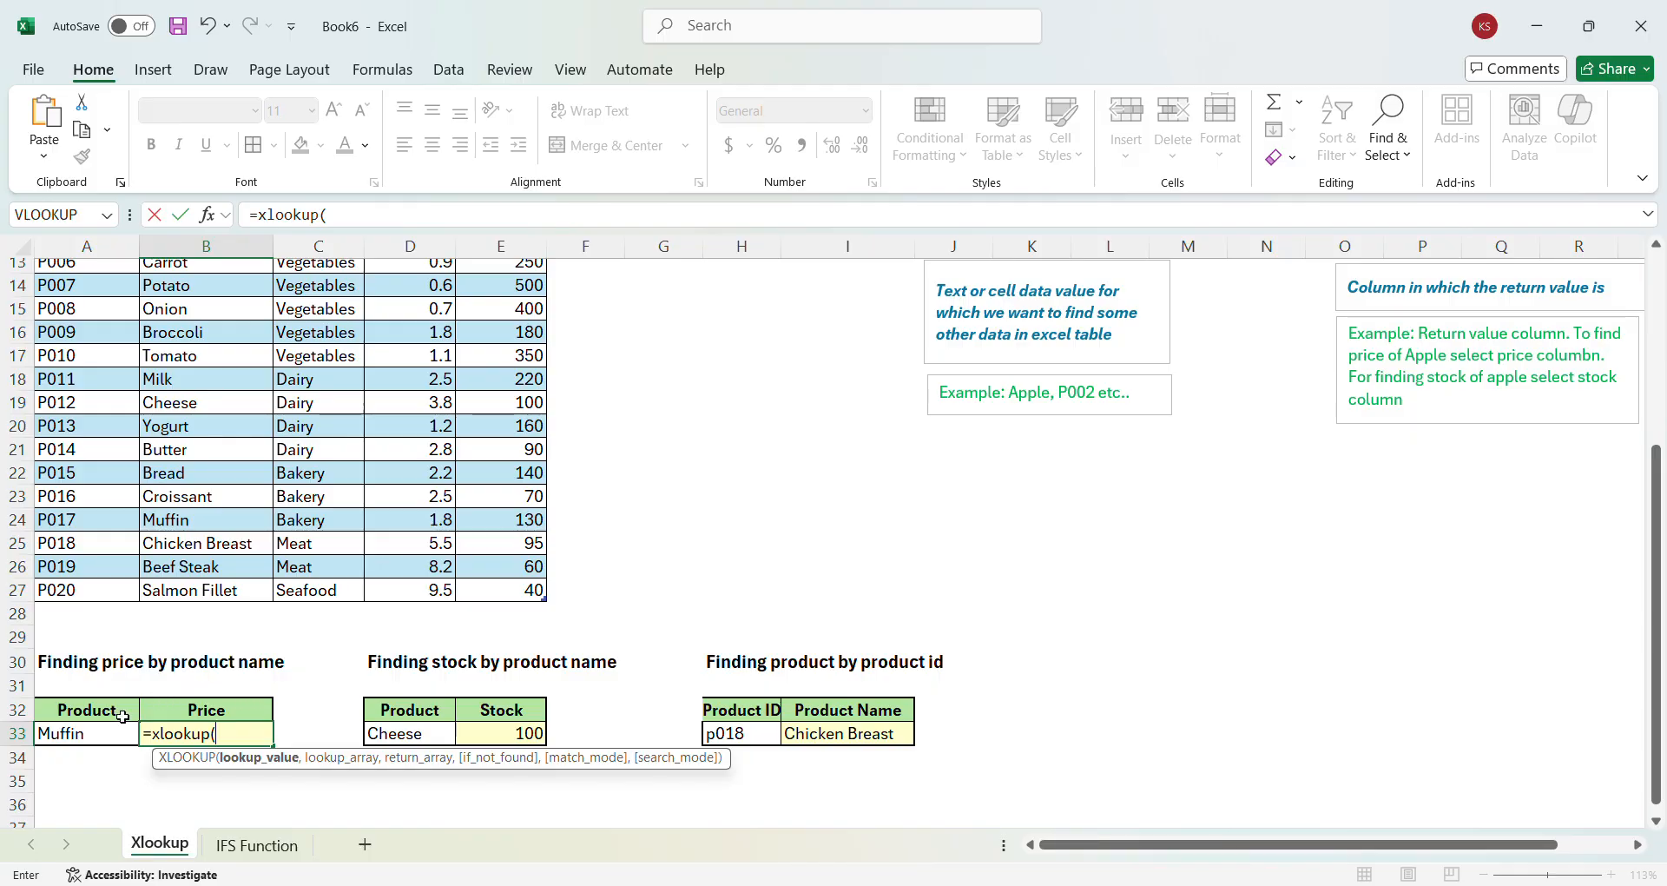
{"action": "left_click", "coordinate": [102, 730]}
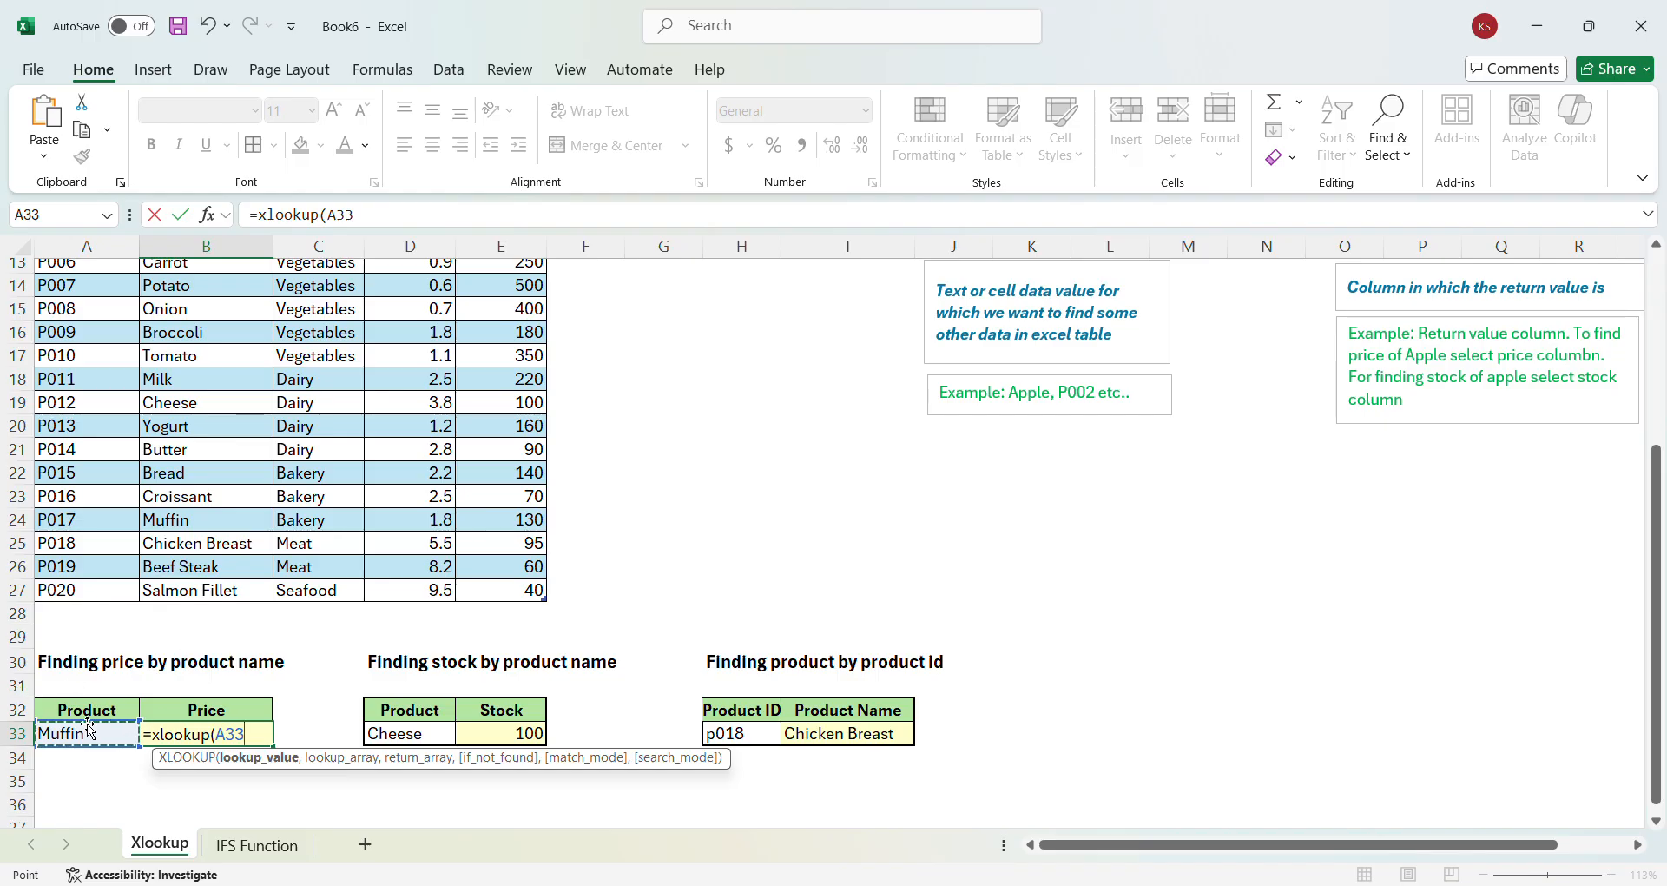
{"action": "type", "text": ","}
Complete the B33 formula with Table1[Product Name] as the lookup array and Table1[Price ($)] as the return array
{"action": "scroll", "coordinate": [290, 583], "scroll_direction": "up", "scroll_amount": 3}
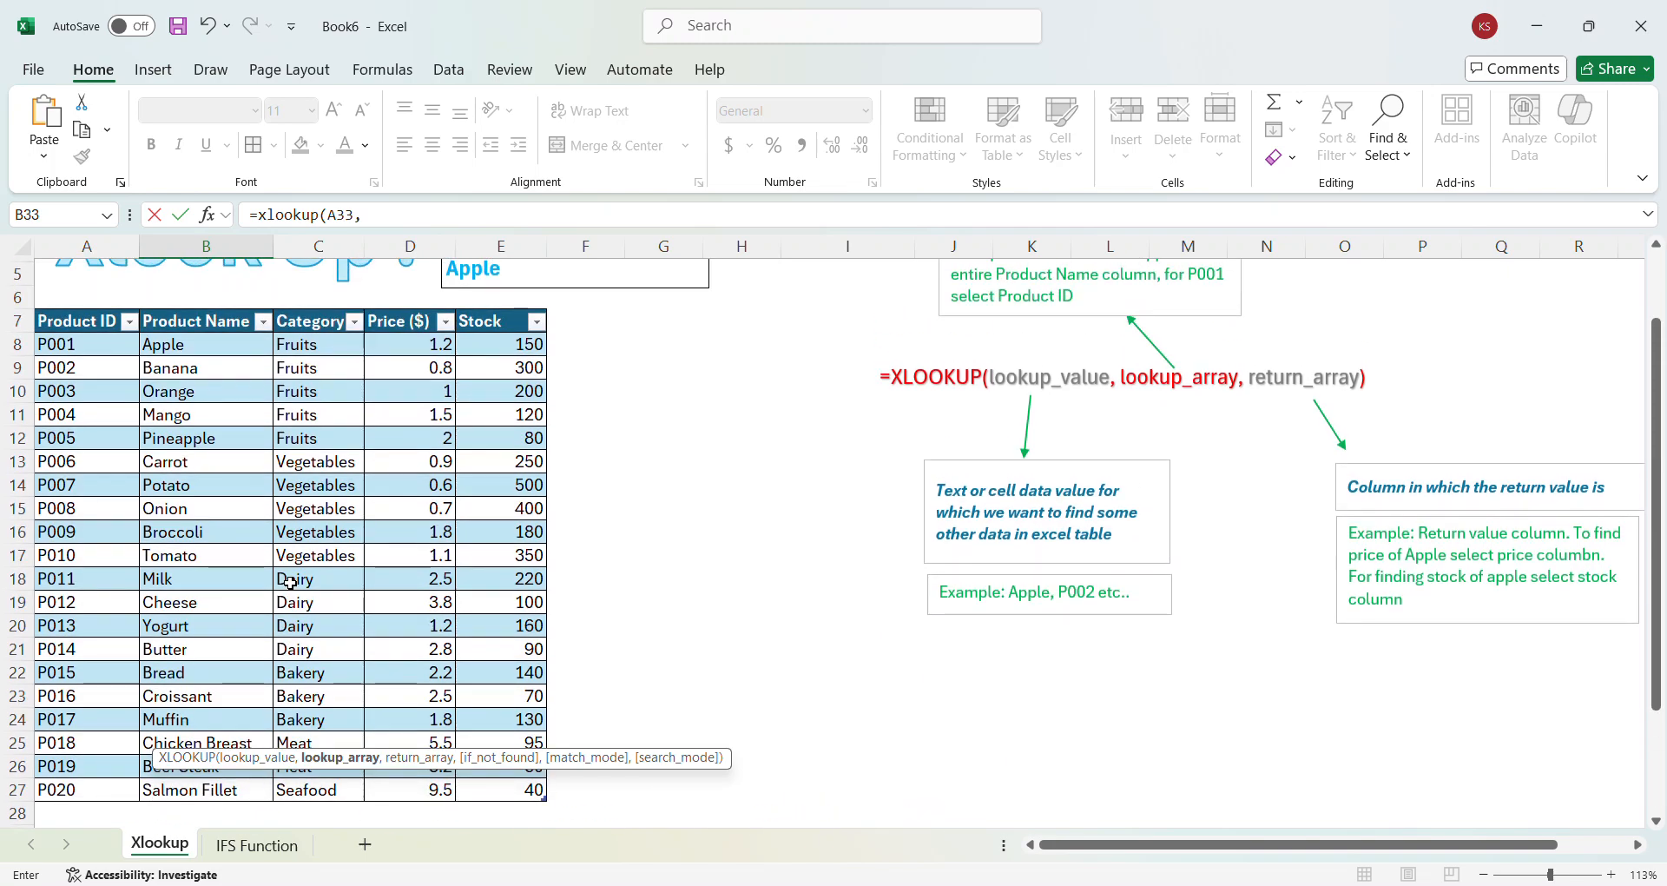
{"action": "left_click", "coordinate": [229, 340]}
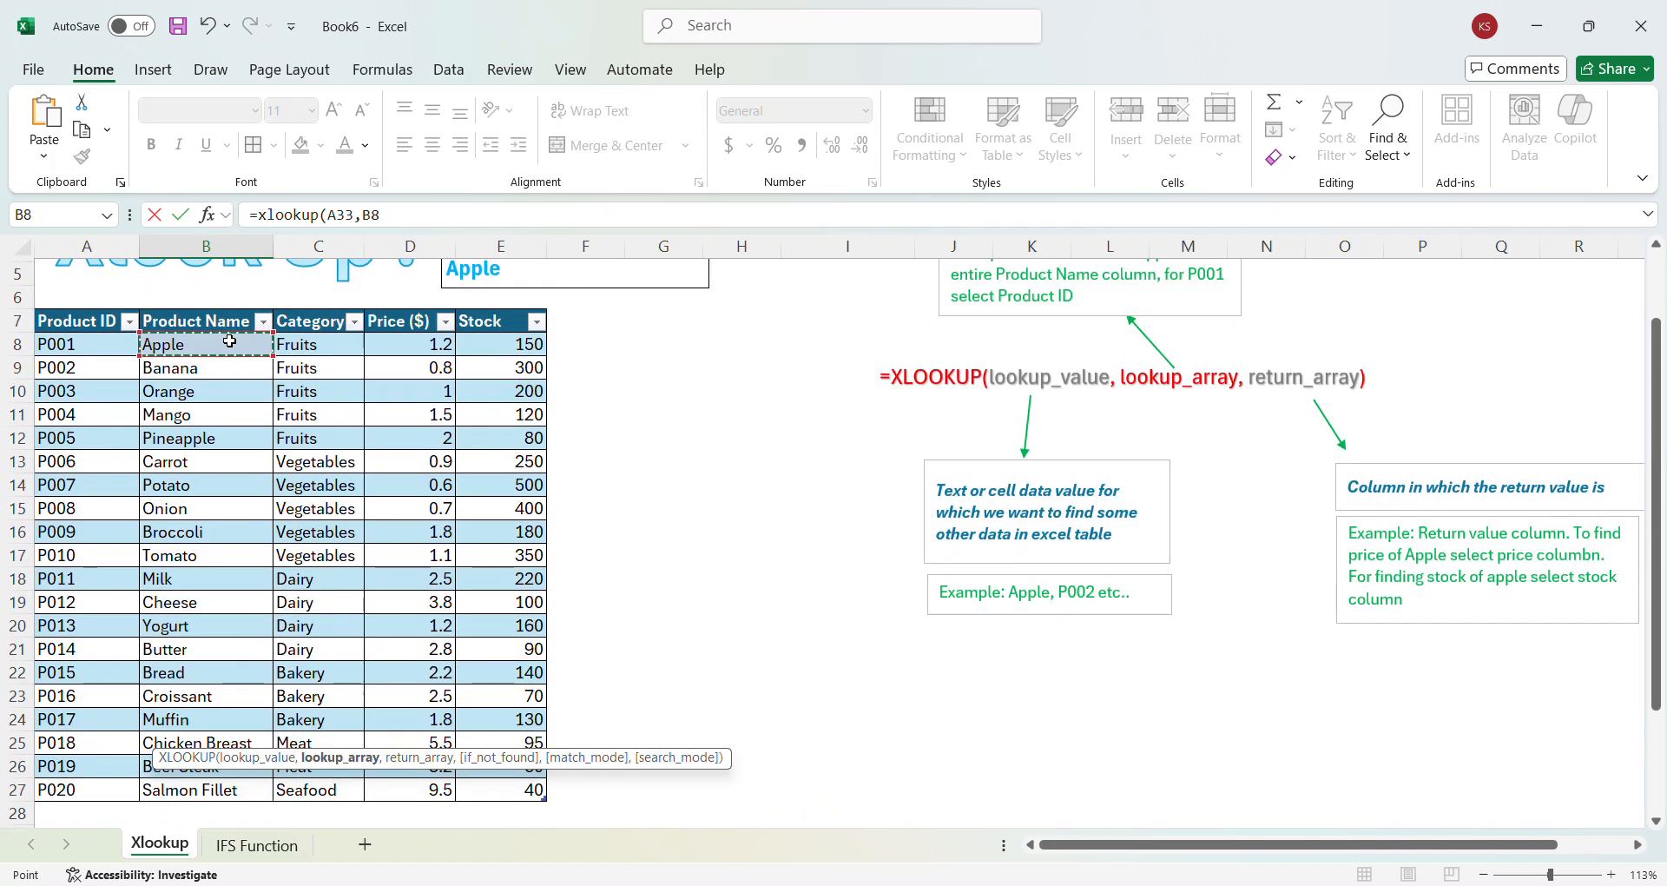
{"action": "left_click_drag", "start_coordinate": [229, 340], "coordinate": [212, 792]}
{"action": "type", "text": ","}
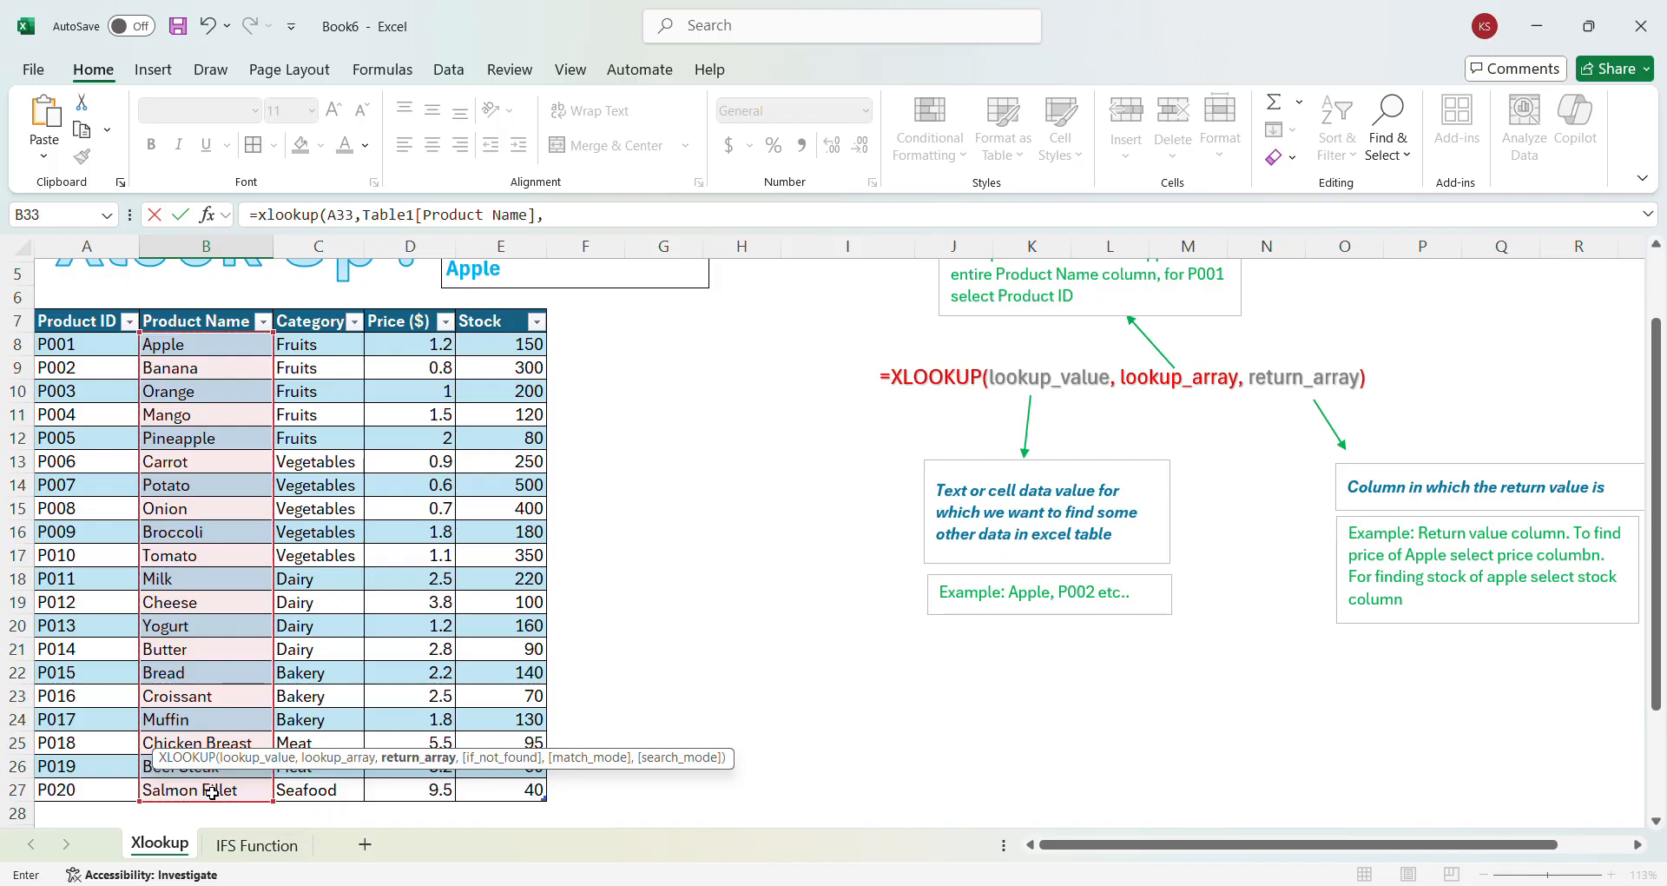
{"action": "scroll", "coordinate": [212, 792], "scroll_direction": "down", "scroll_amount": 2}
{"action": "scroll", "coordinate": [211, 793], "scroll_direction": "up", "scroll_amount": 3}
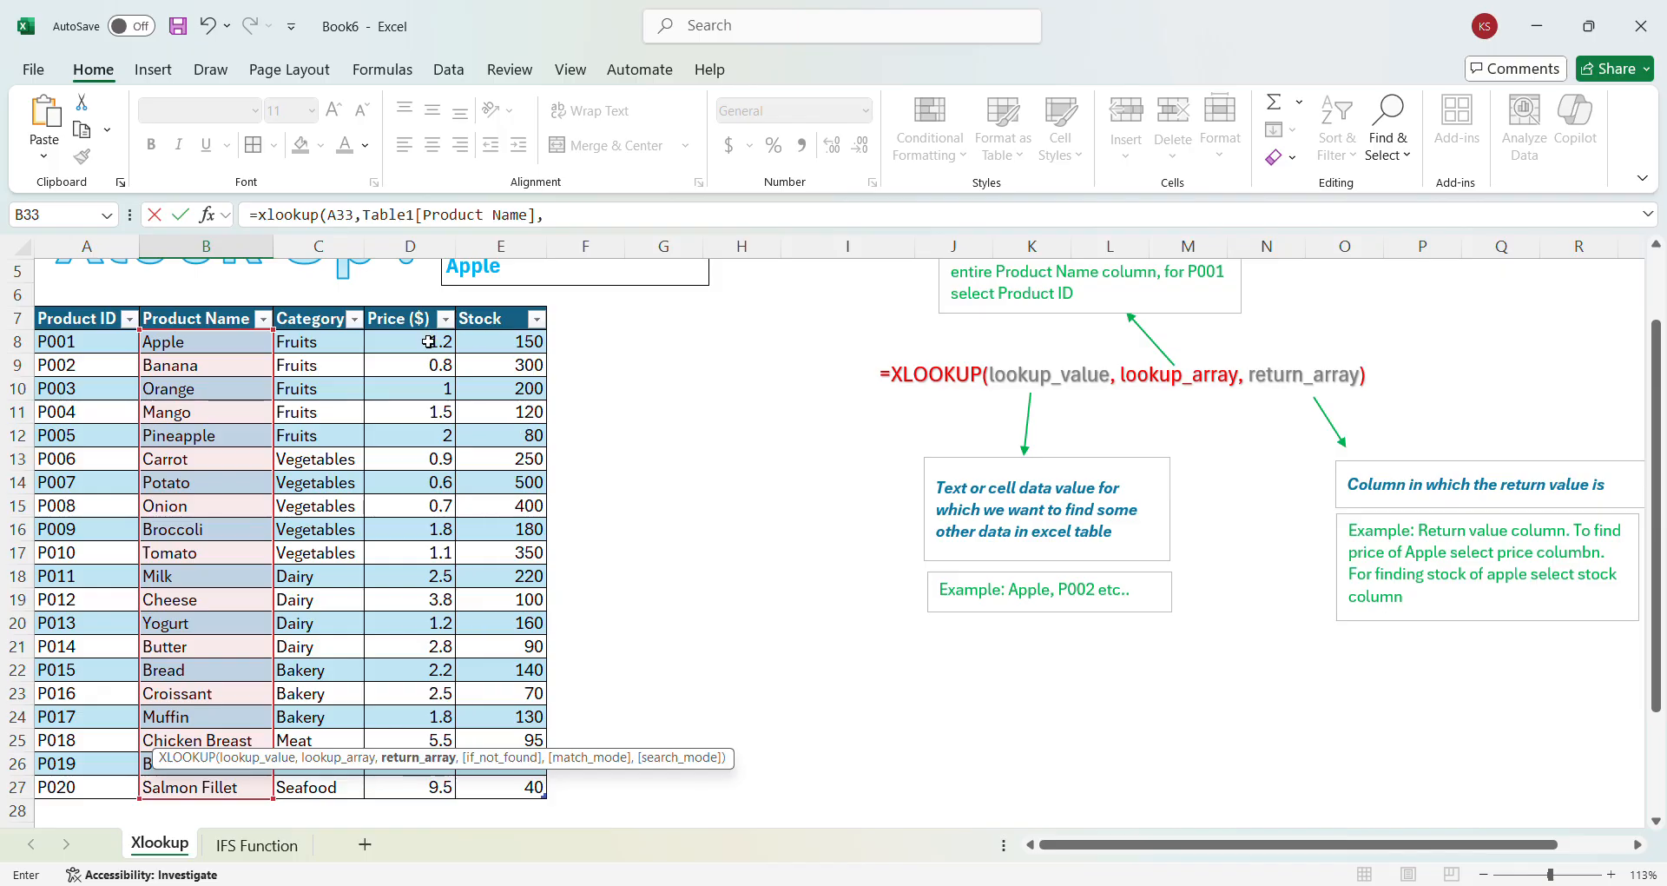
{"action": "left_click_drag", "start_coordinate": [429, 341], "coordinate": [444, 791]}
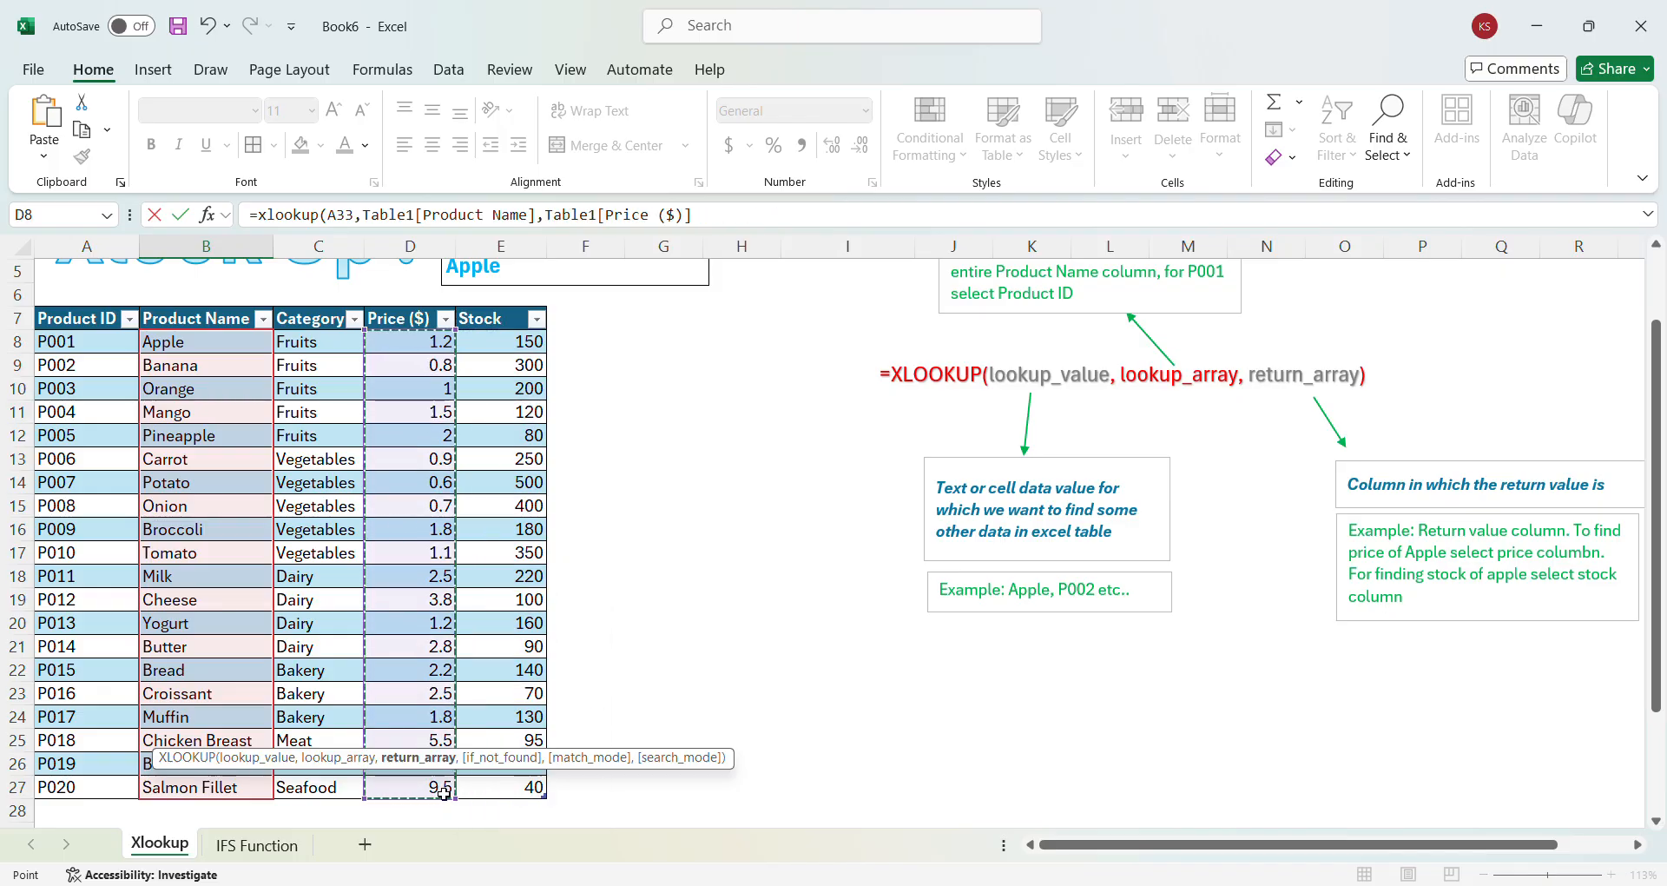
{"action": "key", "text": "Return"}
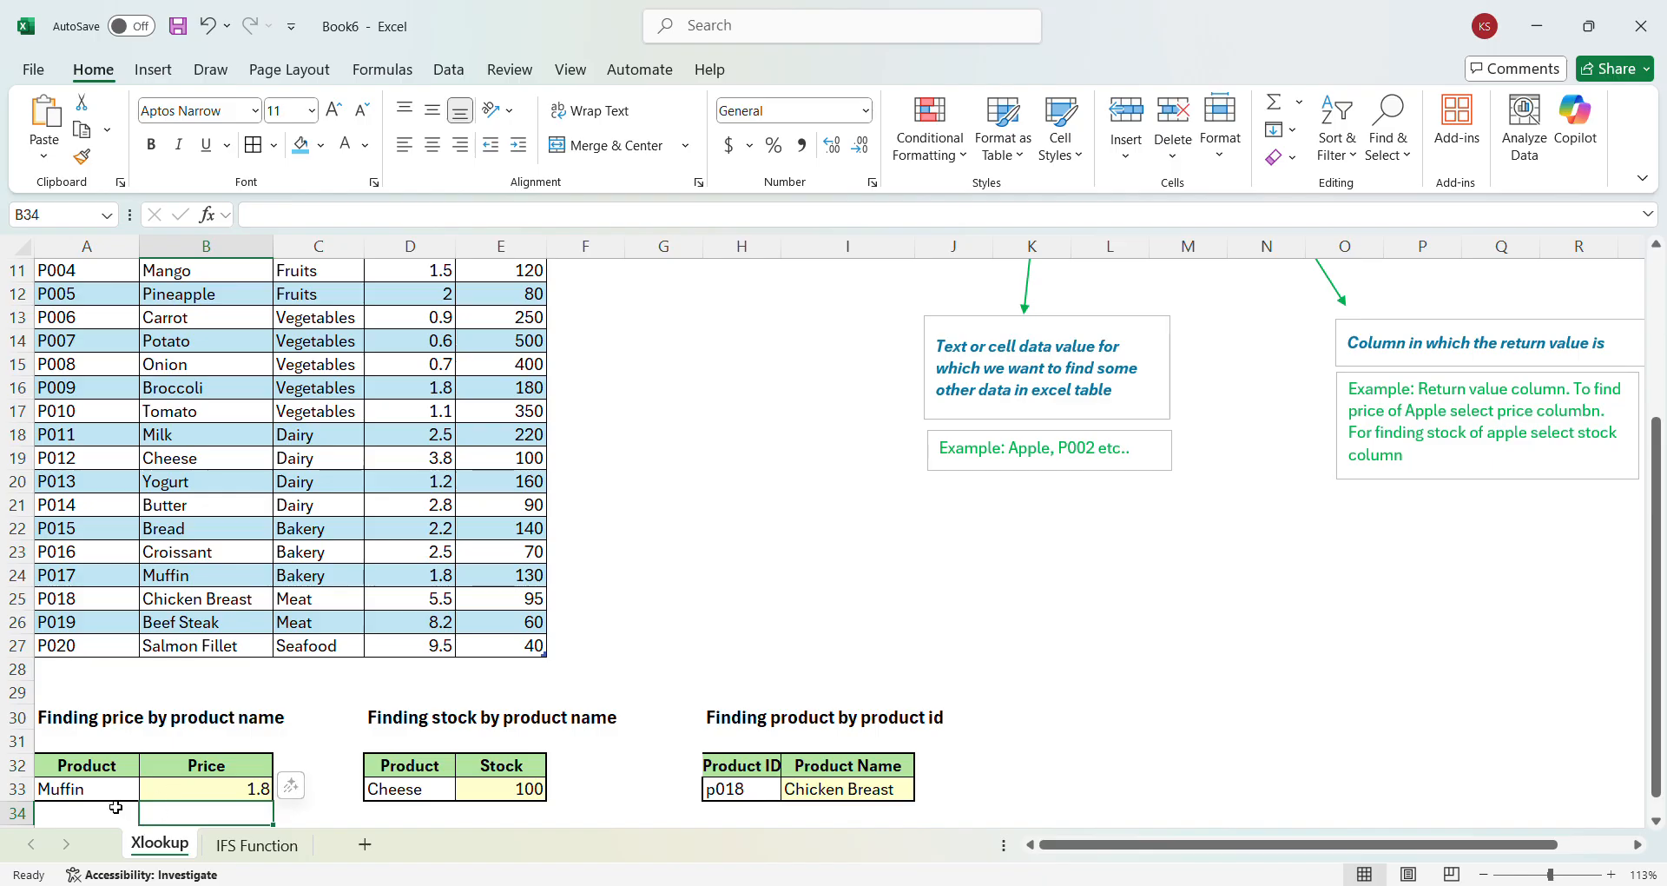
Test the rebuilt price lookup by entering beef steak in product cell A33
{"action": "left_click", "coordinate": [111, 795]}
{"action": "type", "text": "b"}
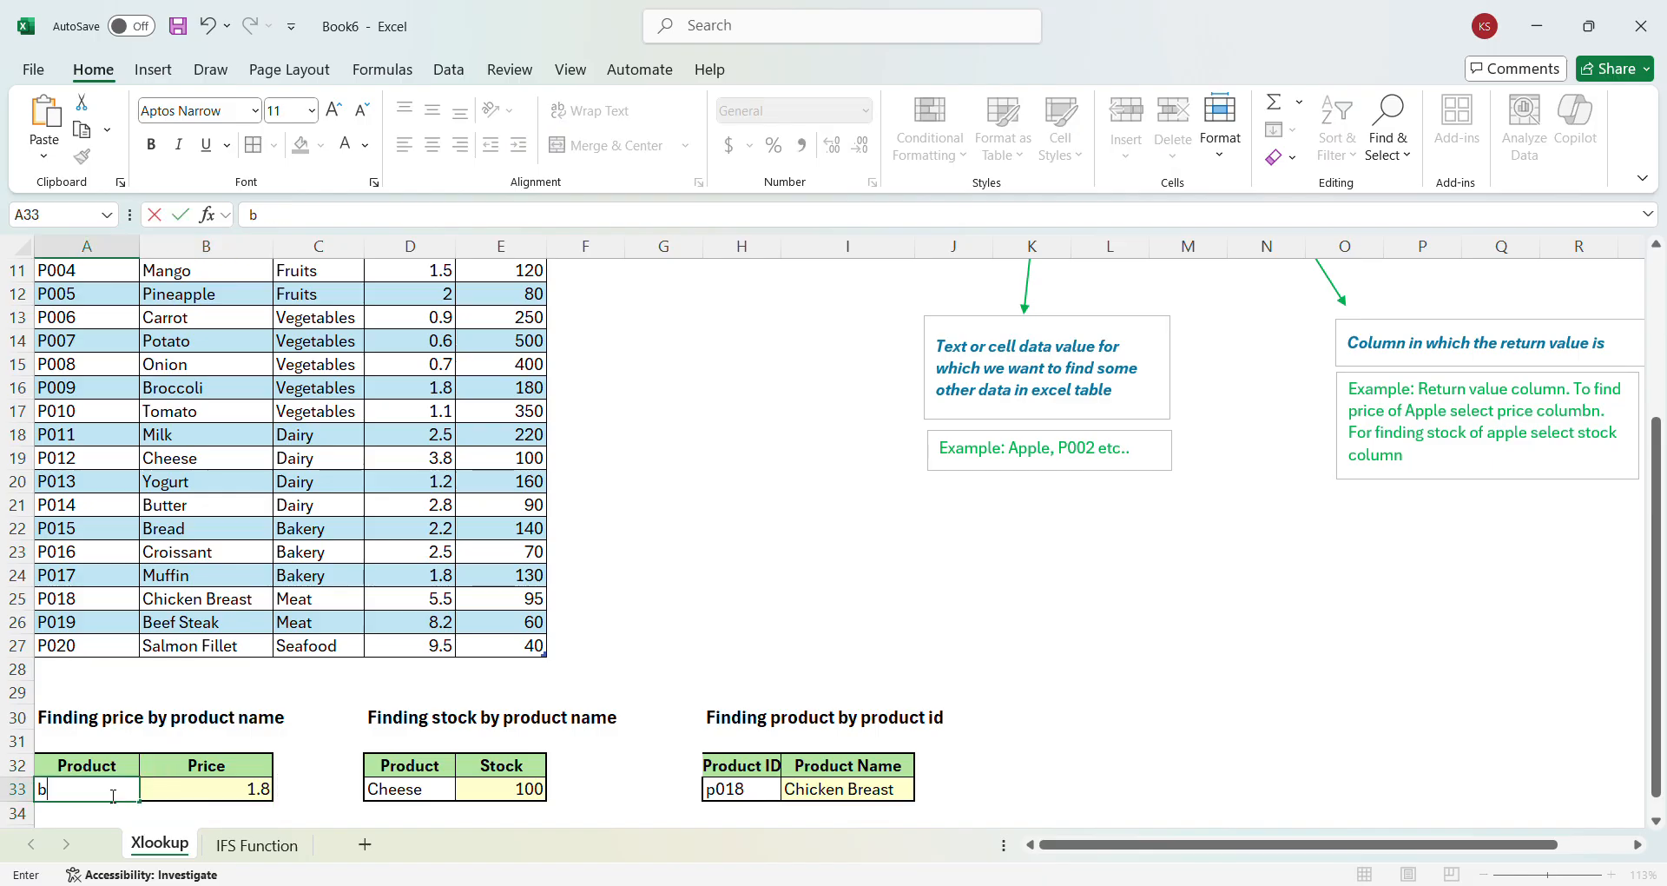
{"action": "key", "text": "BackSpace"}
{"action": "key", "text": "BackSpace"}
{"action": "type", "text": "f steak"}
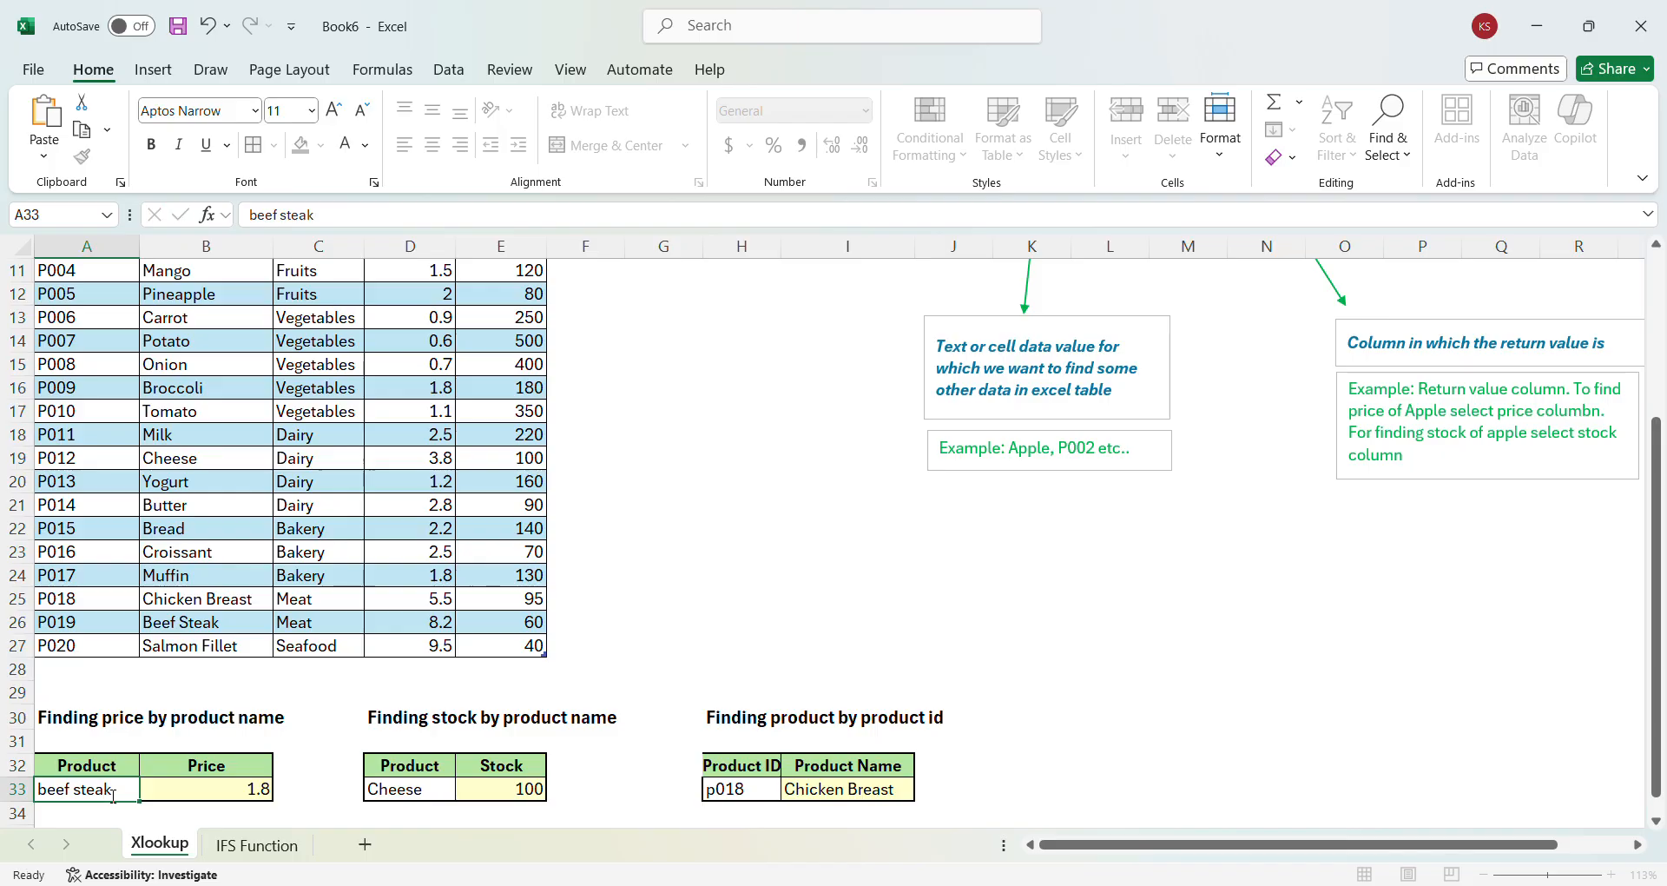
{"action": "key", "text": "Return"}
{"action": "scroll", "coordinate": [342, 767], "scroll_direction": "down", "scroll_amount": 2}
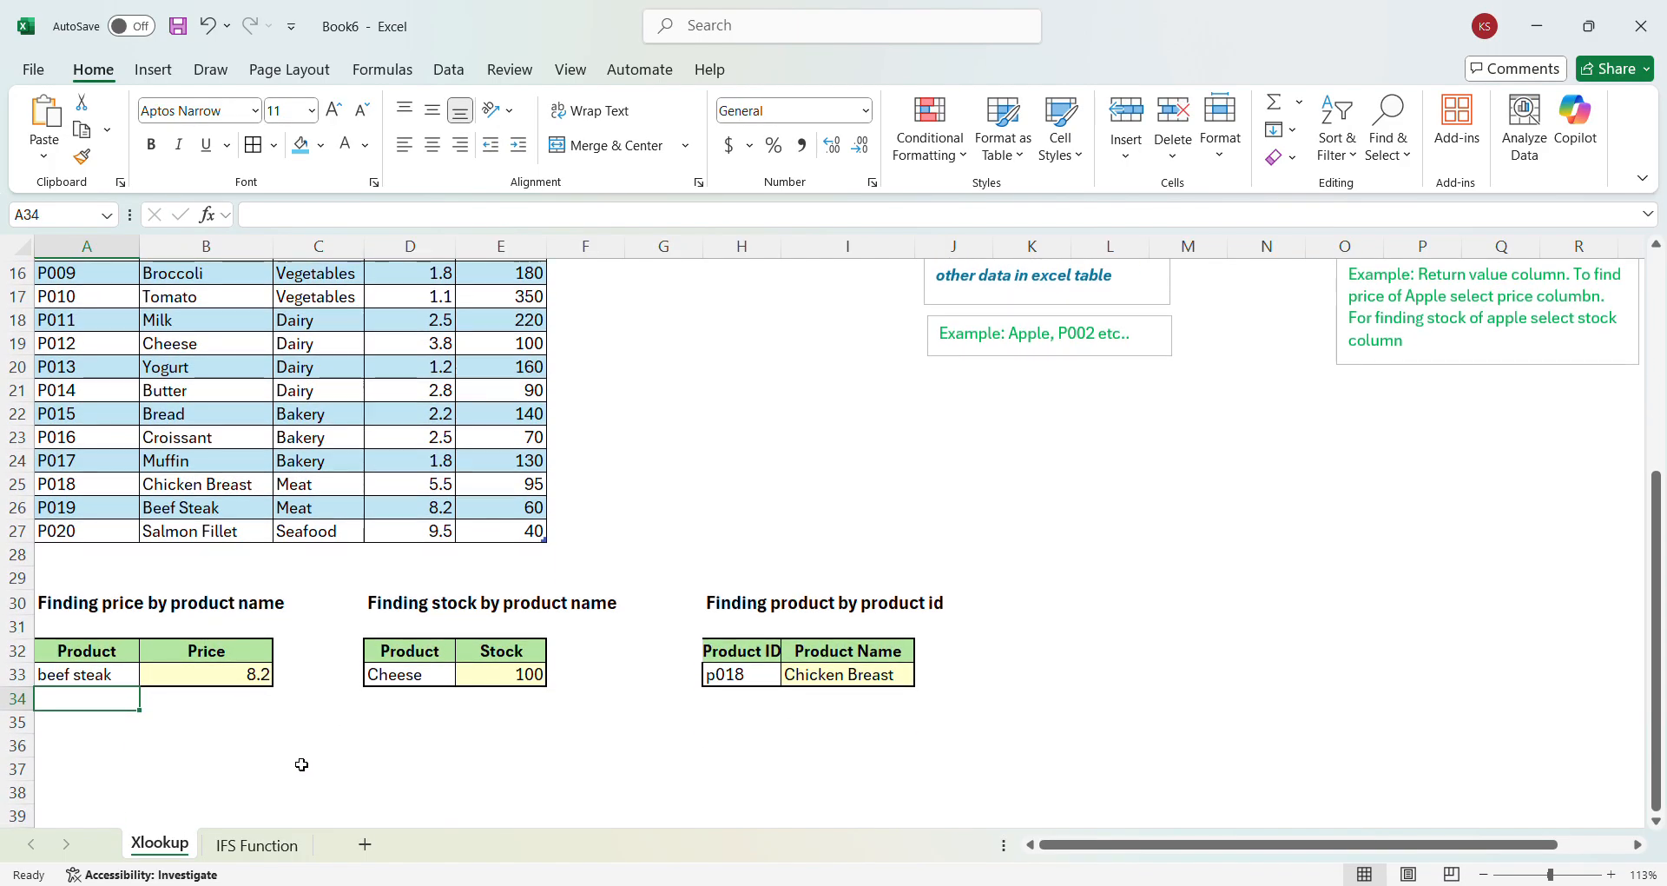
Clear the product name from cell A33
{"action": "left_click", "coordinate": [82, 667]}
{"action": "key", "text": "Delete"}
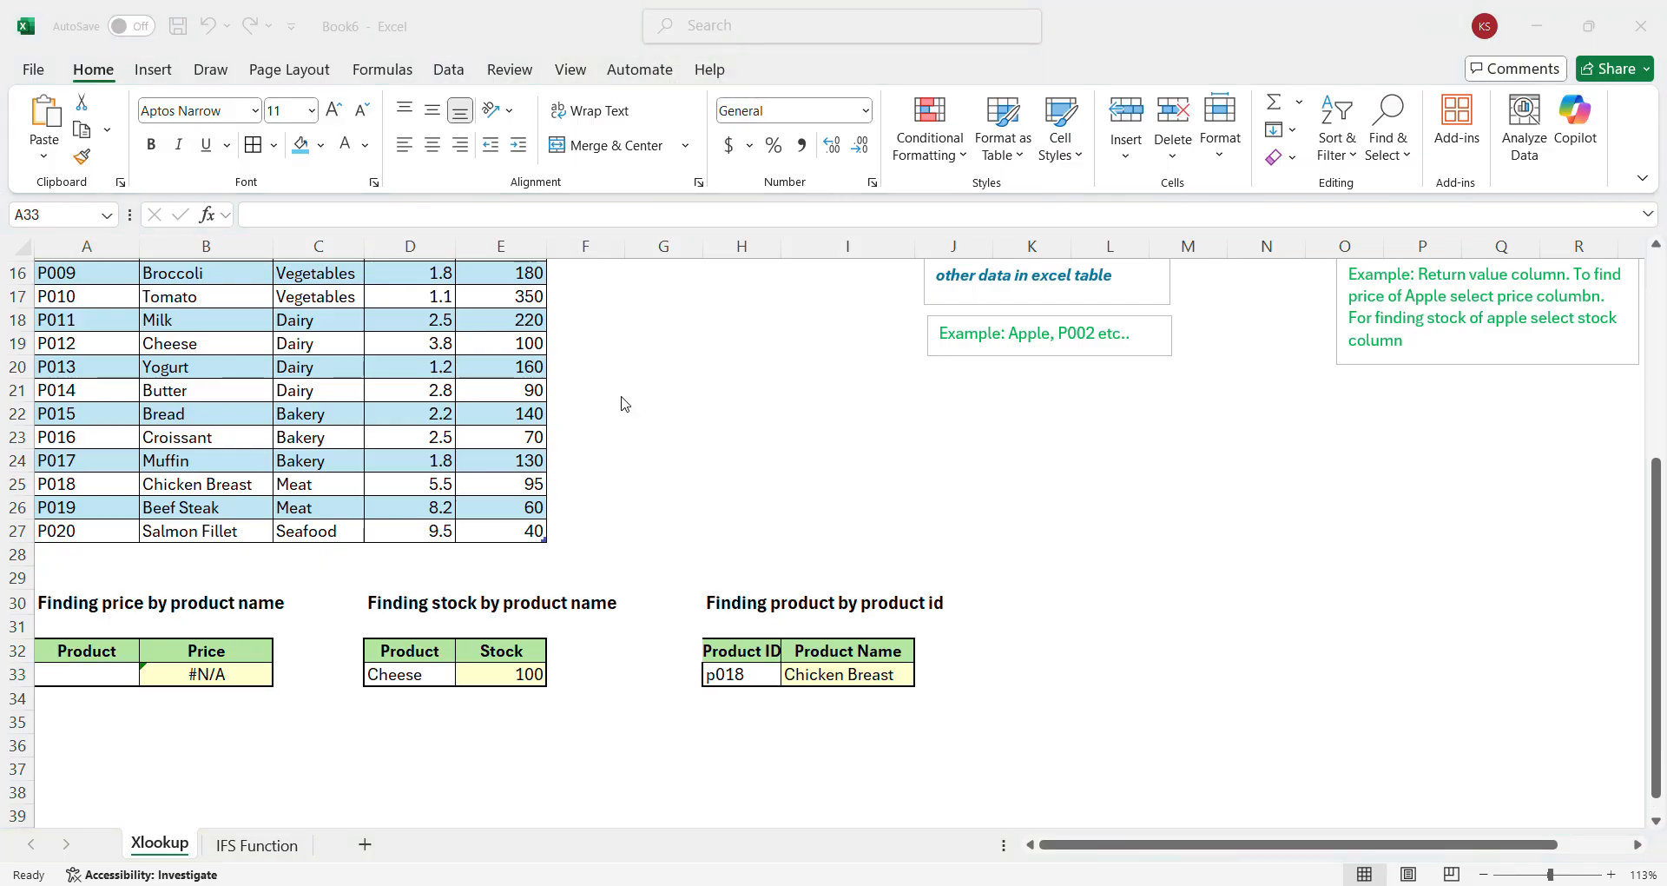
{"action": "scroll", "coordinate": [612, 487], "scroll_direction": "up", "scroll_amount": 1}
{"action": "scroll", "coordinate": [606, 582], "scroll_direction": "up", "scroll_amount": 2}
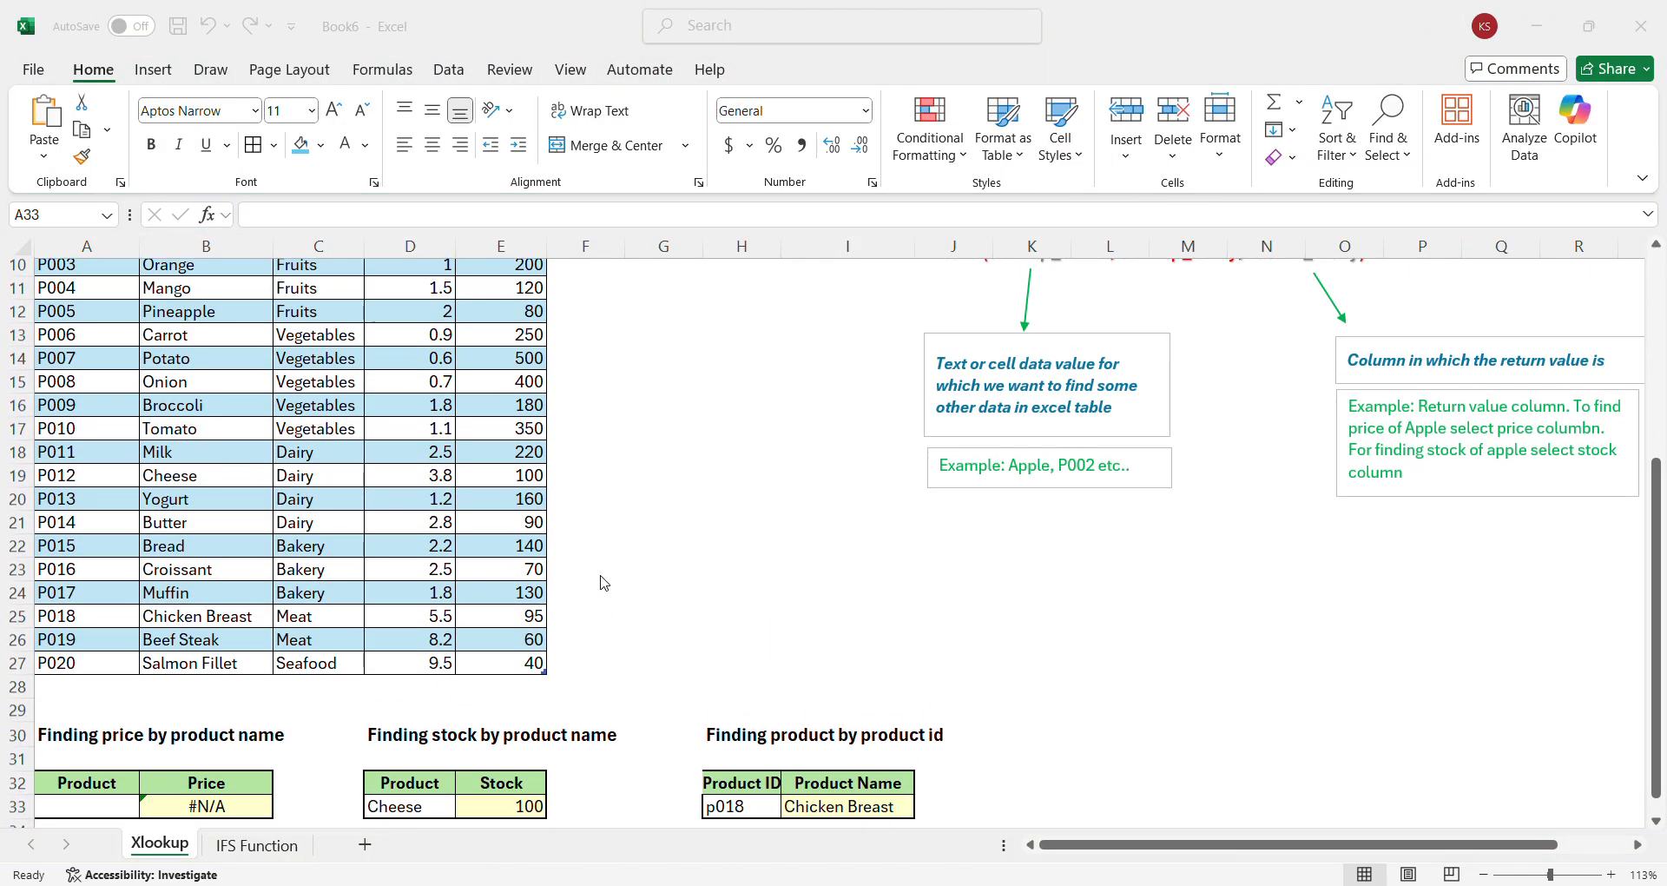
{"action": "scroll", "coordinate": [605, 582], "scroll_direction": "down", "scroll_amount": 1}
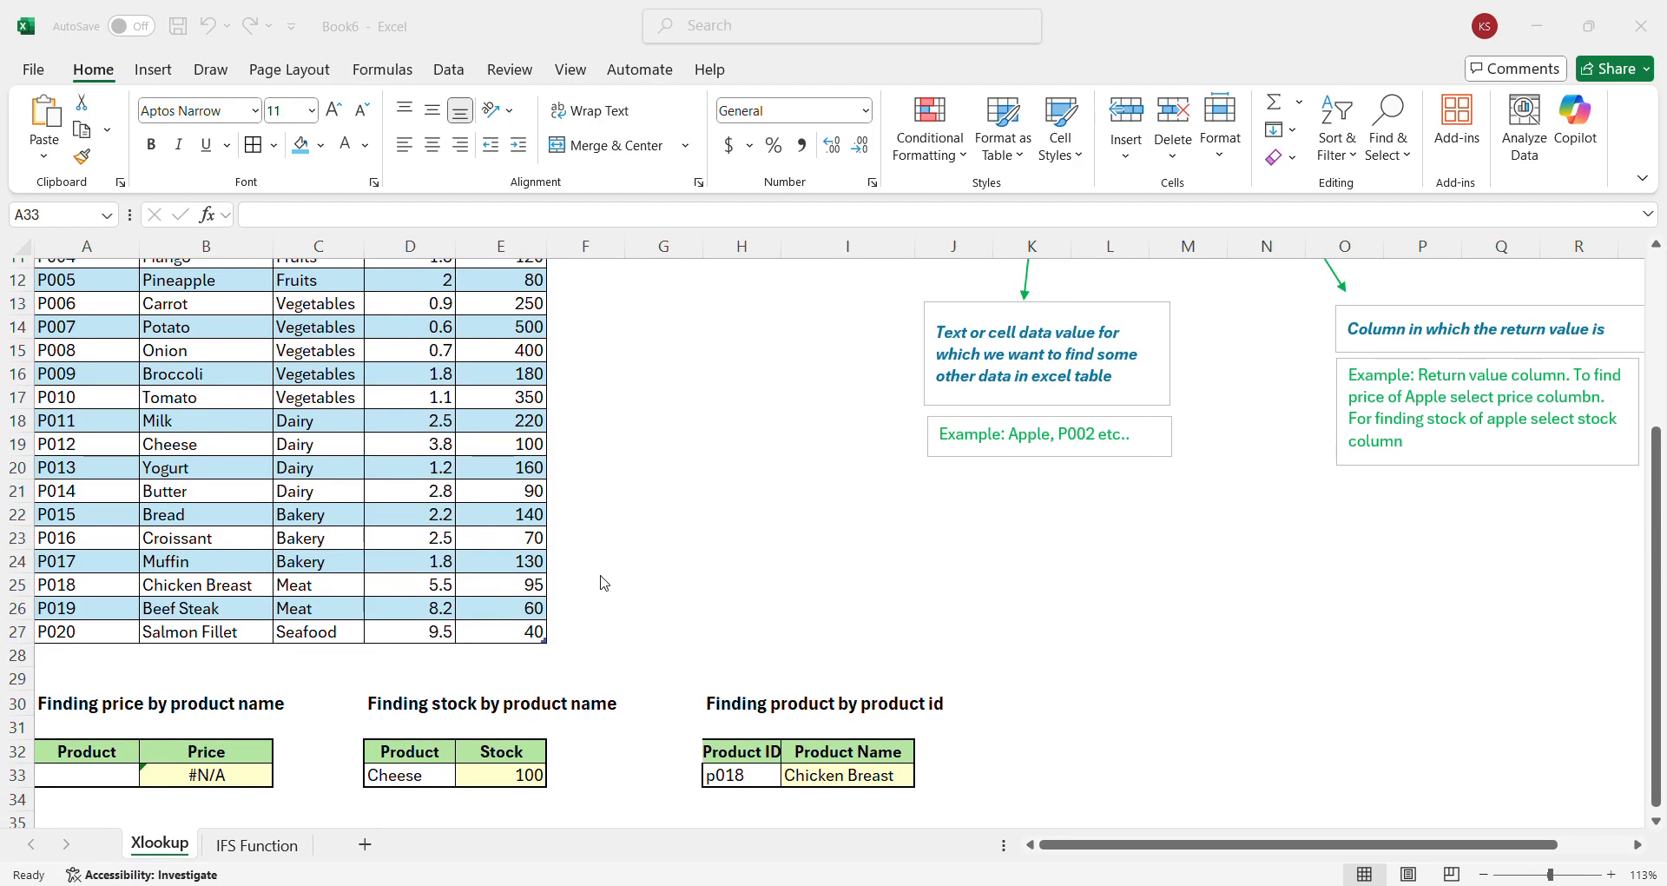
Start a Data Validation rule for A33 that allows values from a List
{"action": "left_click", "coordinate": [453, 67]}
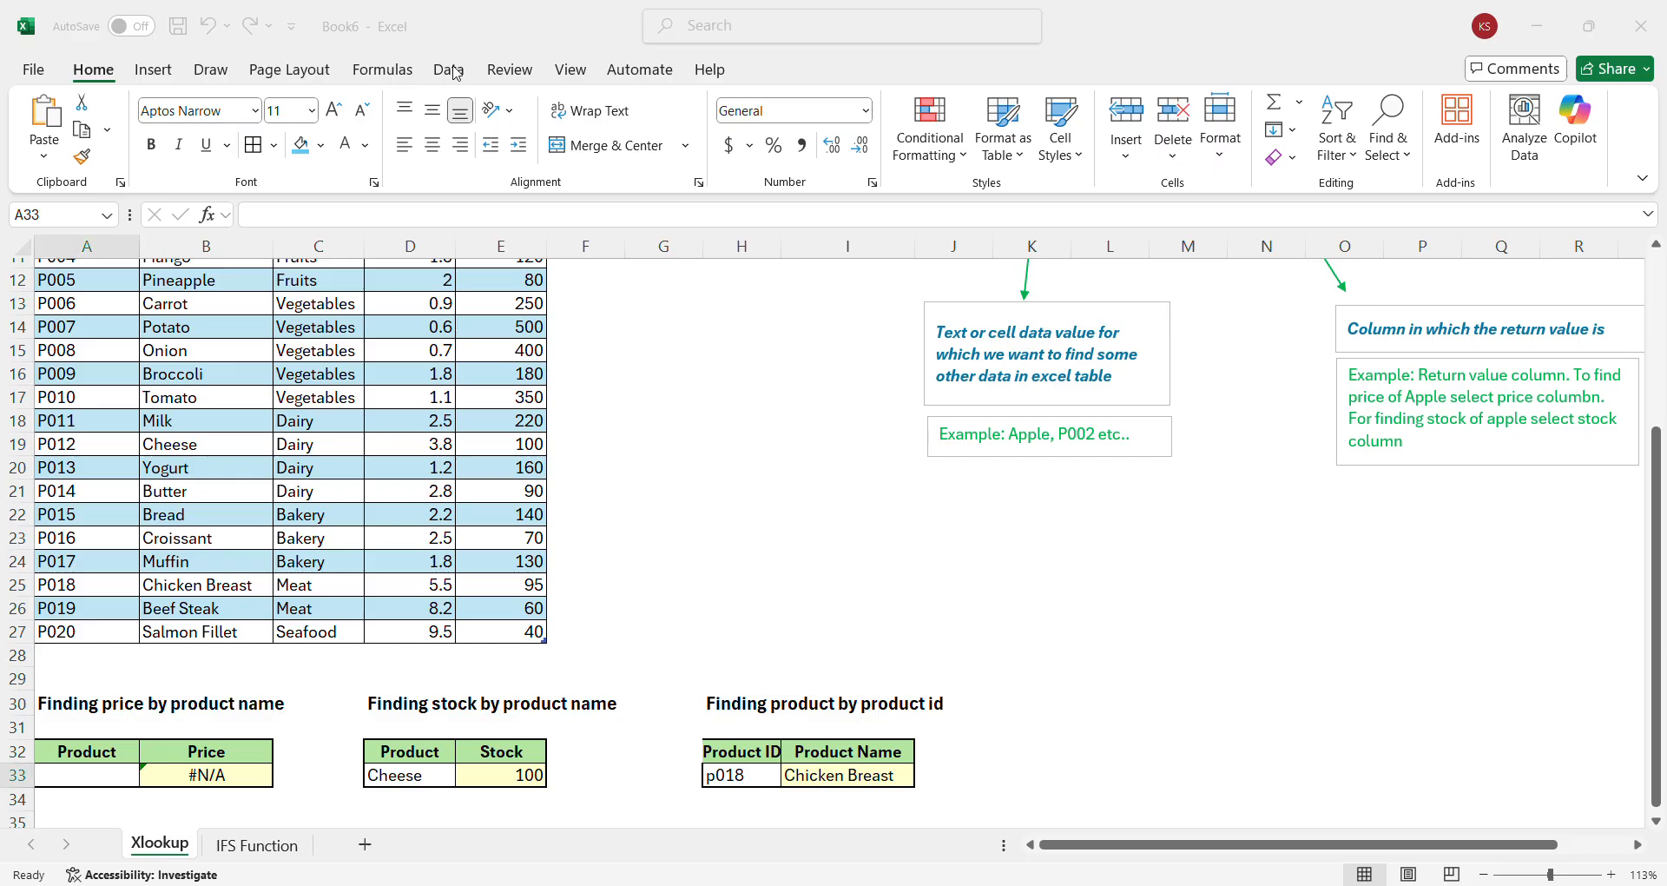
{"action": "left_click", "coordinate": [453, 69]}
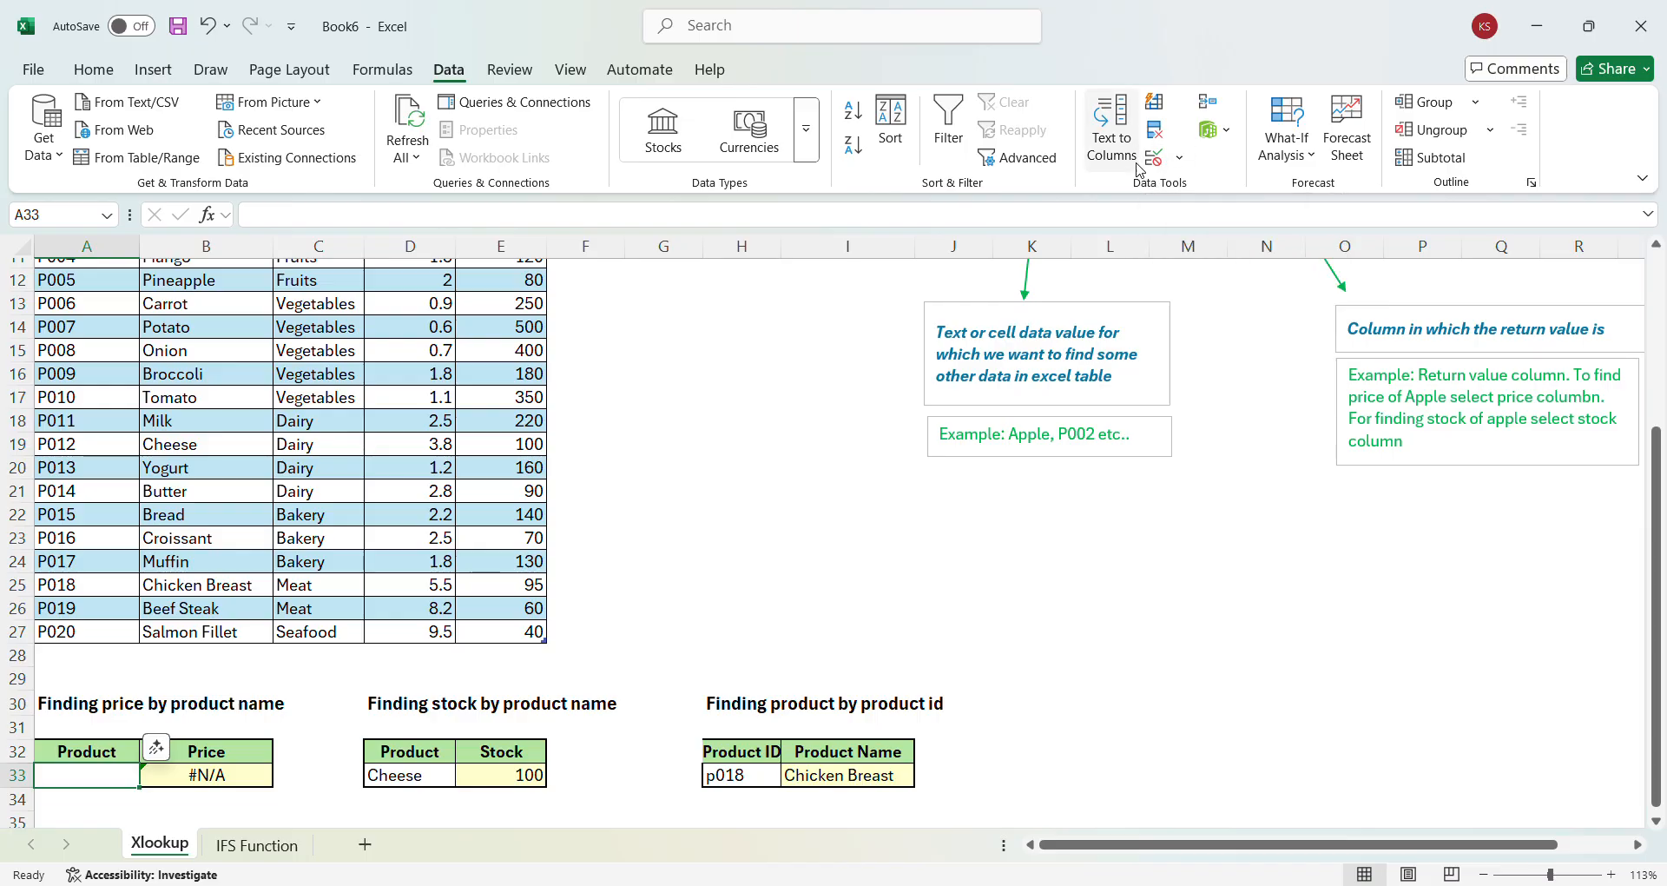
{"action": "left_click", "coordinate": [1181, 160]}
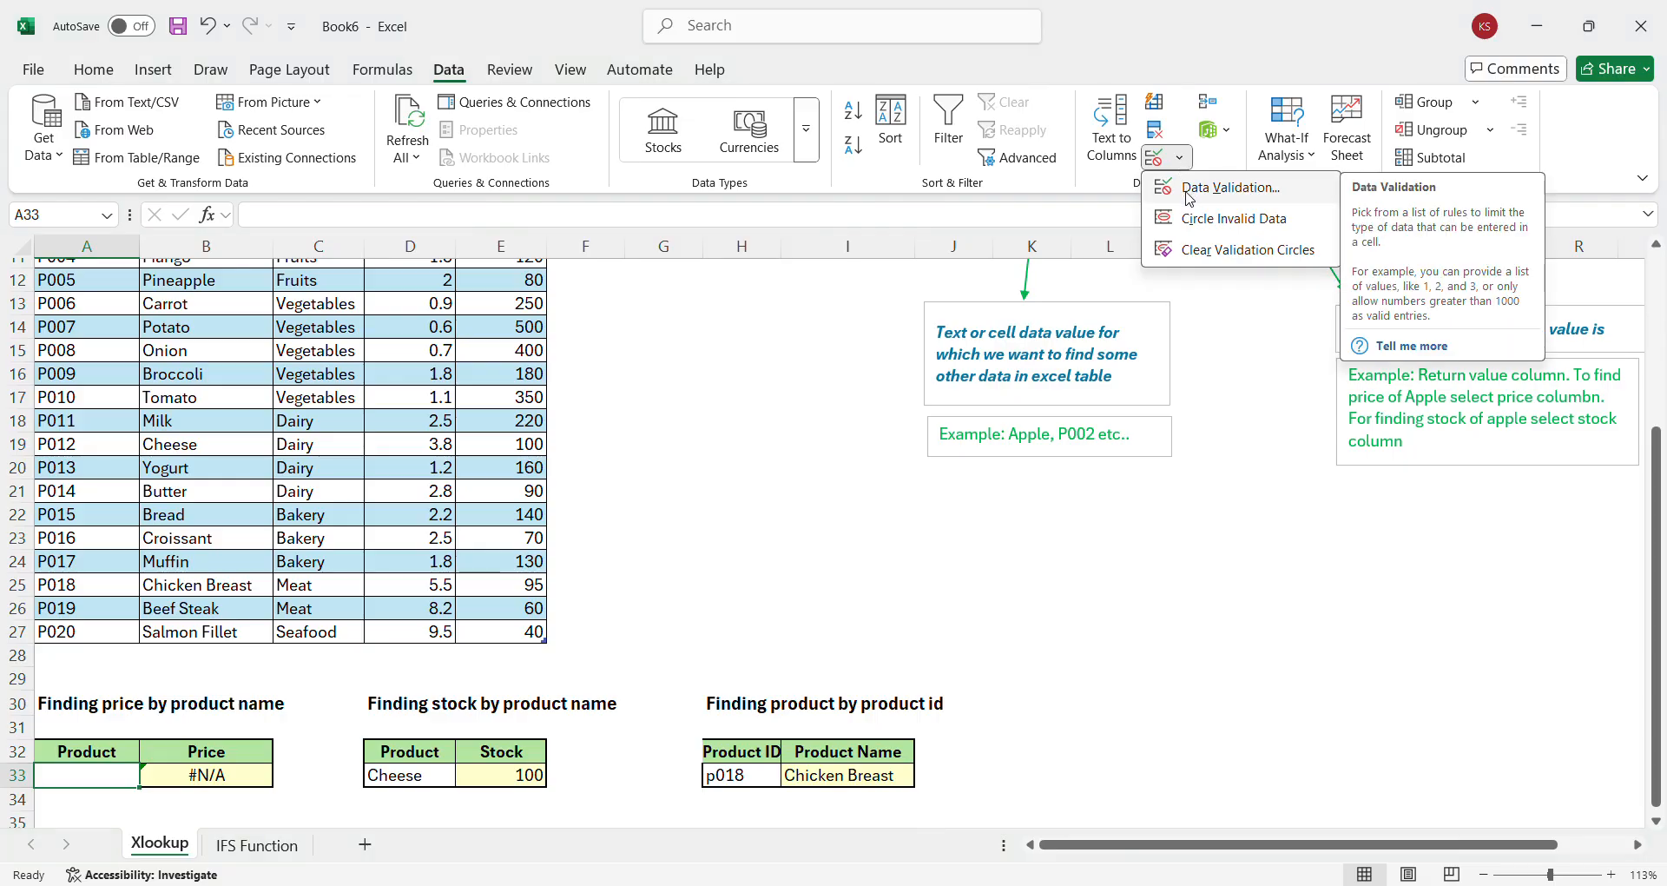
{"action": "left_click", "coordinate": [1189, 189]}
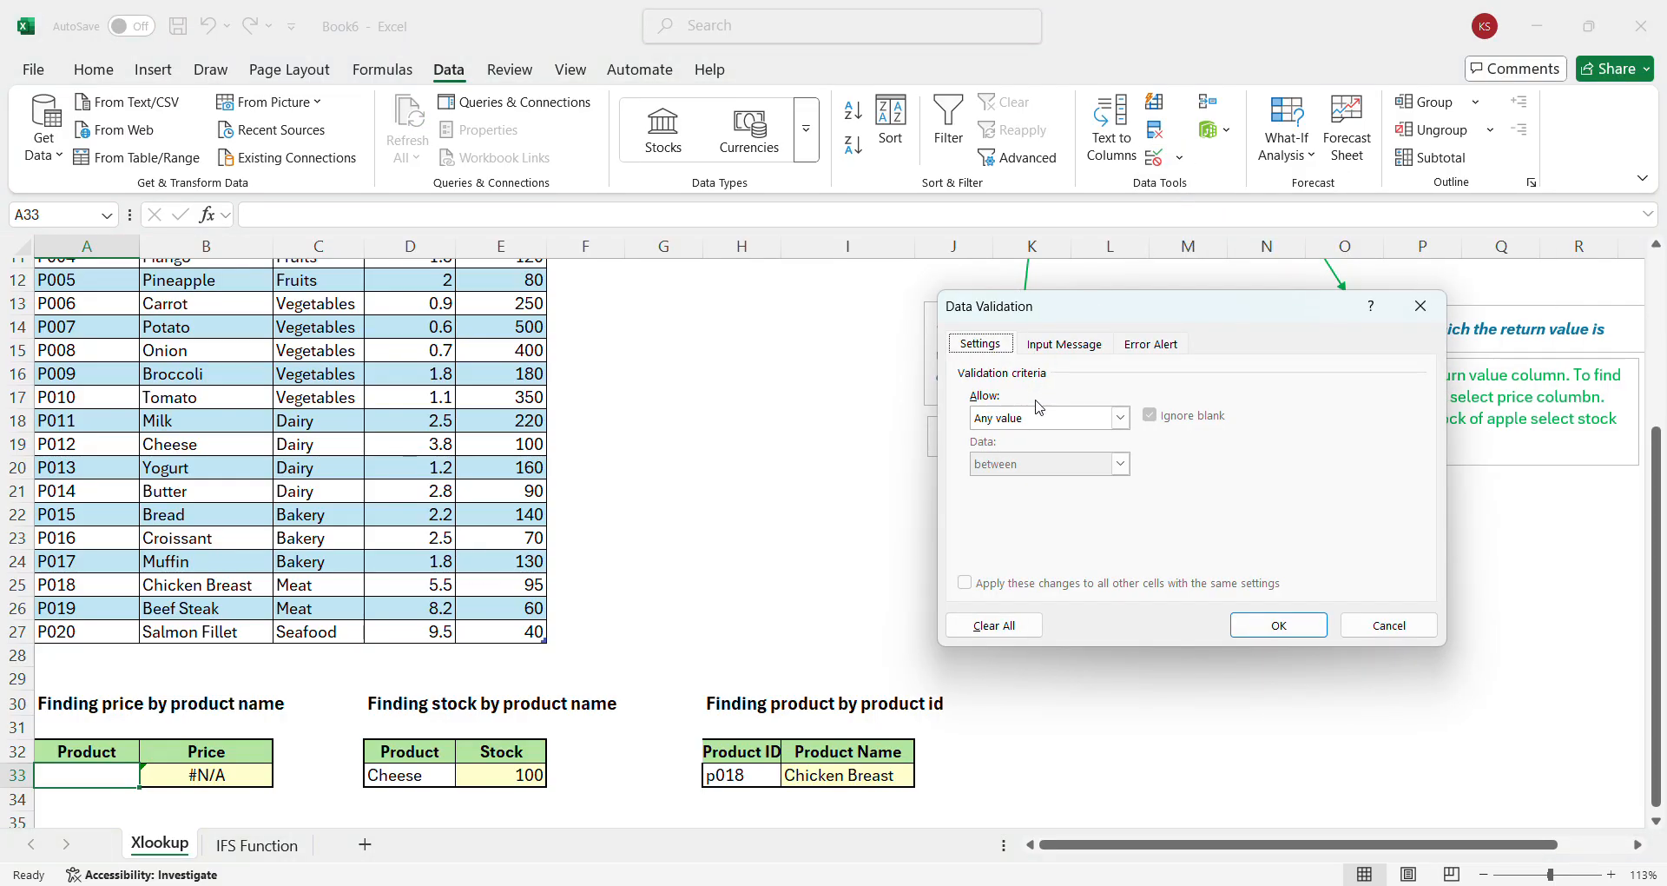
{"action": "left_click", "coordinate": [1119, 419]}
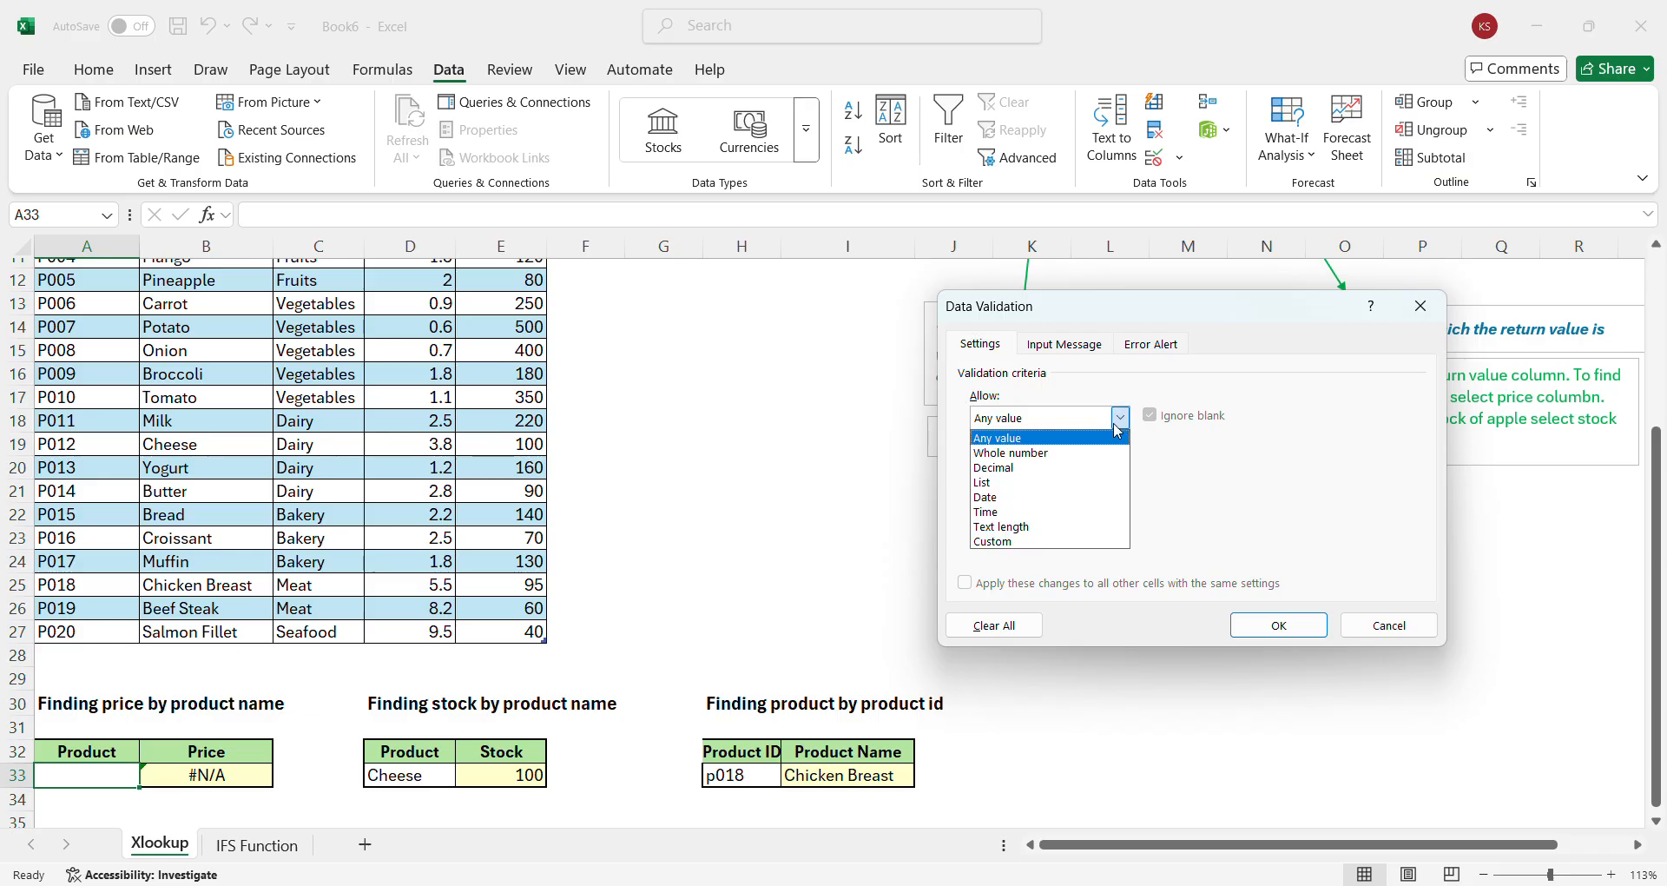
{"action": "left_click", "coordinate": [1033, 483]}
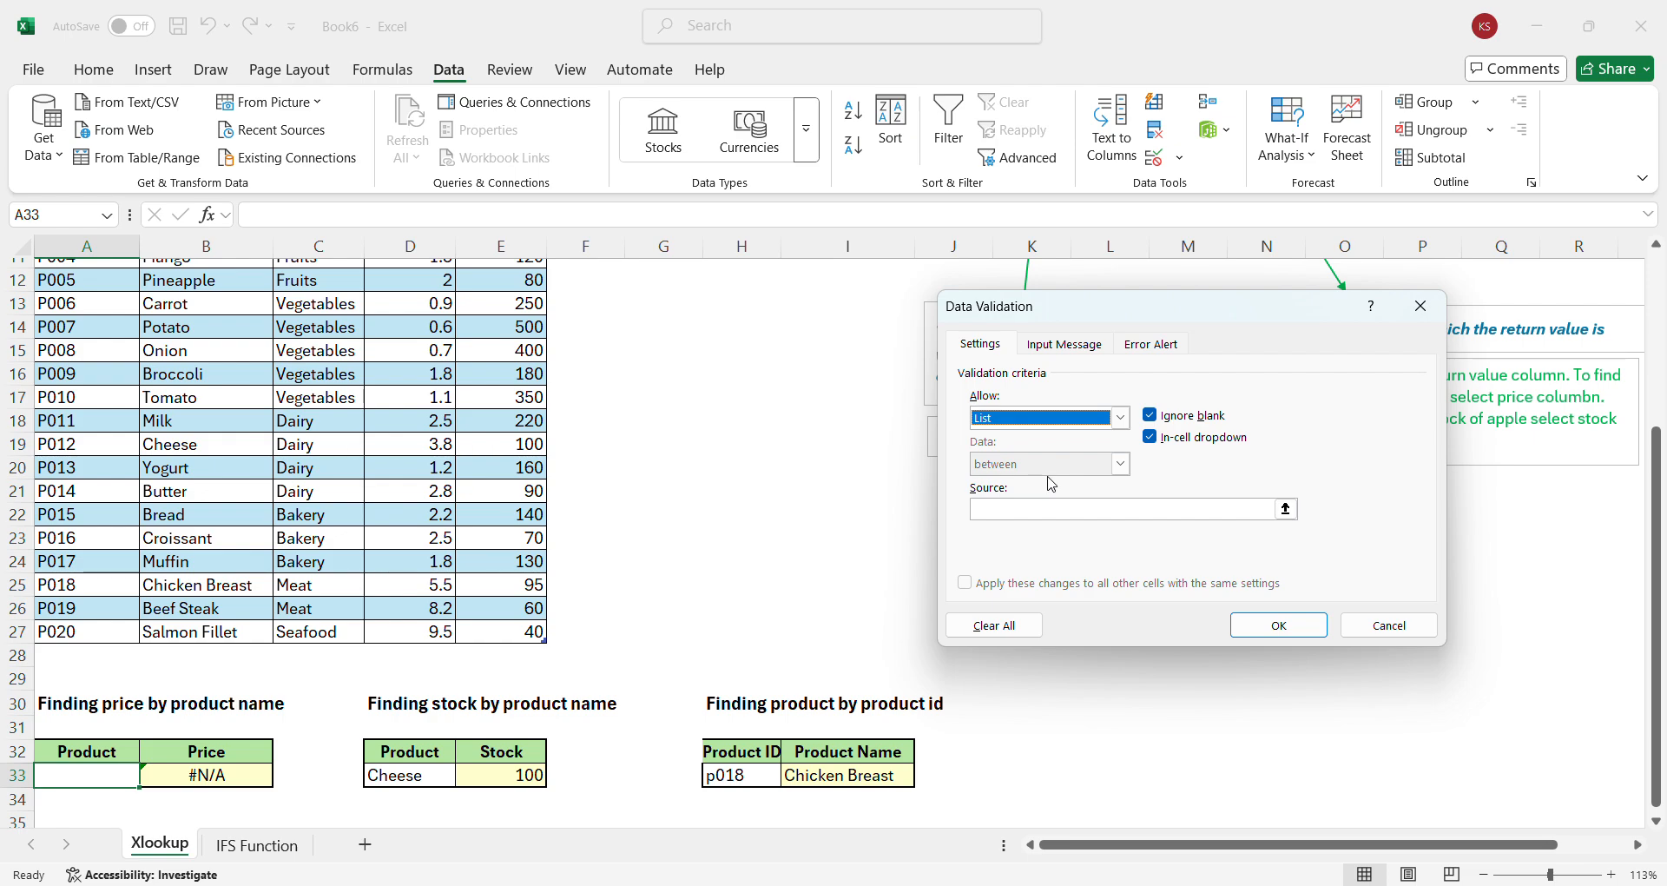
Set the validation list source to the product names in $B$8:$B$27 and apply the rule to A33
{"action": "left_click", "coordinate": [1286, 510]}
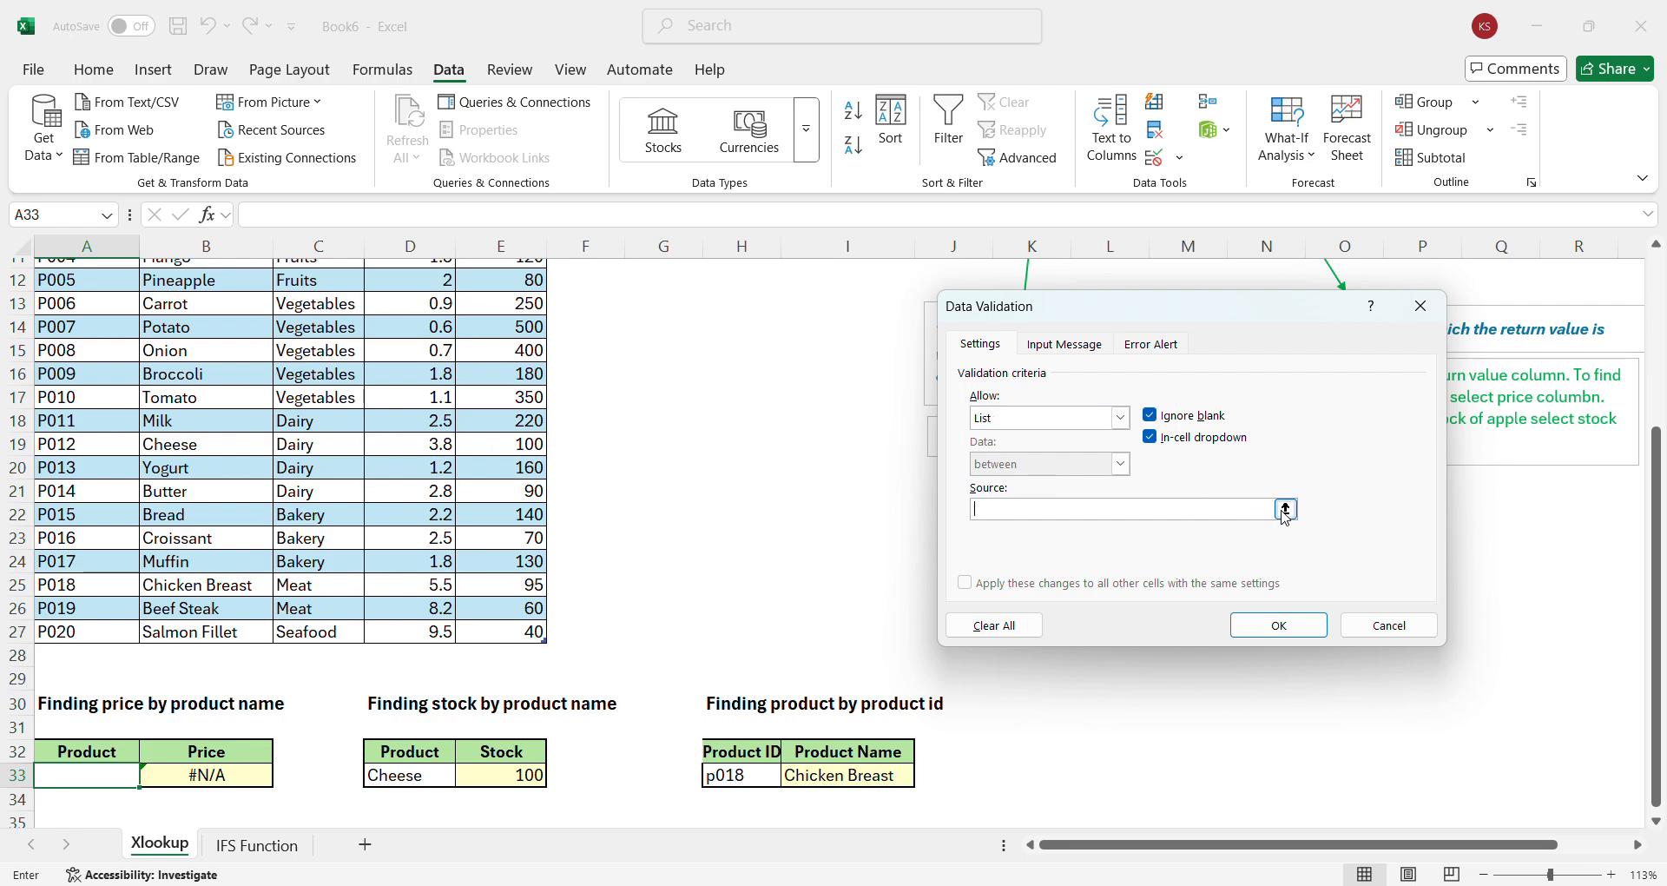
{"action": "scroll", "coordinate": [600, 514], "scroll_direction": "up", "scroll_amount": 2}
{"action": "scroll", "coordinate": [600, 514], "scroll_direction": "up", "scroll_amount": 2}
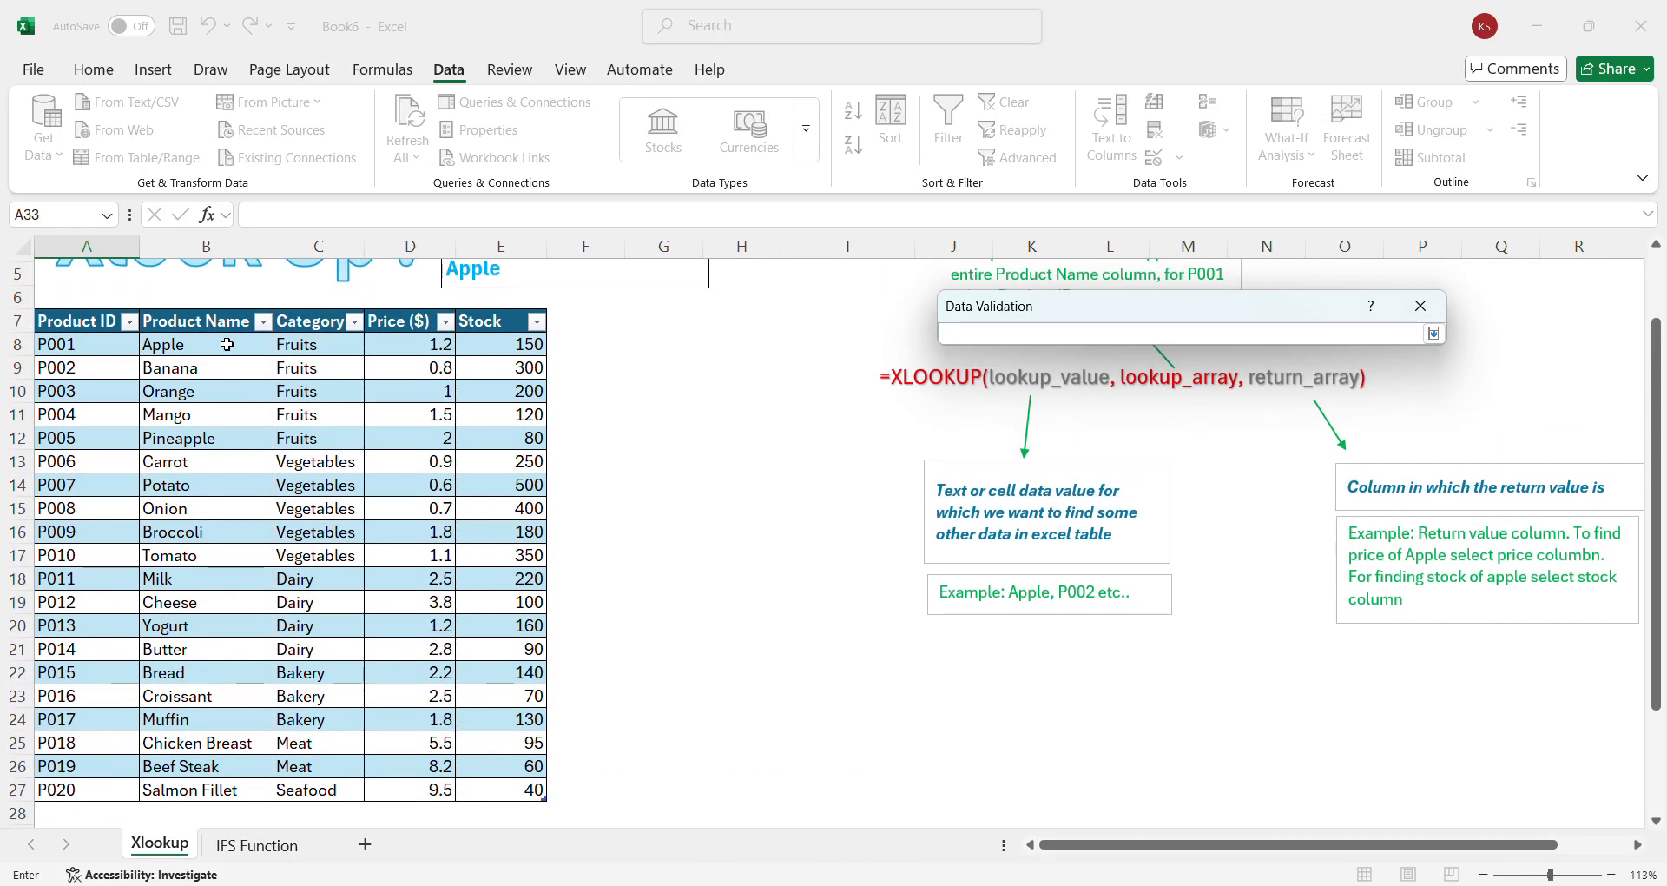
{"action": "left_click_drag", "start_coordinate": [226, 344], "coordinate": [214, 789]}
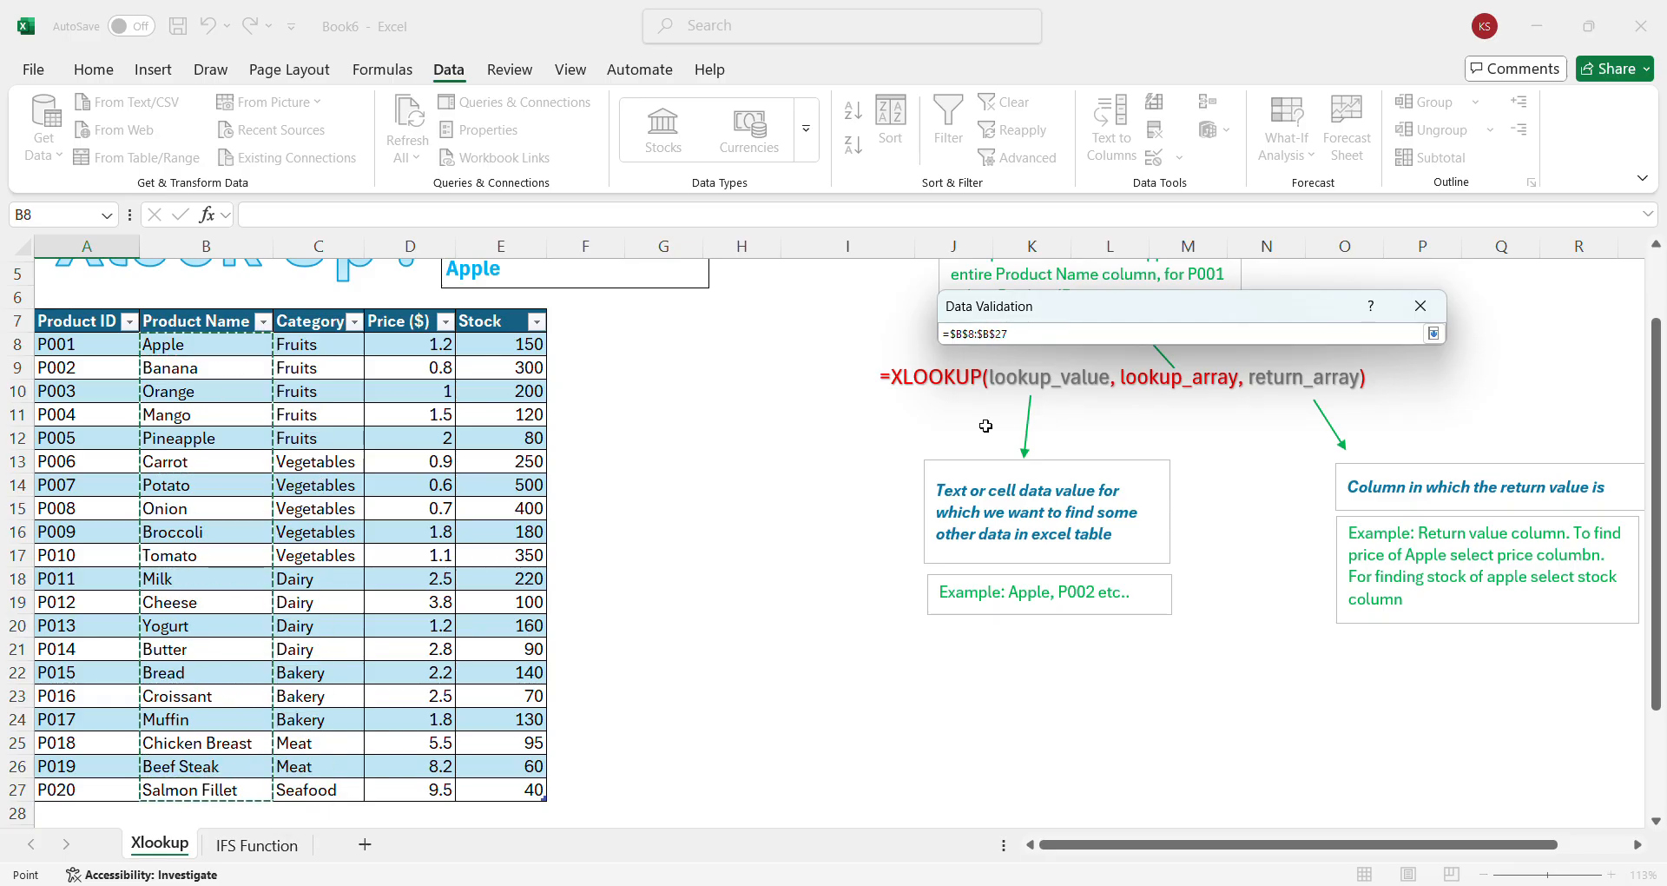
{"action": "left_click", "coordinate": [1433, 334]}
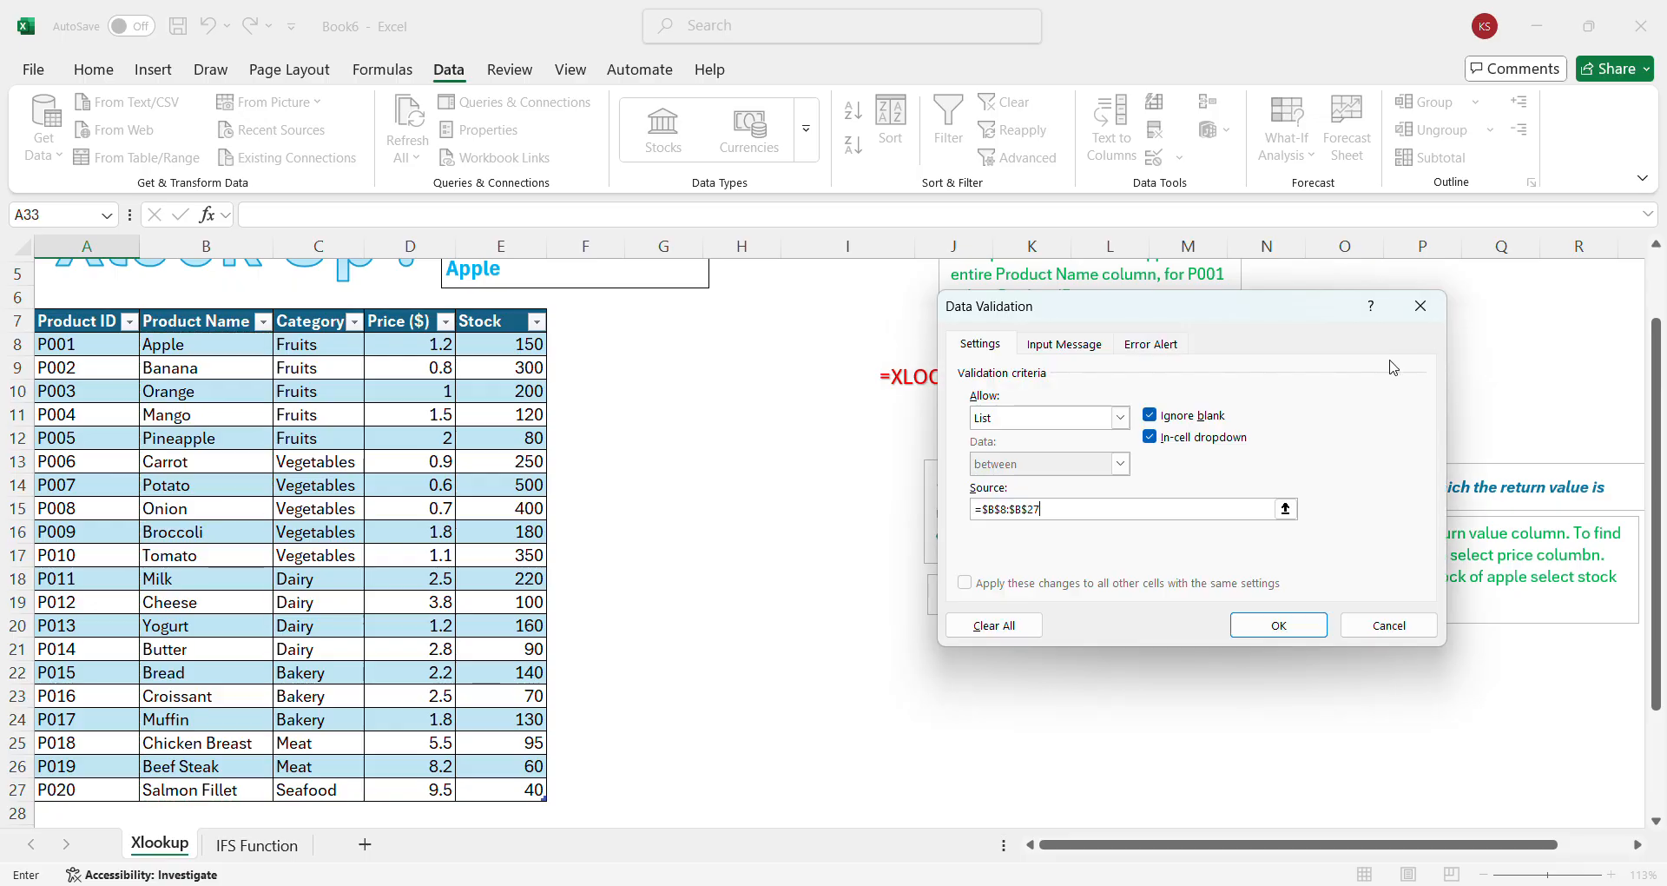
{"action": "left_click", "coordinate": [1248, 622]}
{"action": "scroll", "coordinate": [801, 584], "scroll_direction": "down", "scroll_amount": 3}
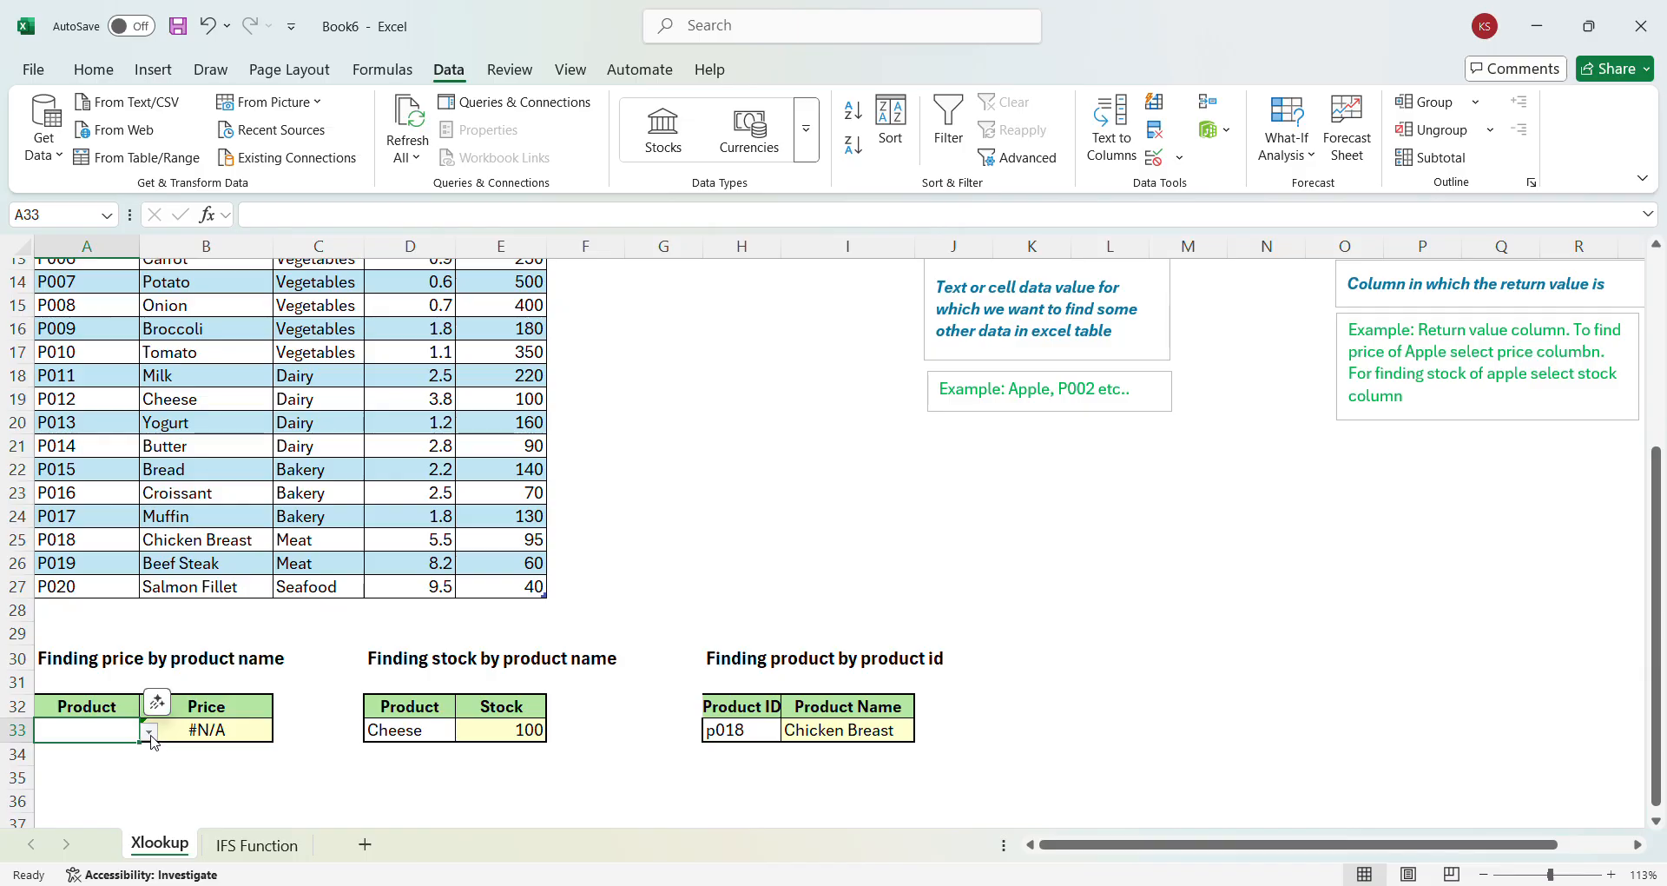
Test the A33 dropdown by choosing Broccoli and Orange, and check the price lookup against the product table
{"action": "left_click", "coordinate": [150, 735]}
{"action": "left_click", "coordinate": [95, 659]}
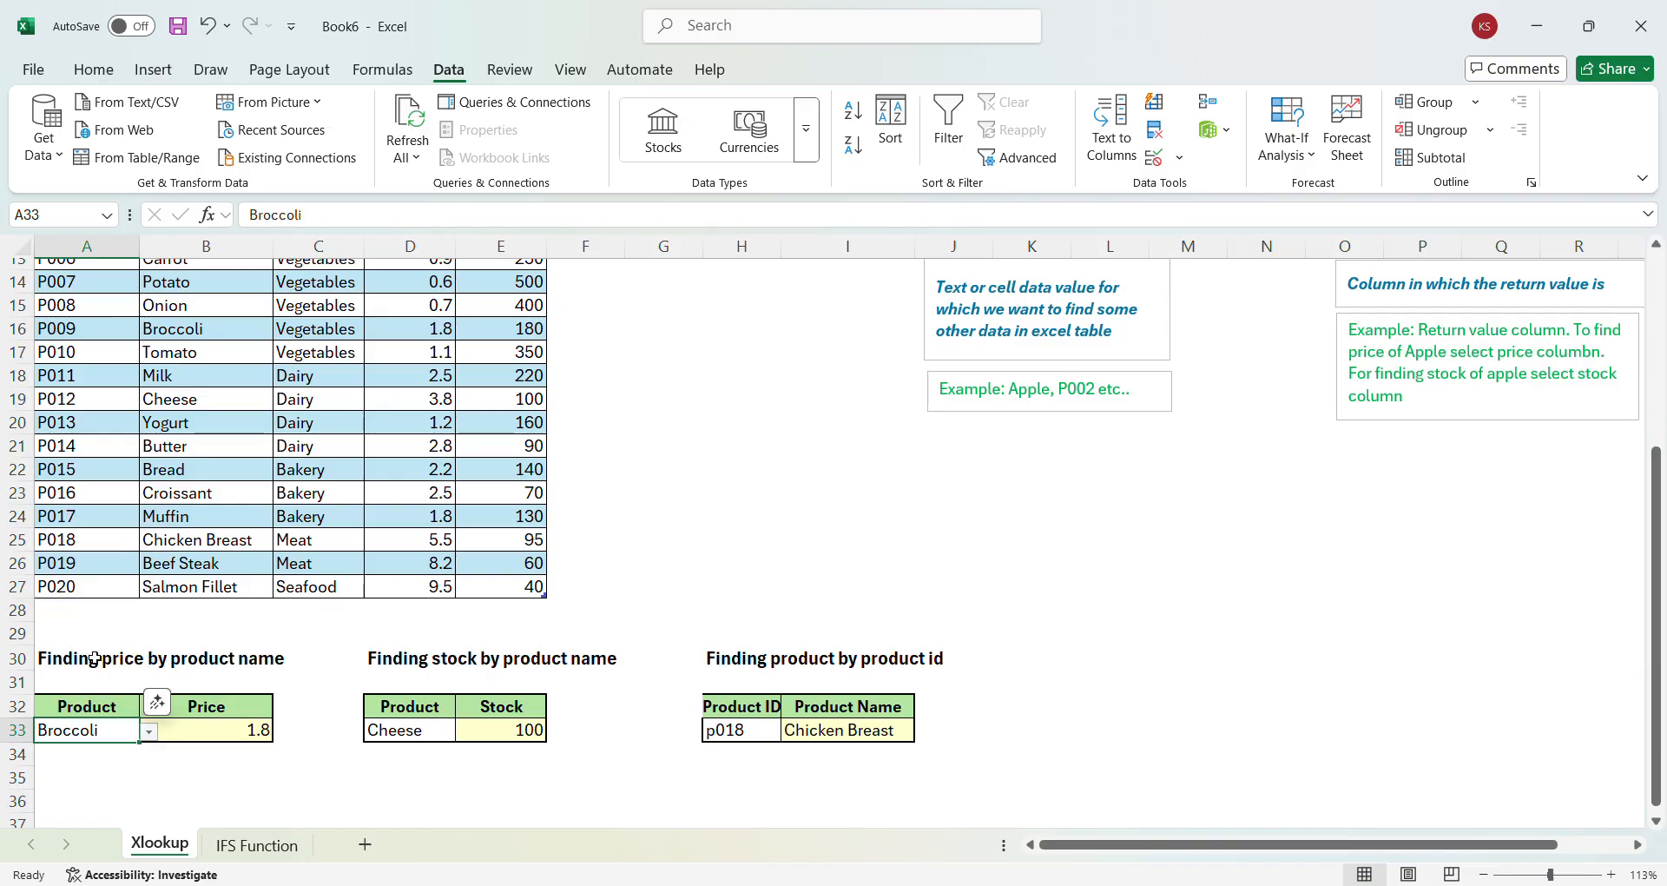
{"action": "left_click", "coordinate": [148, 730]}
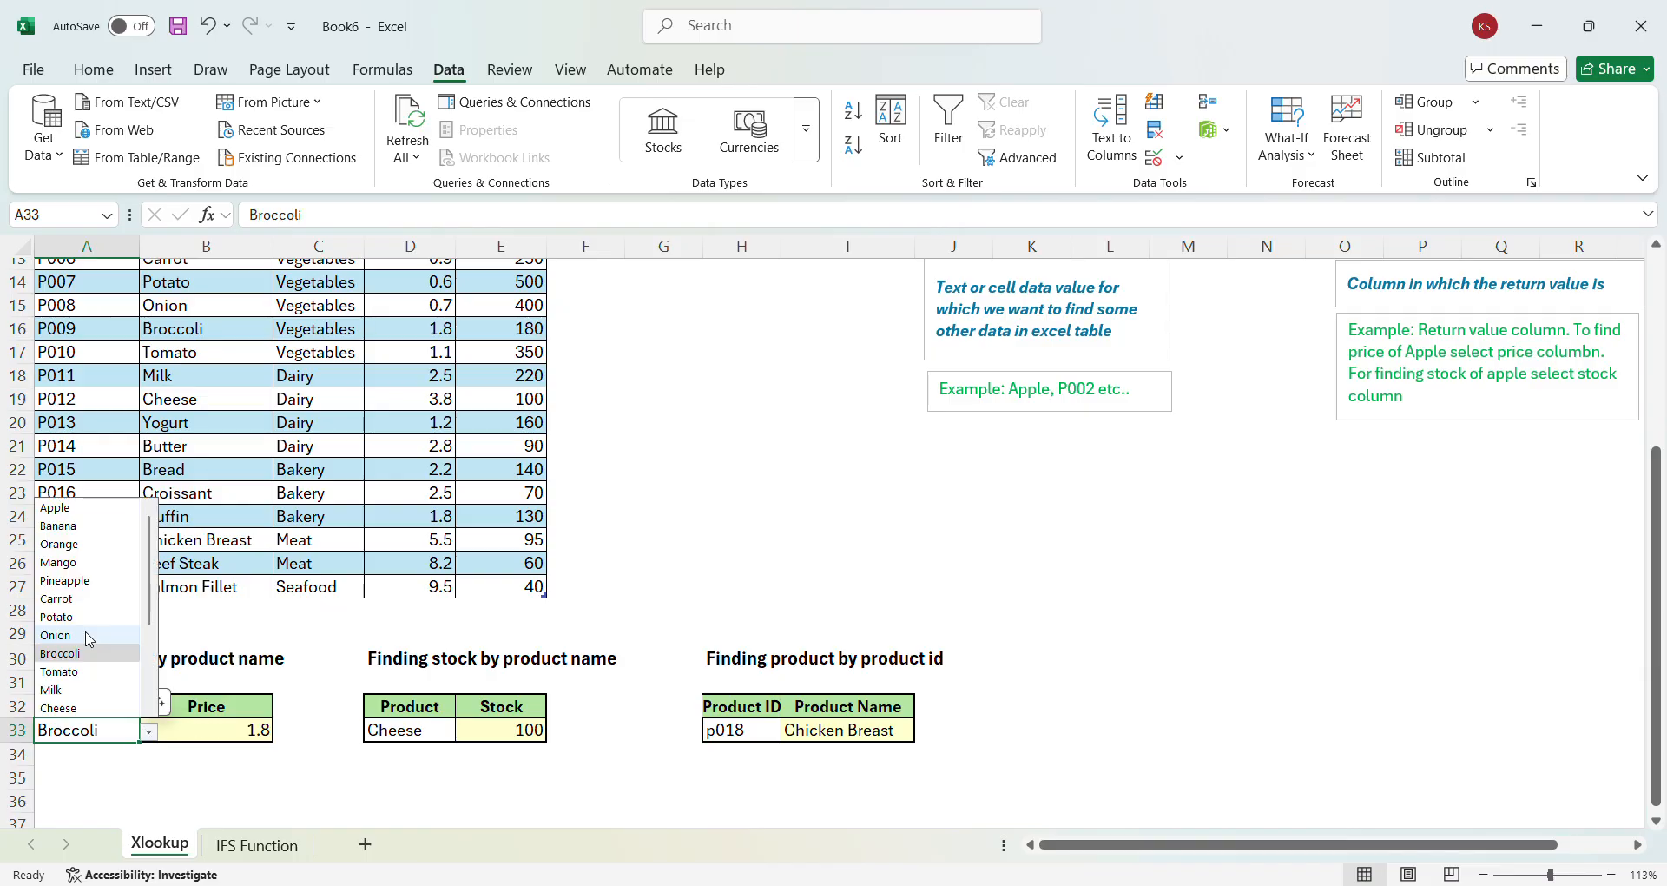
{"action": "left_click", "coordinate": [82, 544]}
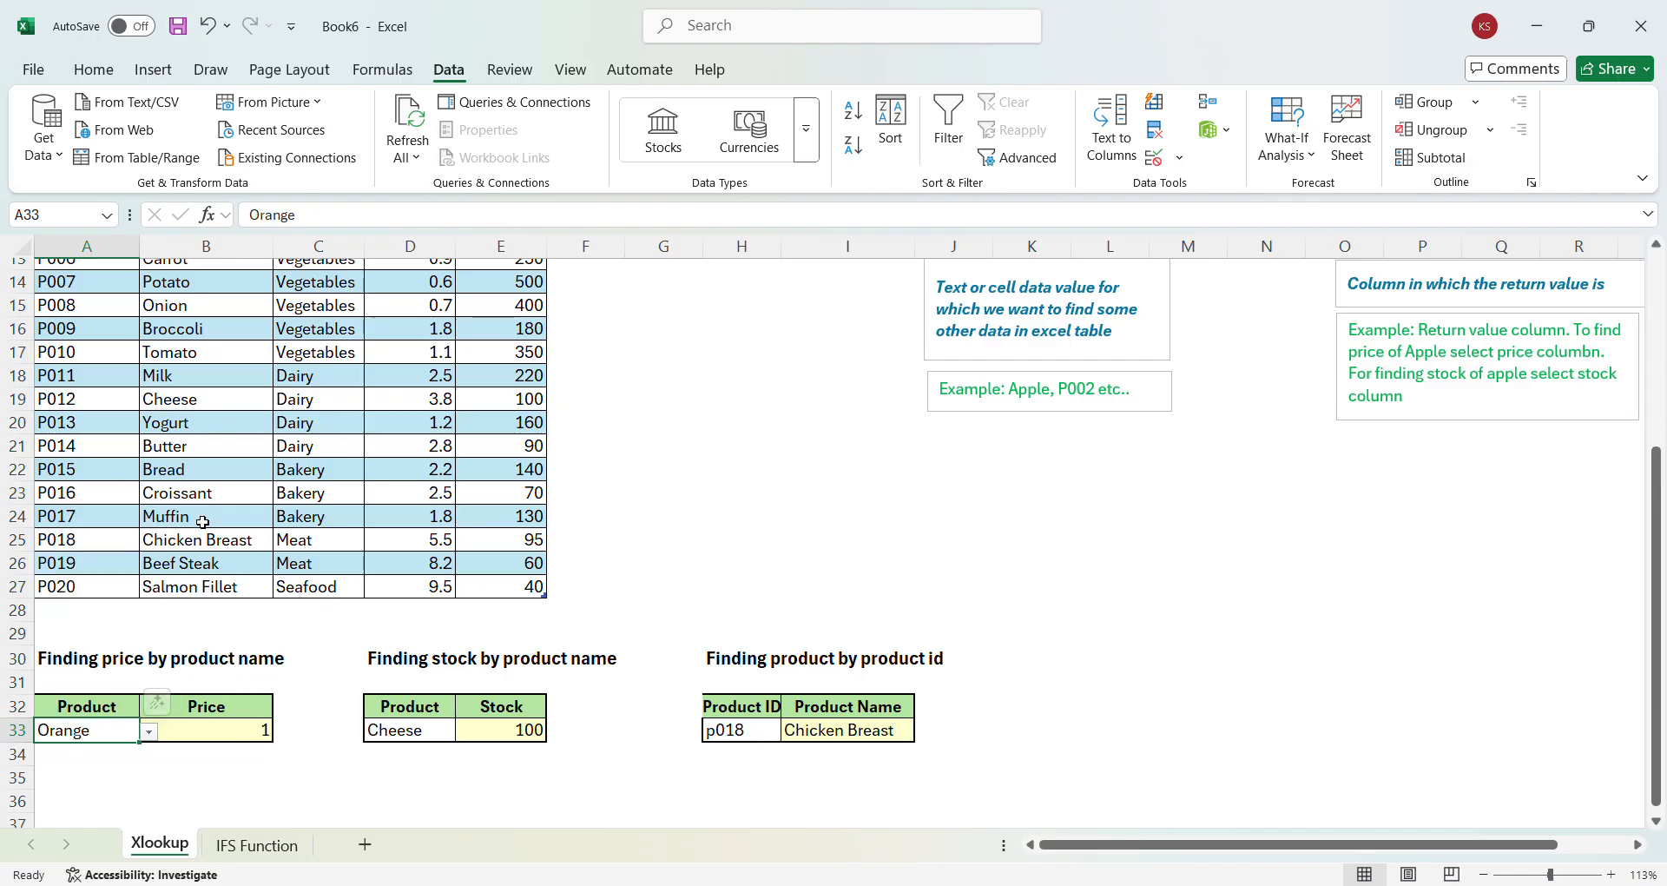
{"action": "scroll", "coordinate": [208, 586], "scroll_direction": "up", "scroll_amount": 3}
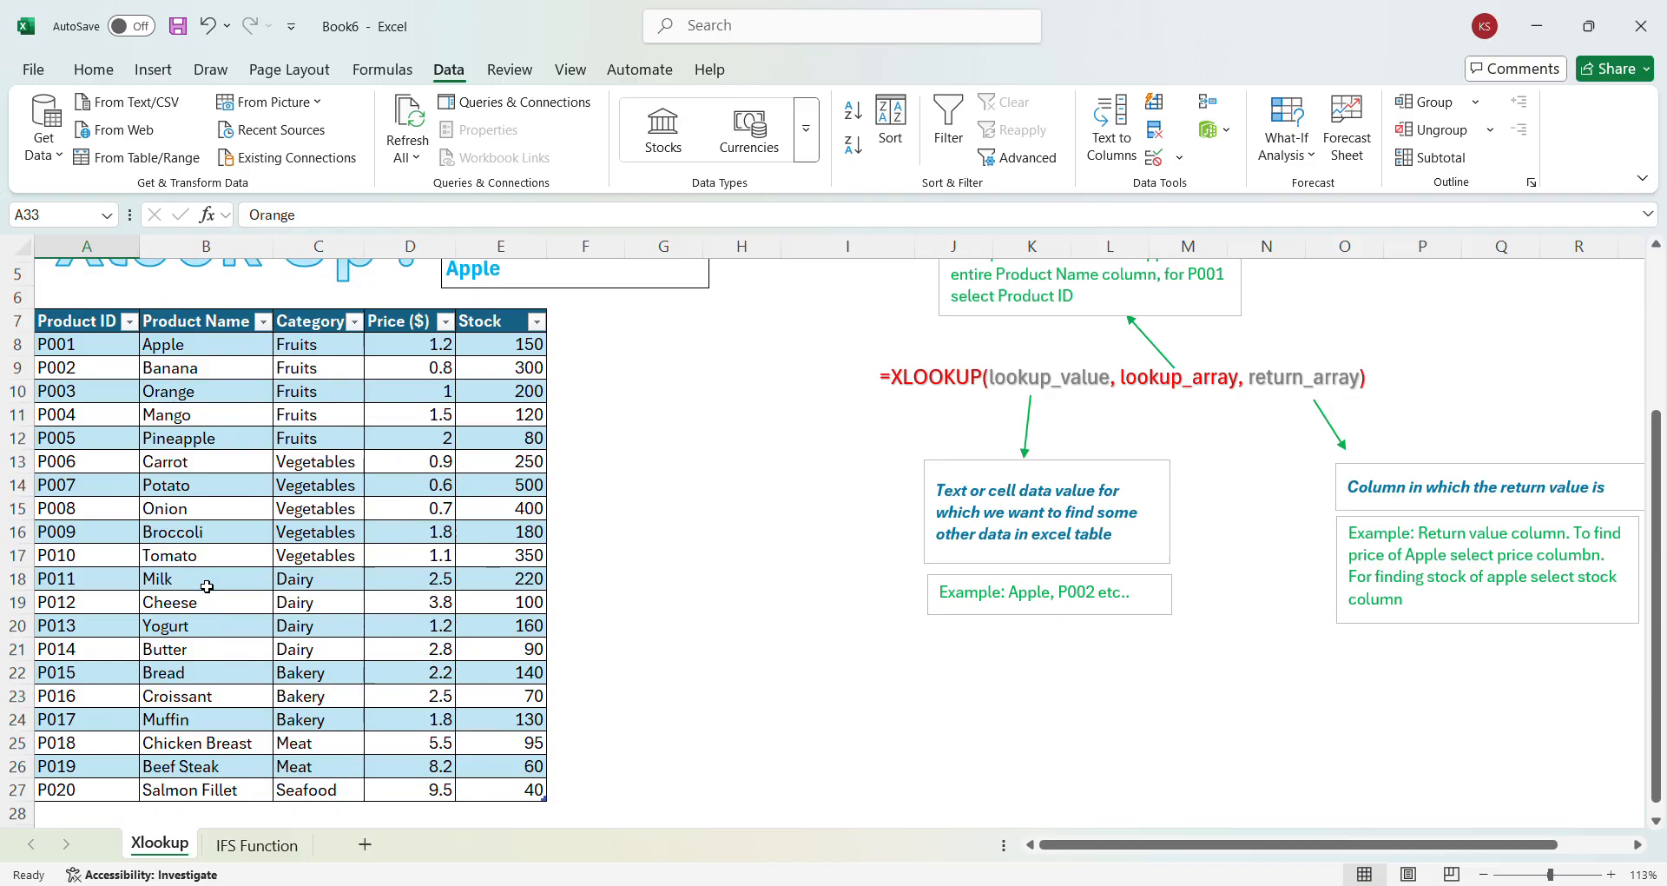
{"action": "scroll", "coordinate": [207, 586], "scroll_direction": "down", "scroll_amount": 1}
{"action": "scroll", "coordinate": [208, 586], "scroll_direction": "down", "scroll_amount": 2}
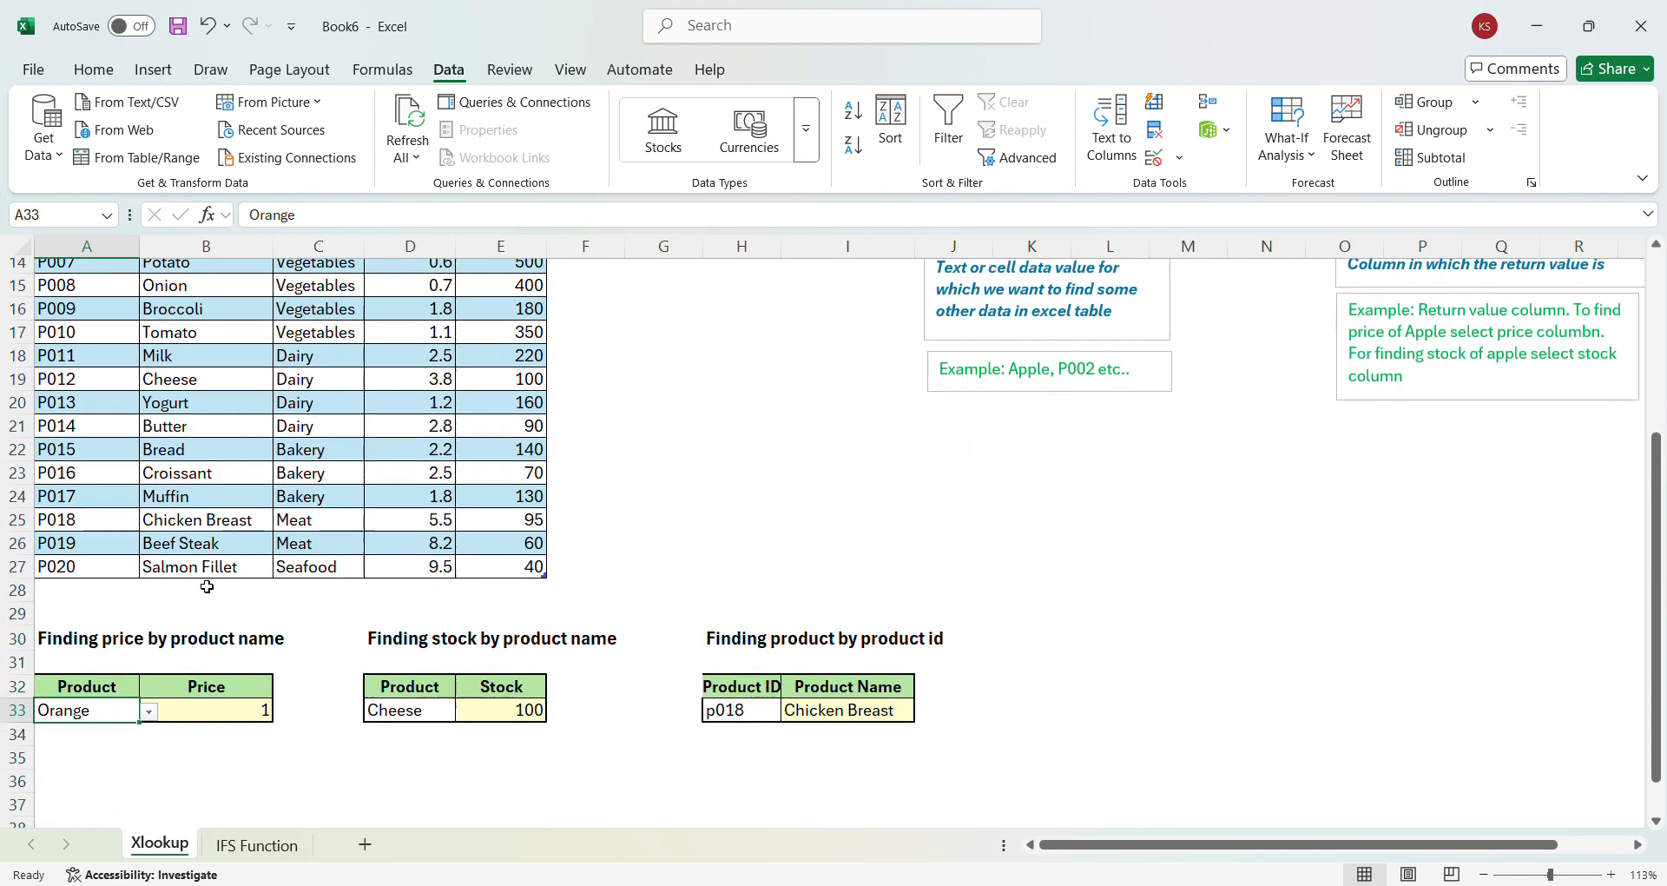
Clear the stock lookup's product cell D33 and start a Data Validation rule that allows a List
{"action": "left_click", "coordinate": [385, 708]}
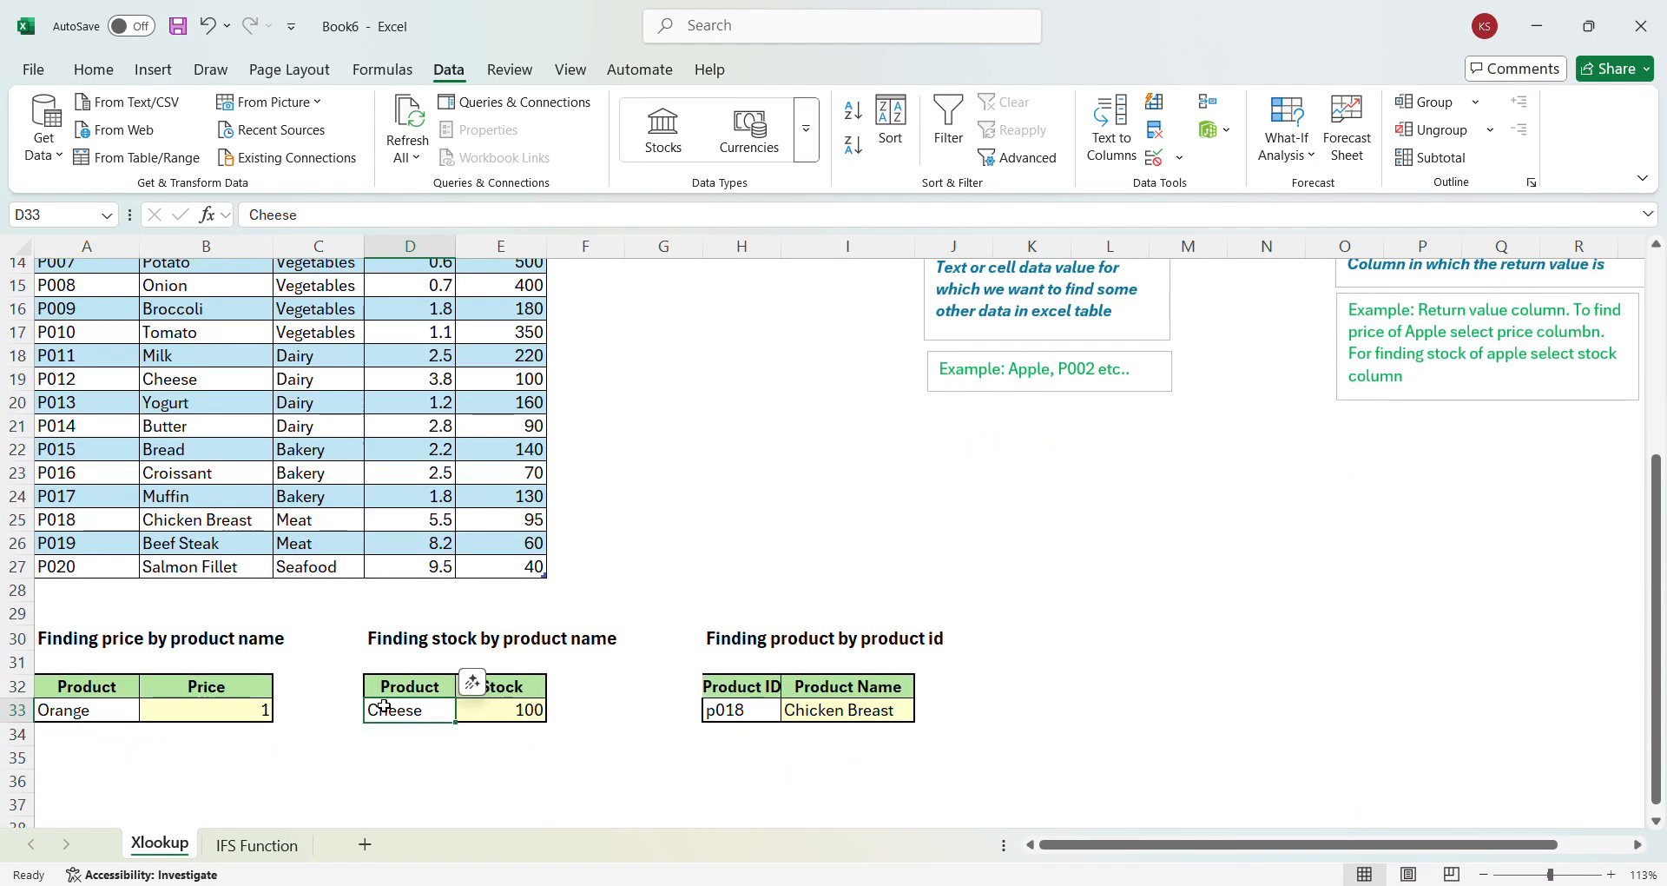
{"action": "key", "text": "Delete"}
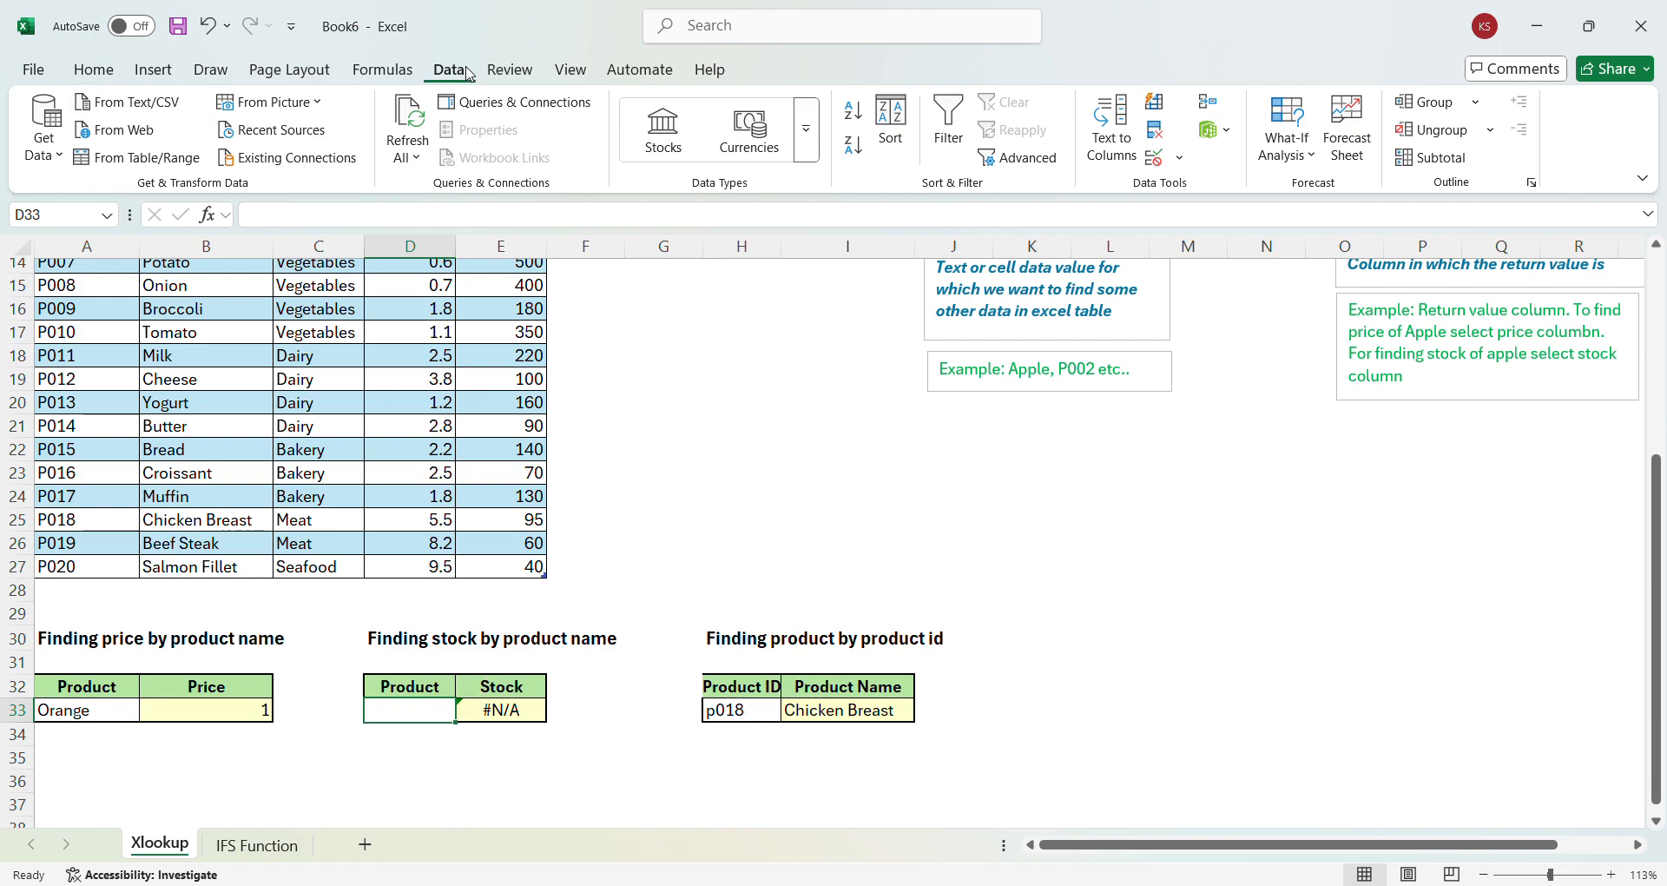
{"action": "left_click", "coordinate": [1157, 158]}
{"action": "left_click", "coordinate": [1120, 420]}
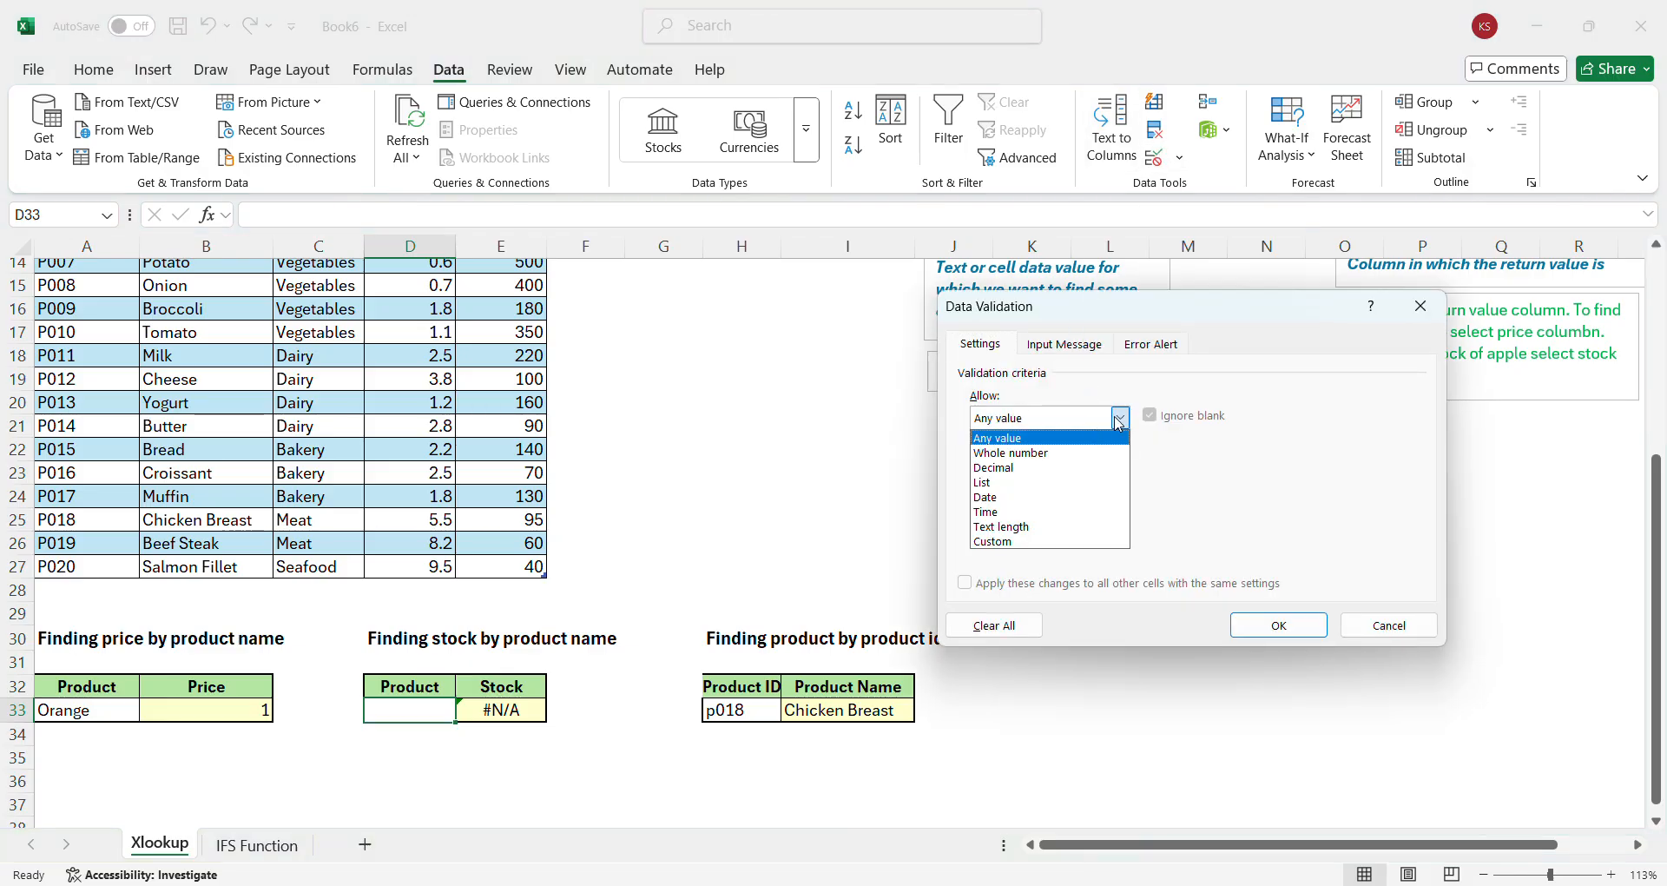
{"action": "left_click", "coordinate": [1026, 483]}
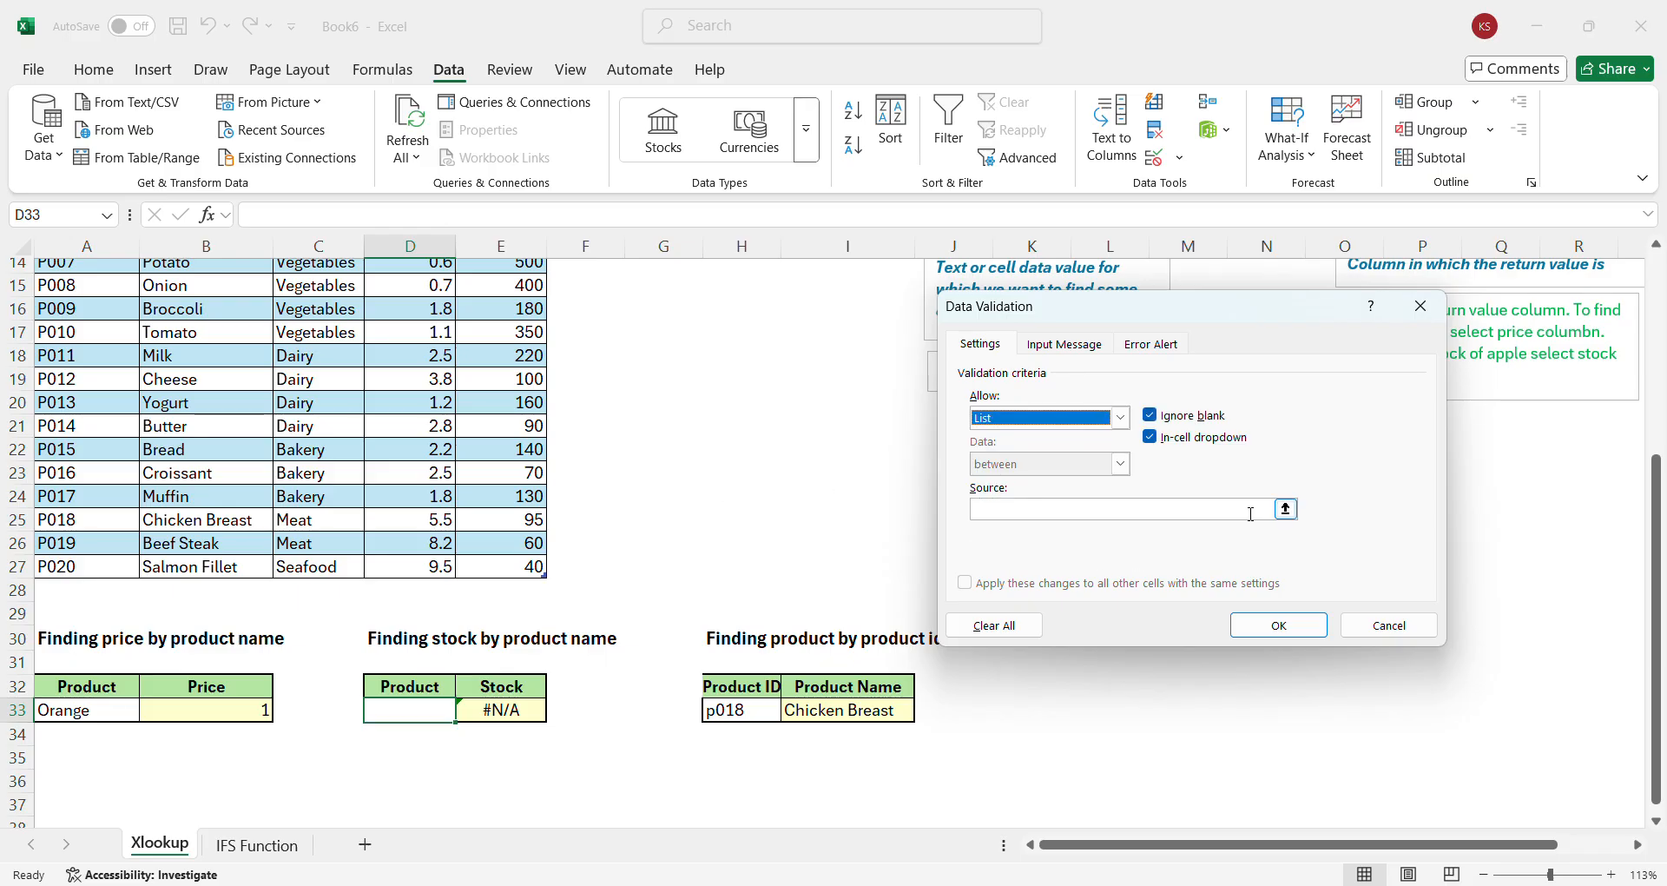
Set the validation list source to the product names in $B$8:$B$27 and apply the rule to D33
{"action": "left_click", "coordinate": [1286, 509]}
{"action": "scroll", "coordinate": [767, 459], "scroll_direction": "up", "scroll_amount": 4}
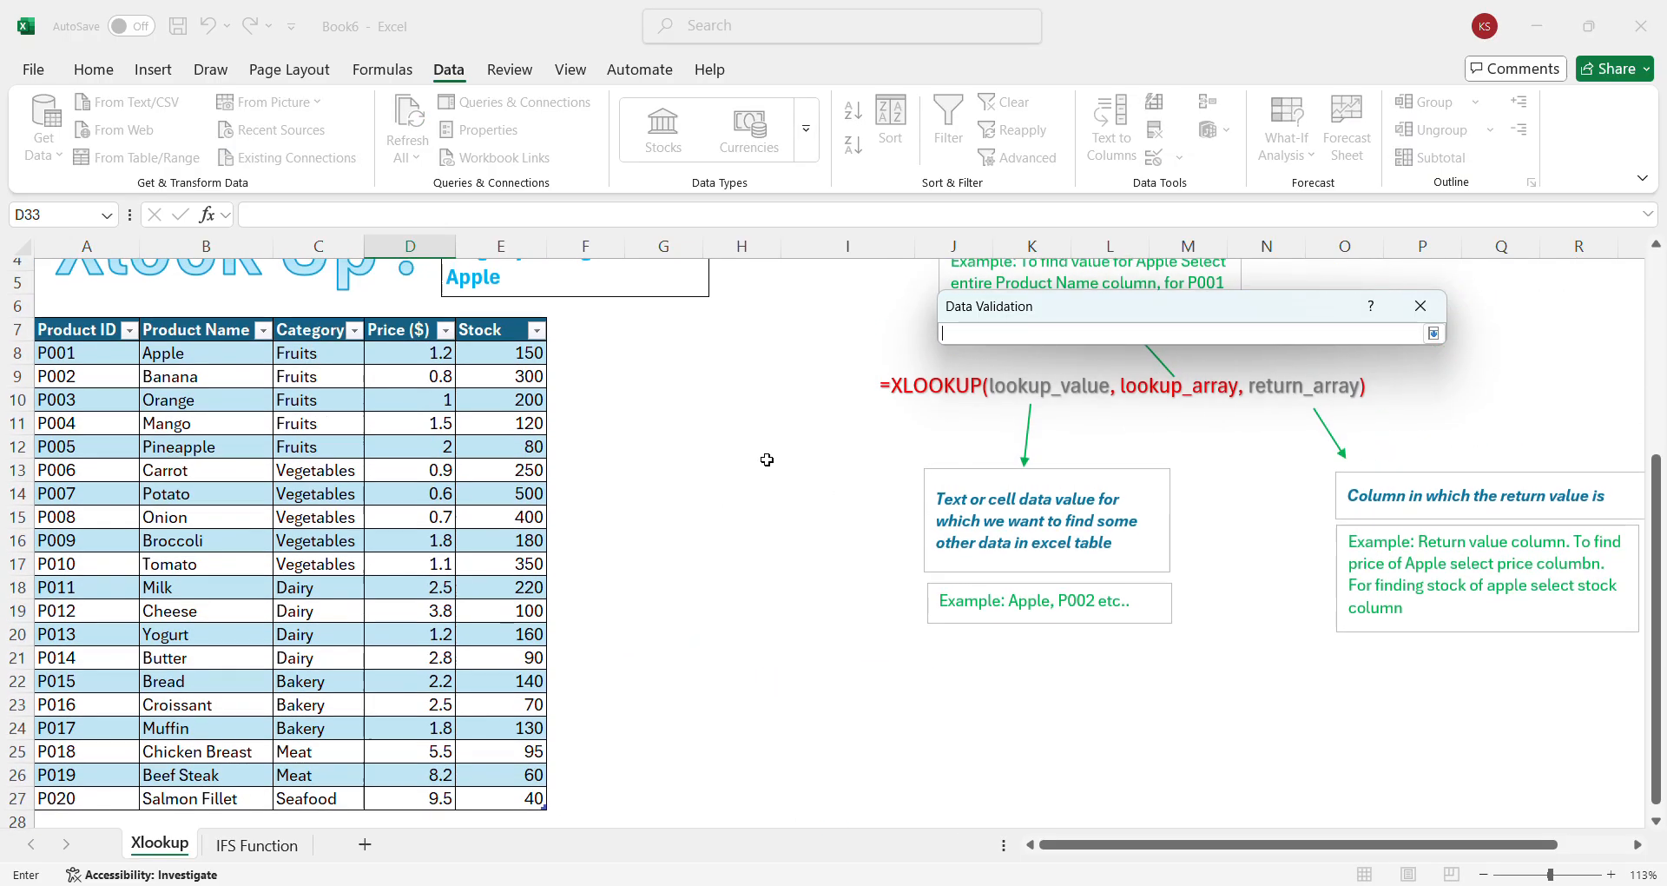
{"action": "left_click_drag", "start_coordinate": [218, 355], "coordinate": [243, 796]}
{"action": "key", "text": "Return"}
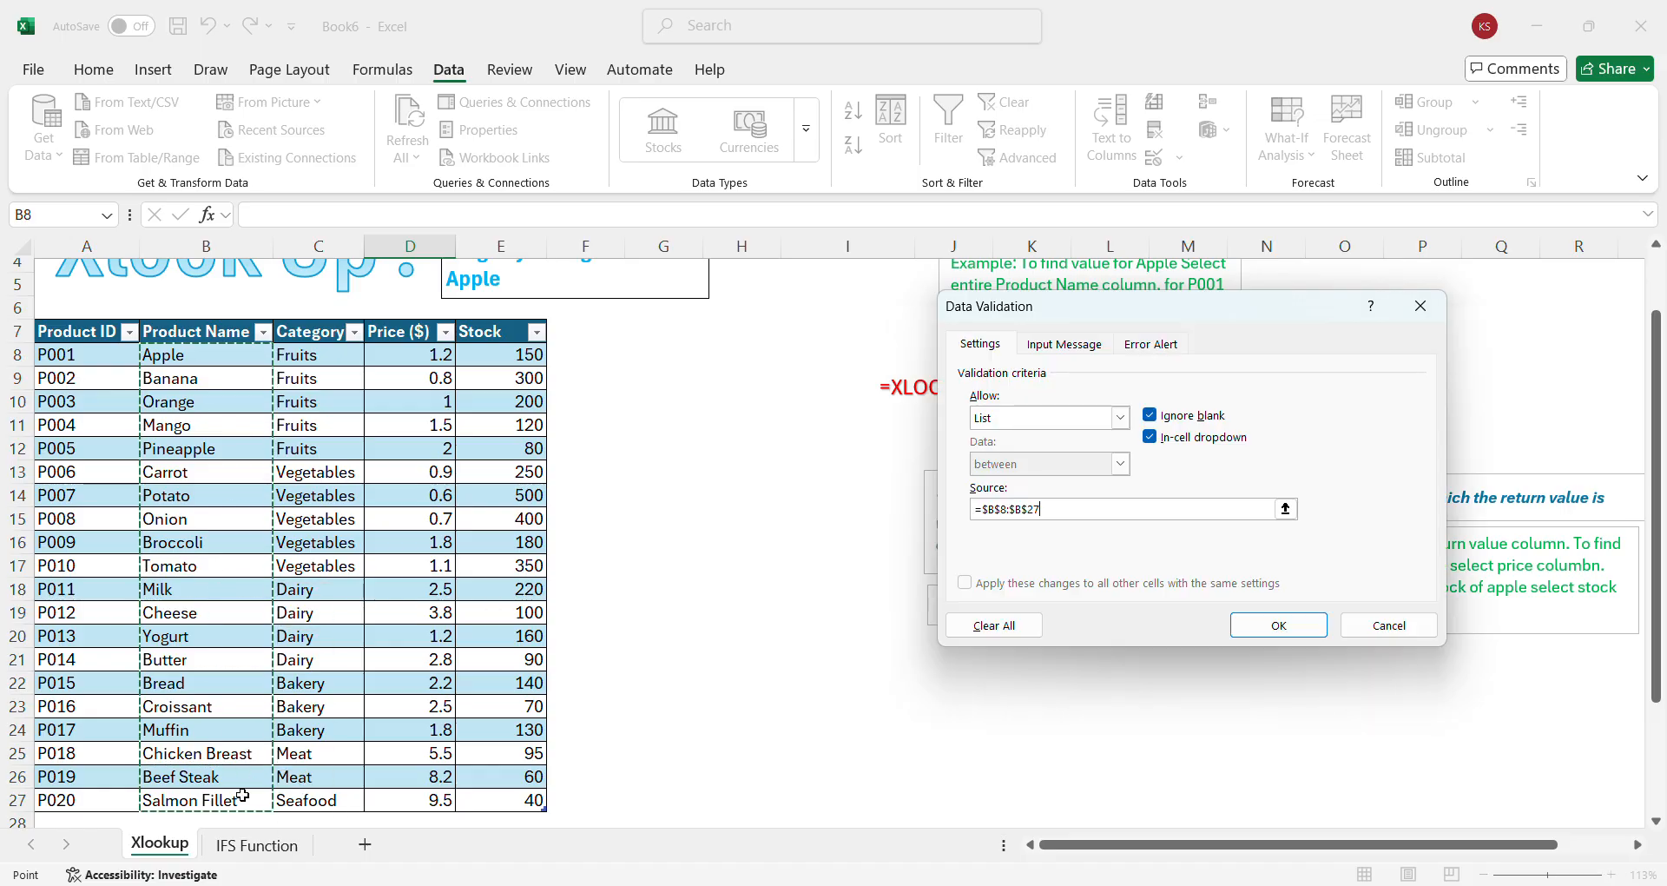
{"action": "left_click", "coordinate": [1278, 625]}
Test the D33 dropdown with Mango against the product table, and set the stock lookup's product to Beef Steak
{"action": "scroll", "coordinate": [810, 696], "scroll_direction": "down", "scroll_amount": 2}
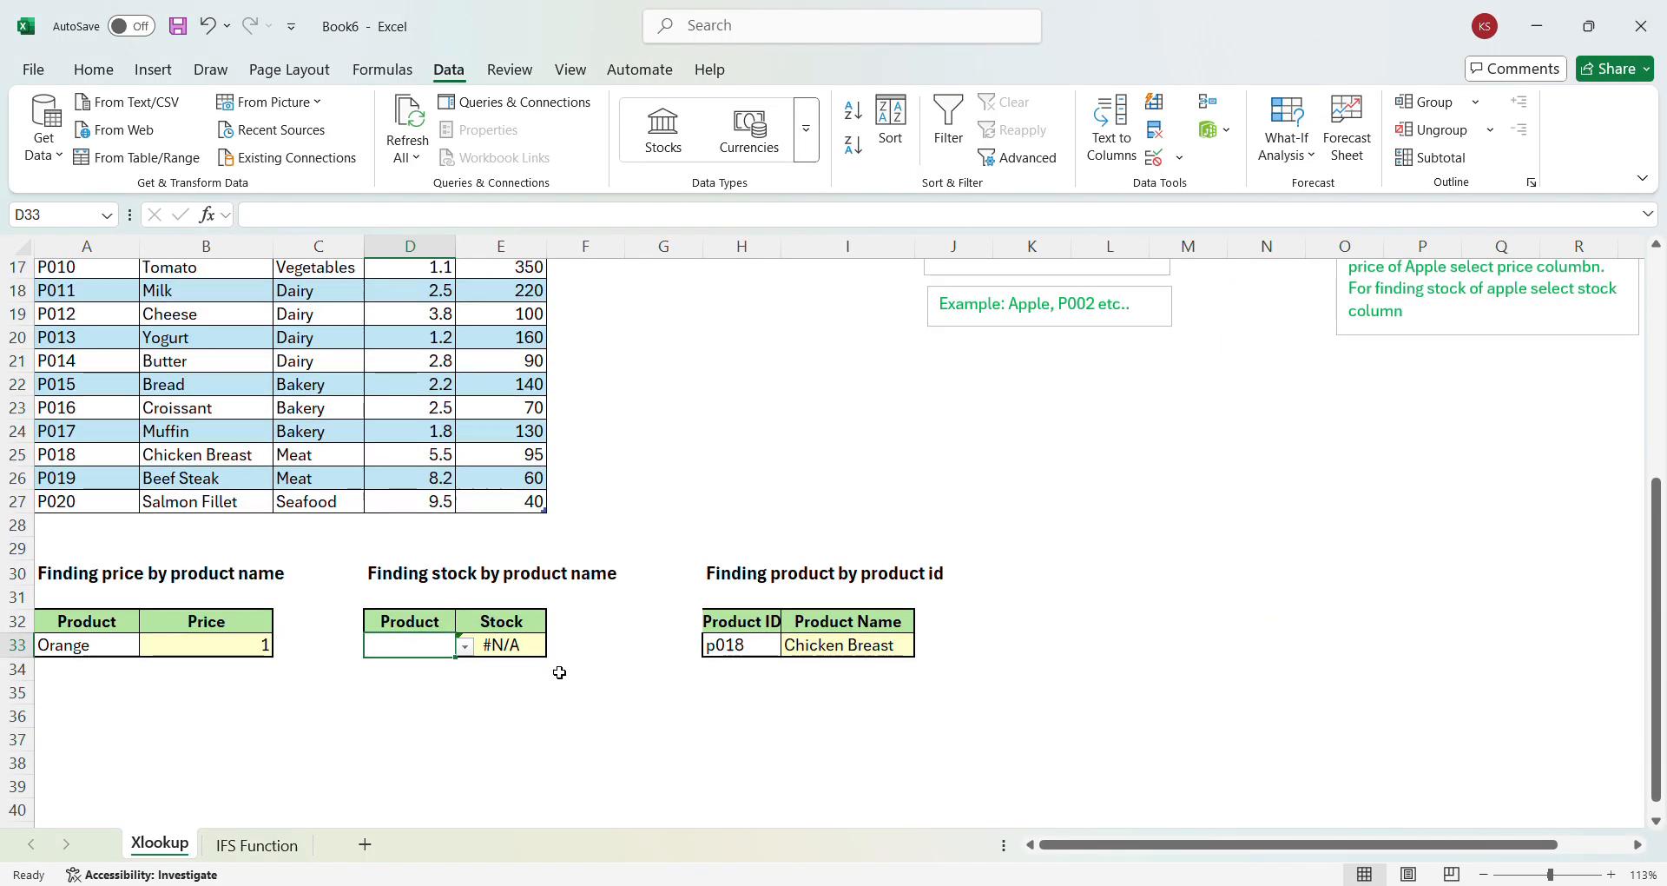
{"action": "left_click", "coordinate": [466, 646]}
{"action": "left_click", "coordinate": [413, 725]}
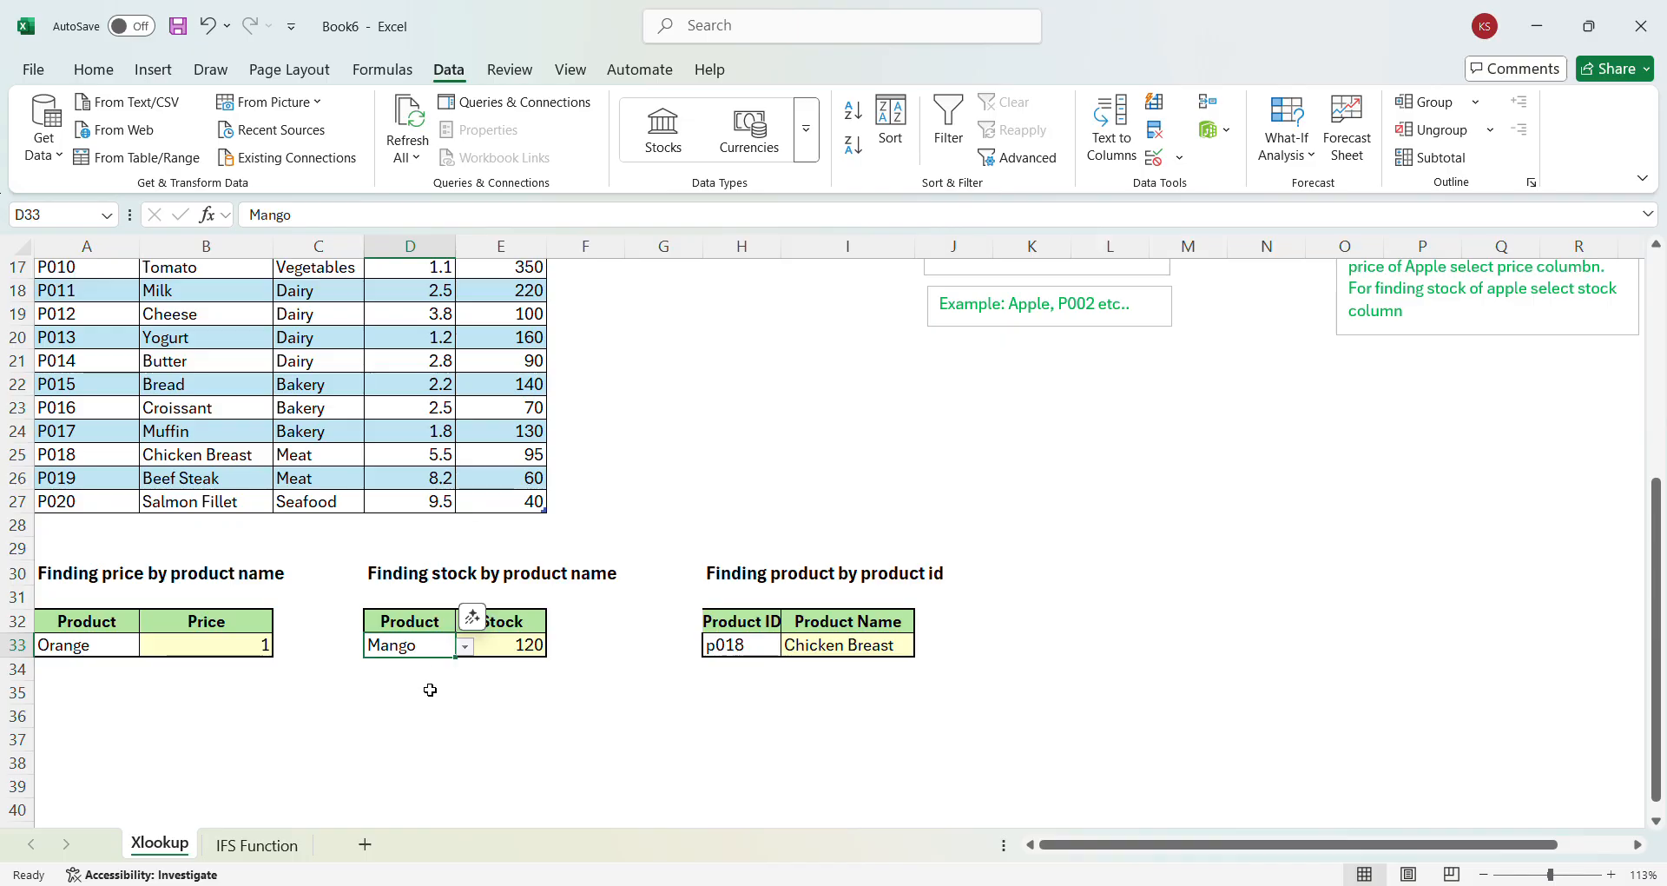
{"action": "scroll", "coordinate": [400, 511], "scroll_direction": "up", "scroll_amount": 3}
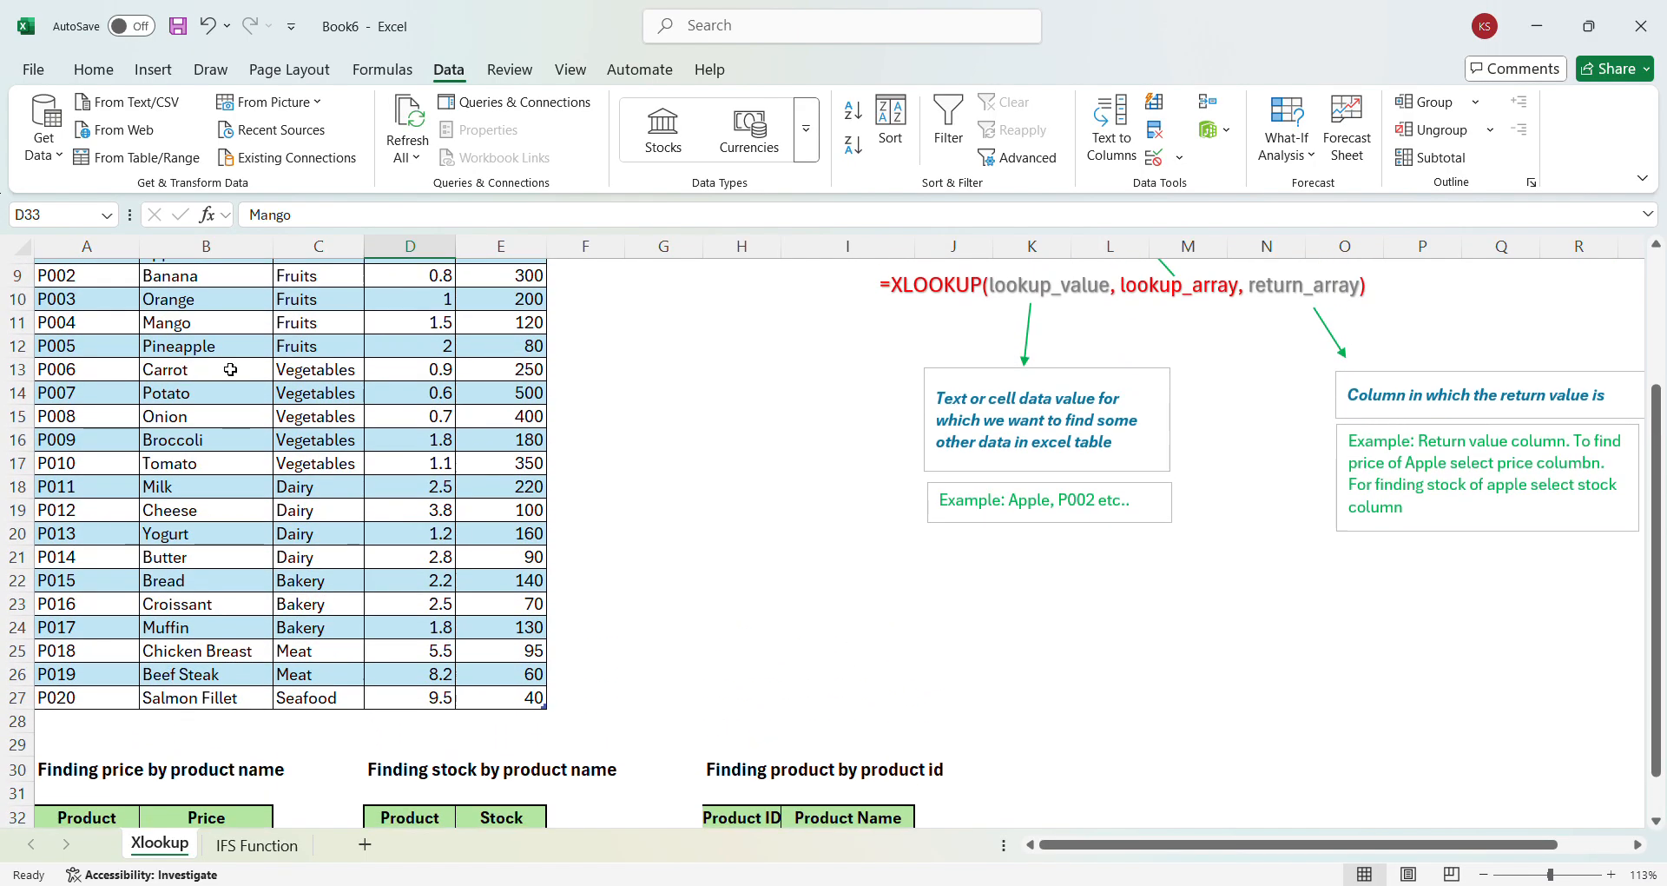
{"action": "scroll", "coordinate": [514, 323], "scroll_direction": "up", "scroll_amount": 1}
{"action": "scroll", "coordinate": [521, 317], "scroll_direction": "down", "scroll_amount": 2}
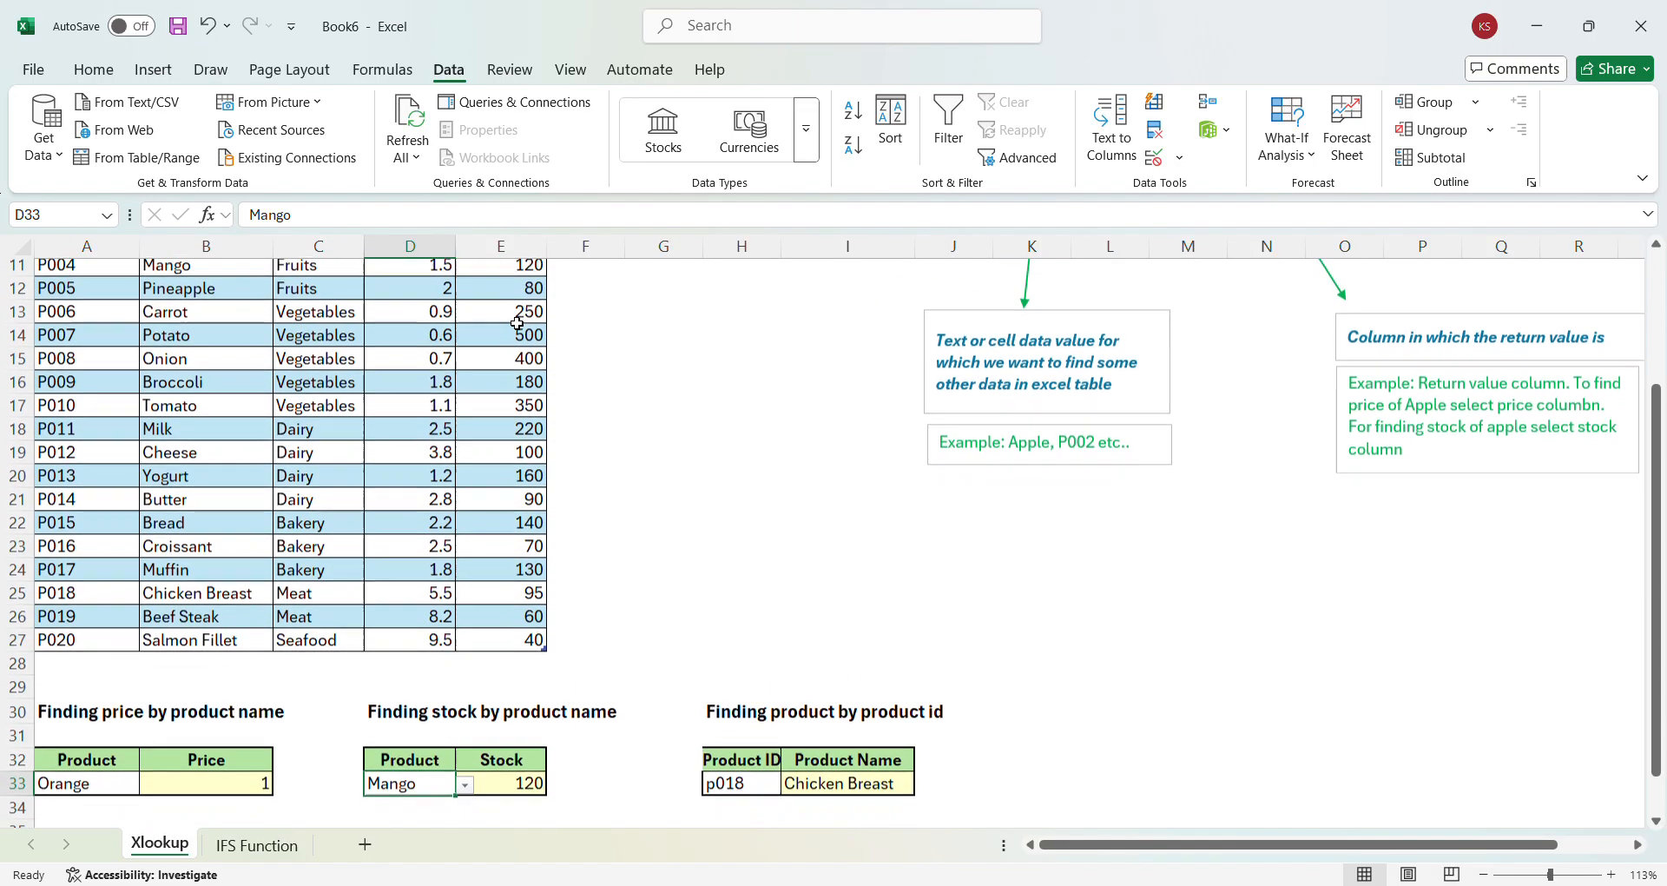
{"action": "left_click", "coordinate": [465, 785]}
{"action": "scroll", "coordinate": [445, 753], "scroll_direction": "down", "scroll_amount": 3}
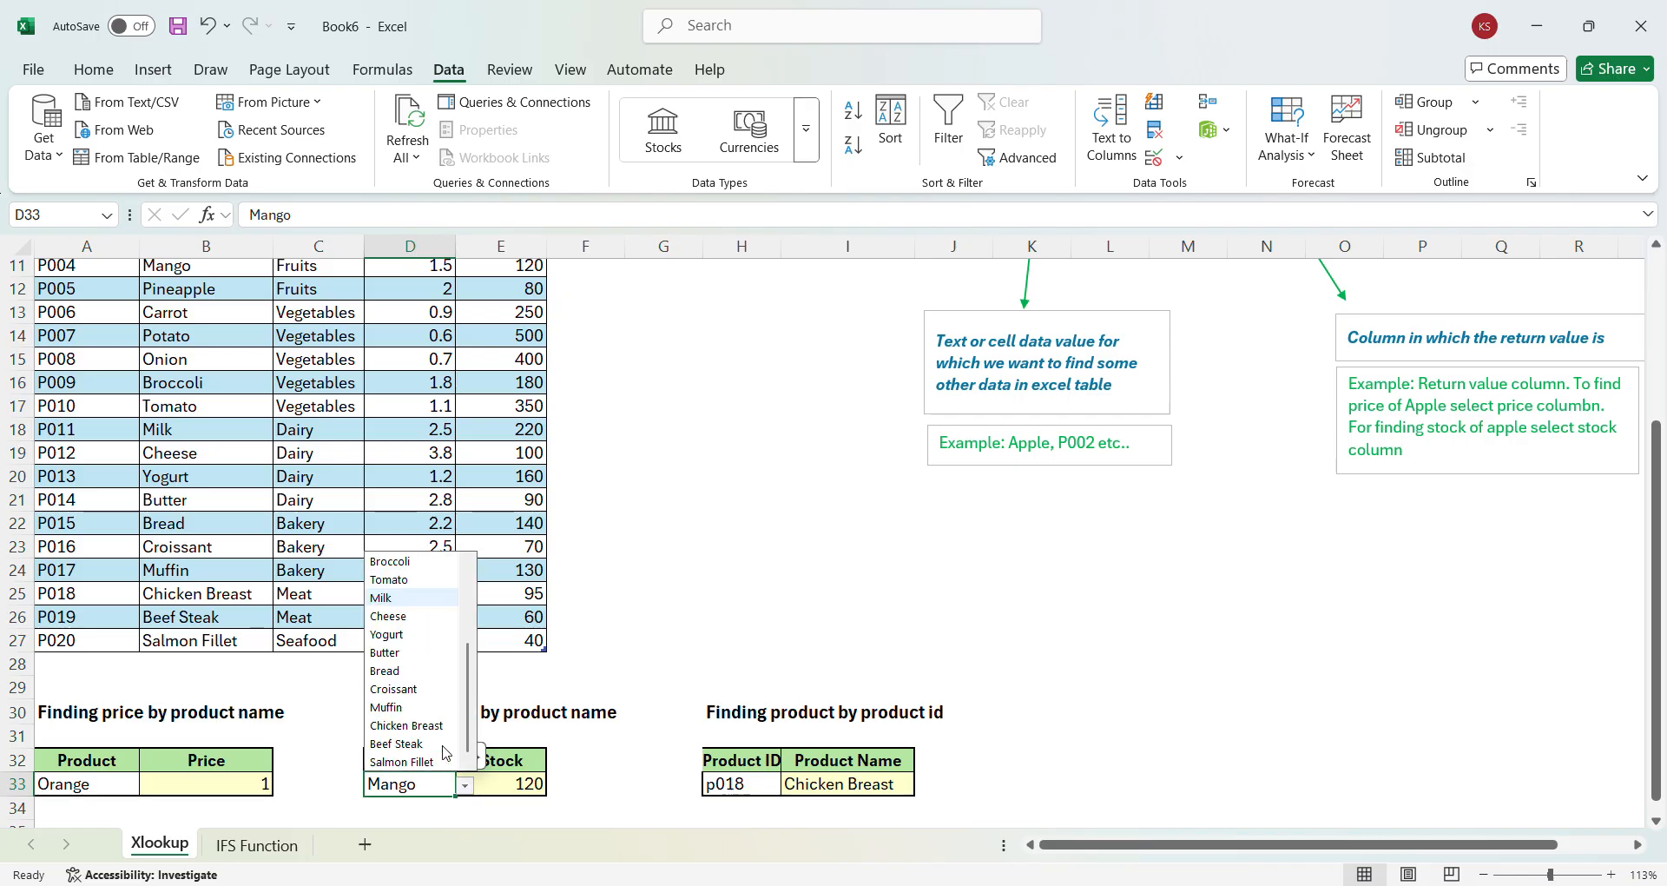
{"action": "left_click", "coordinate": [435, 744]}
{"action": "left_click", "coordinate": [664, 682]}
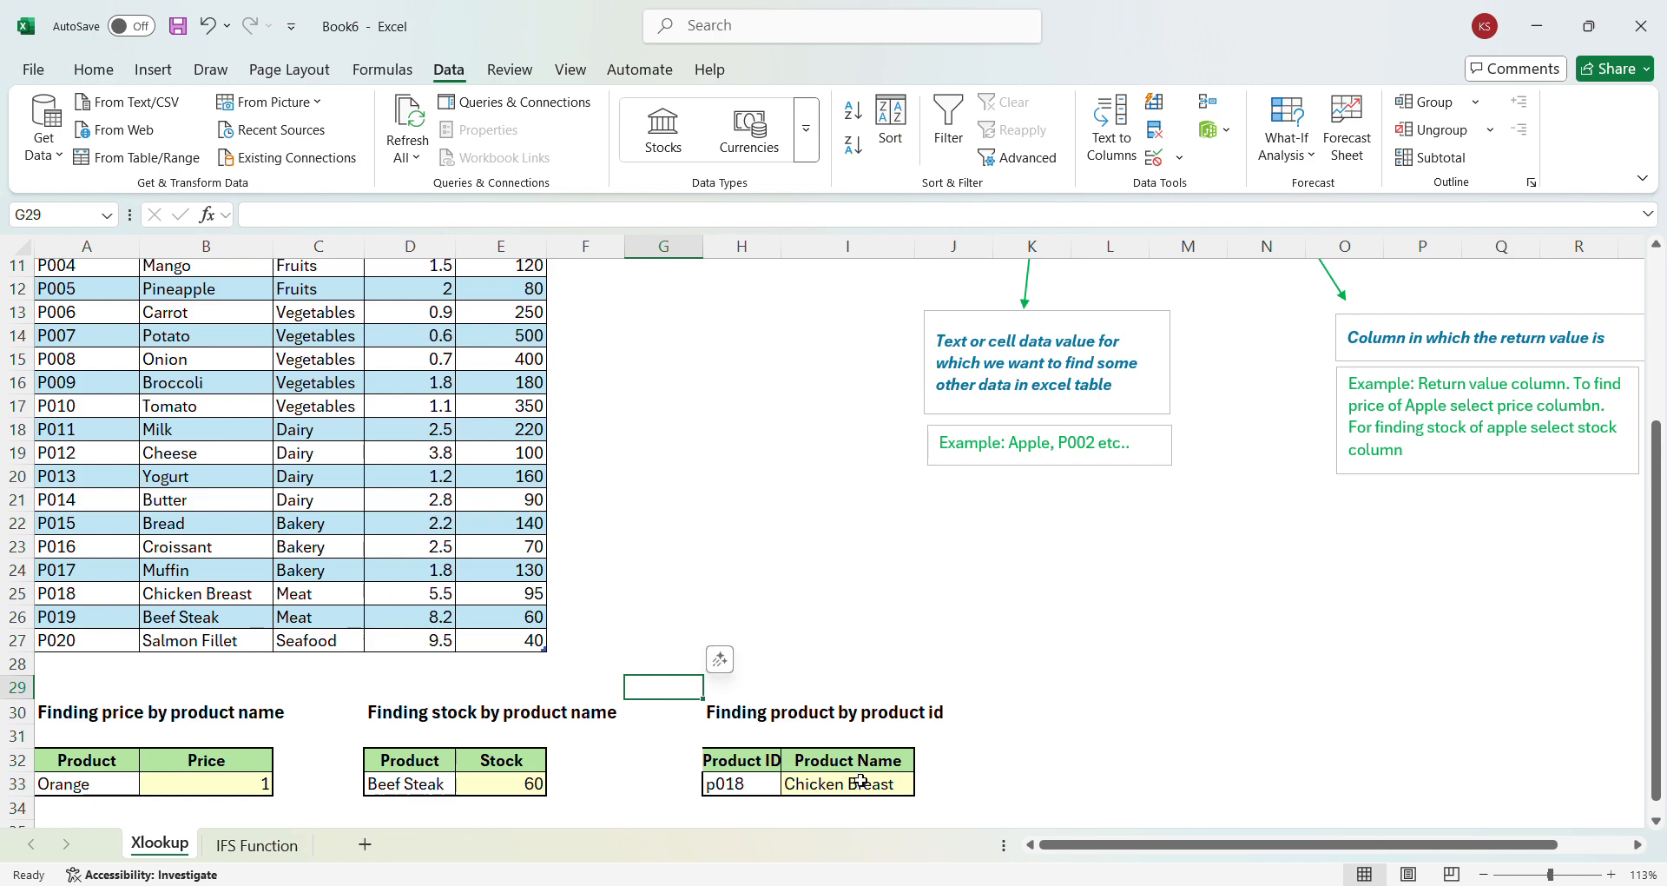
Clear product ID cell H33 and start a Data Validation rule that allows a List
{"action": "left_click", "coordinate": [763, 784]}
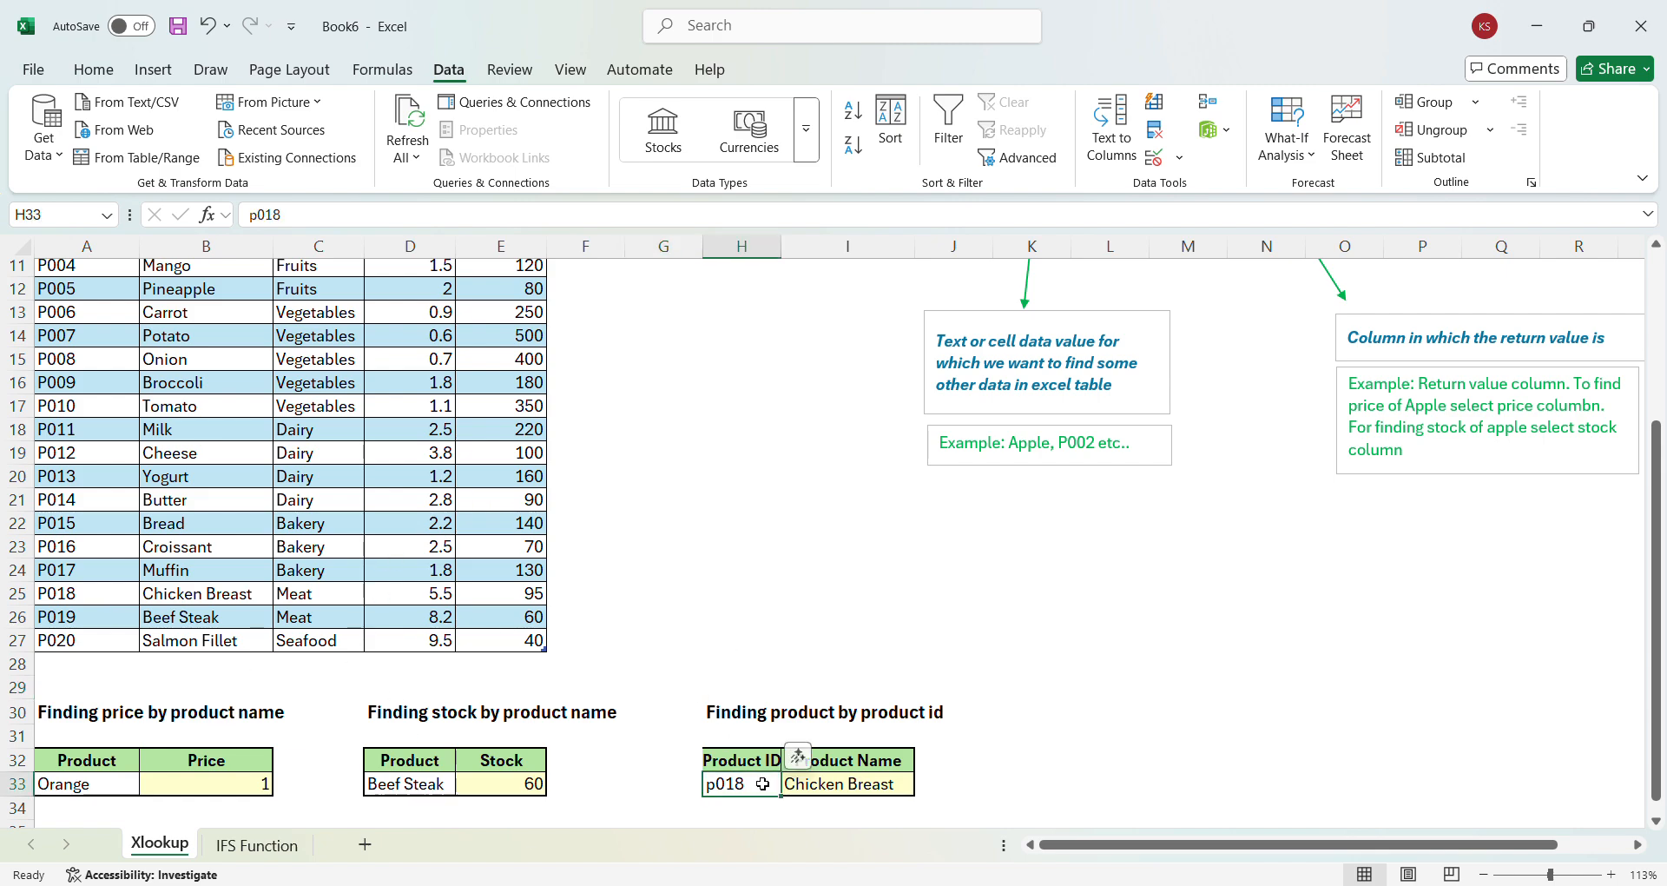
{"action": "key", "text": "Delete"}
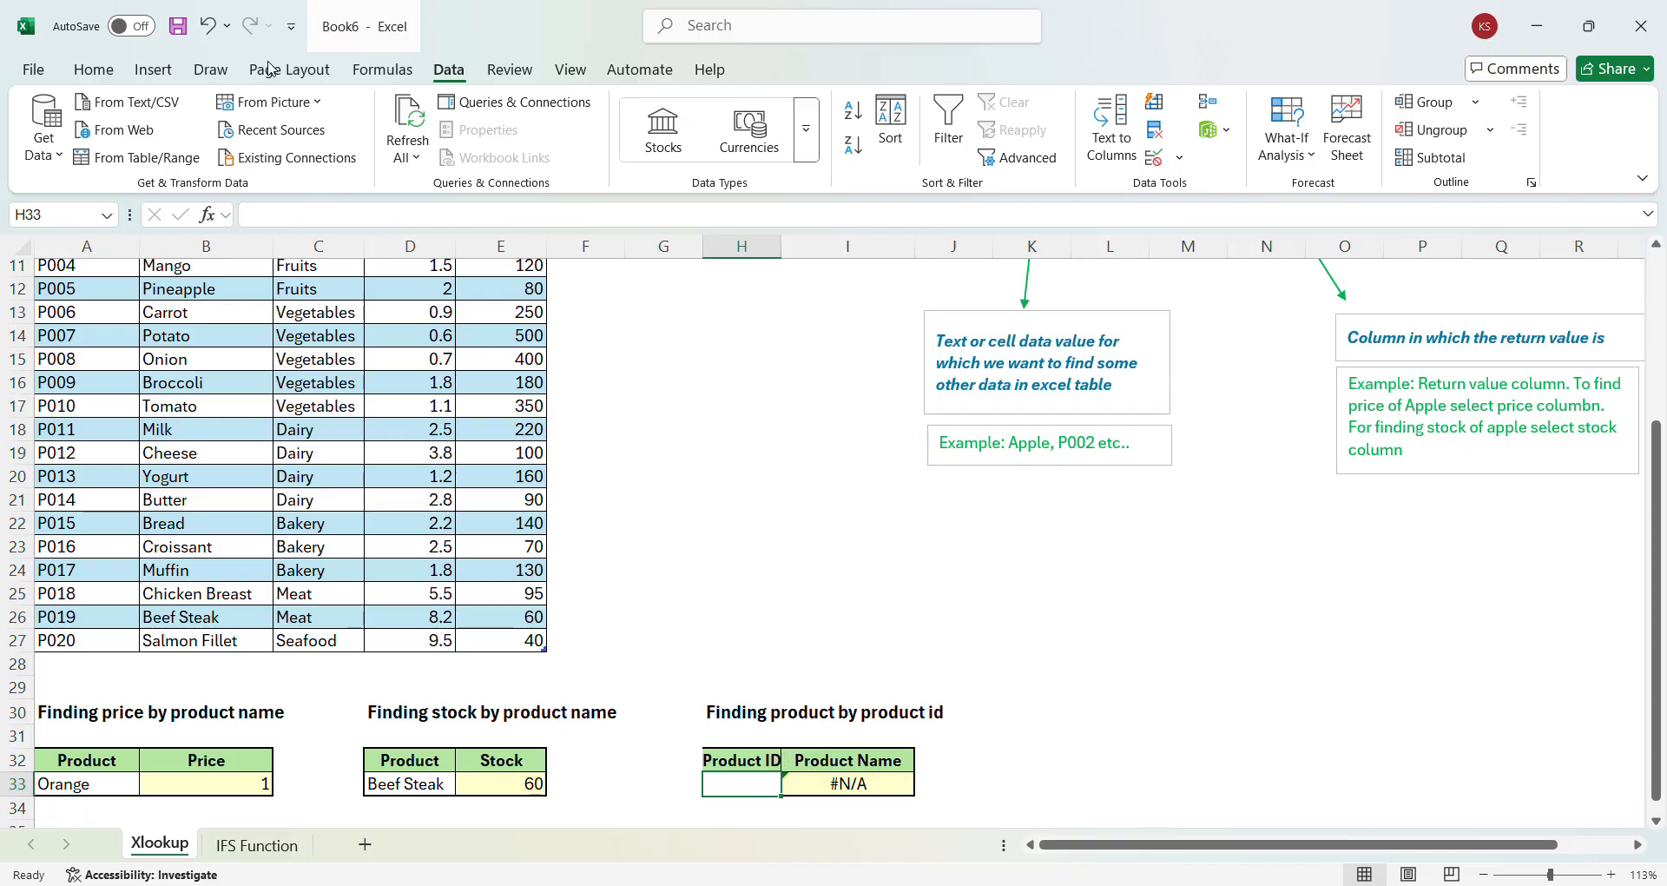
{"action": "left_click", "coordinate": [1154, 157]}
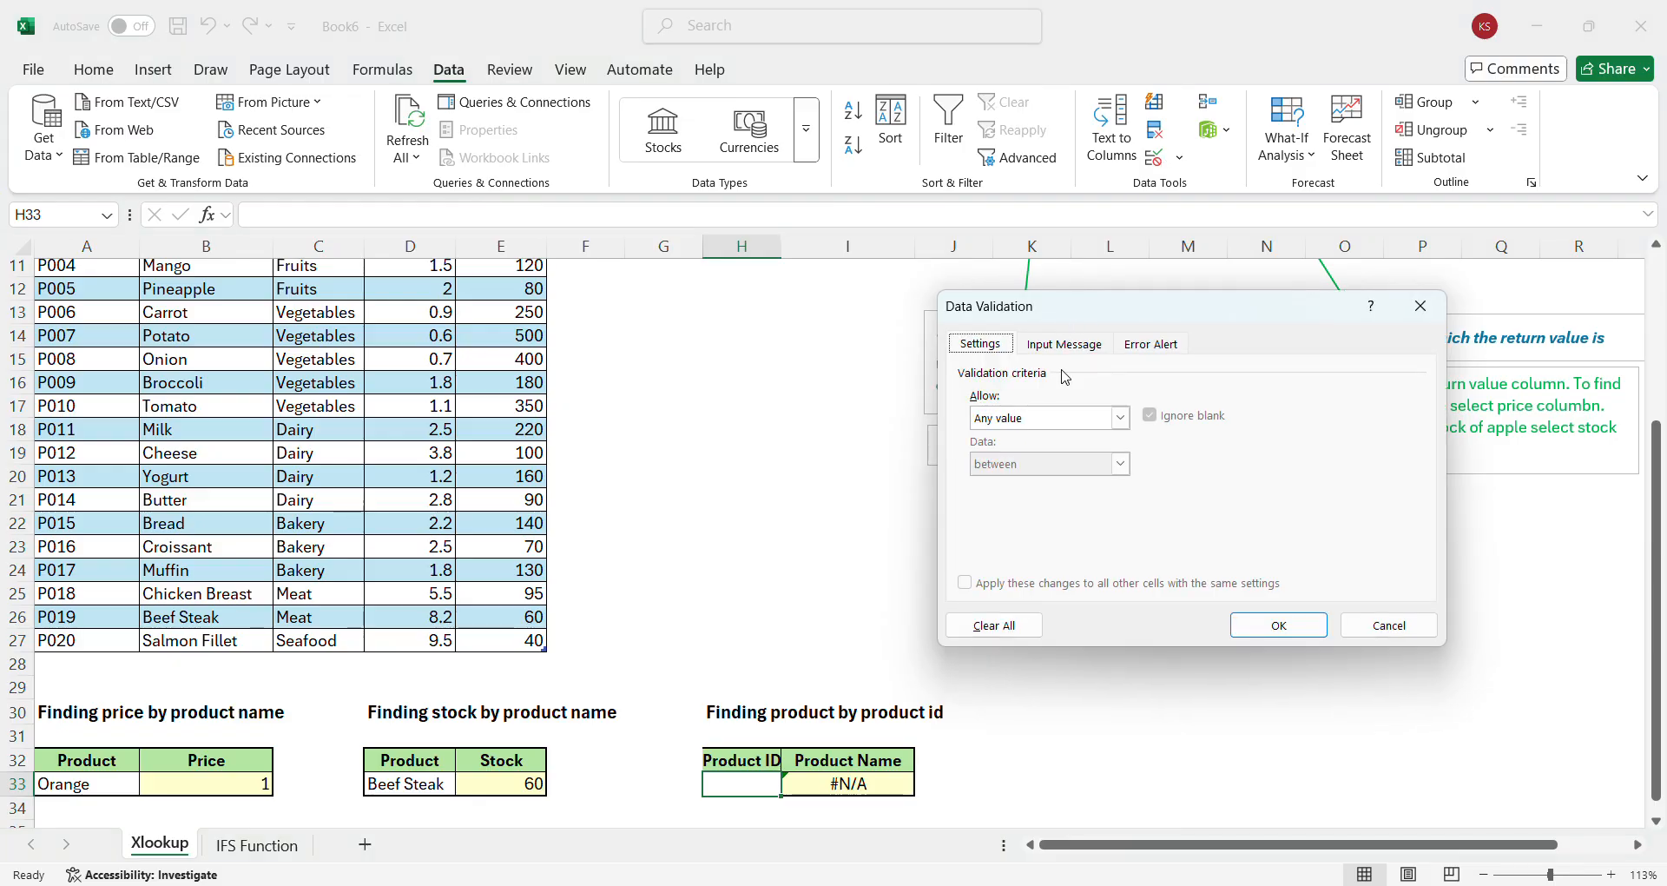
{"action": "left_click", "coordinate": [1120, 418]}
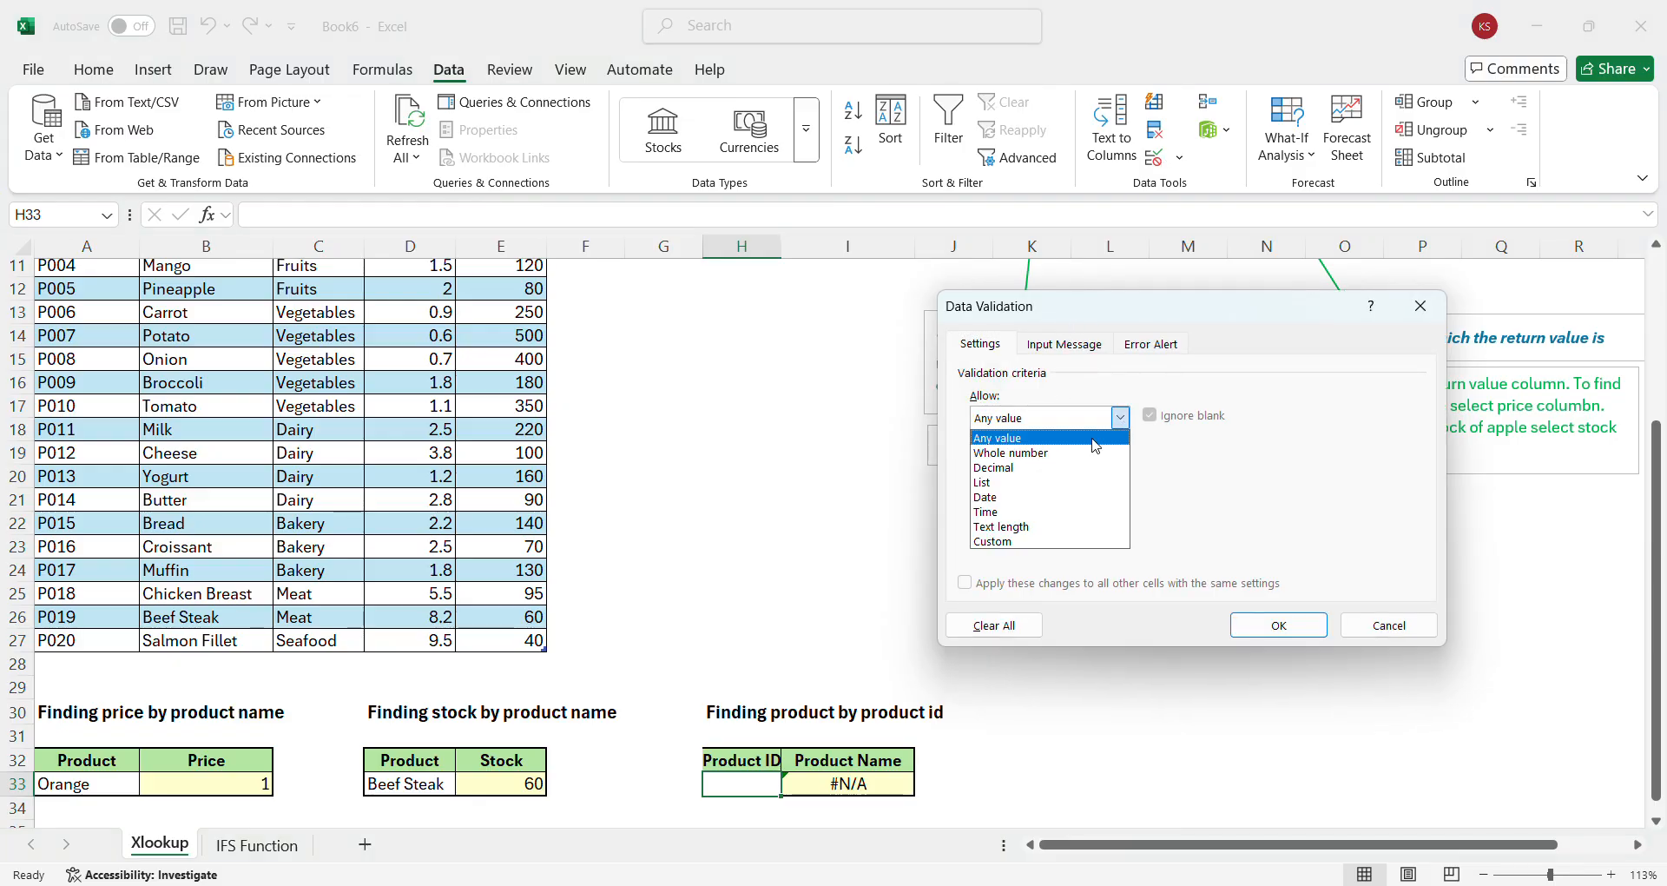
{"action": "left_click", "coordinate": [1003, 483]}
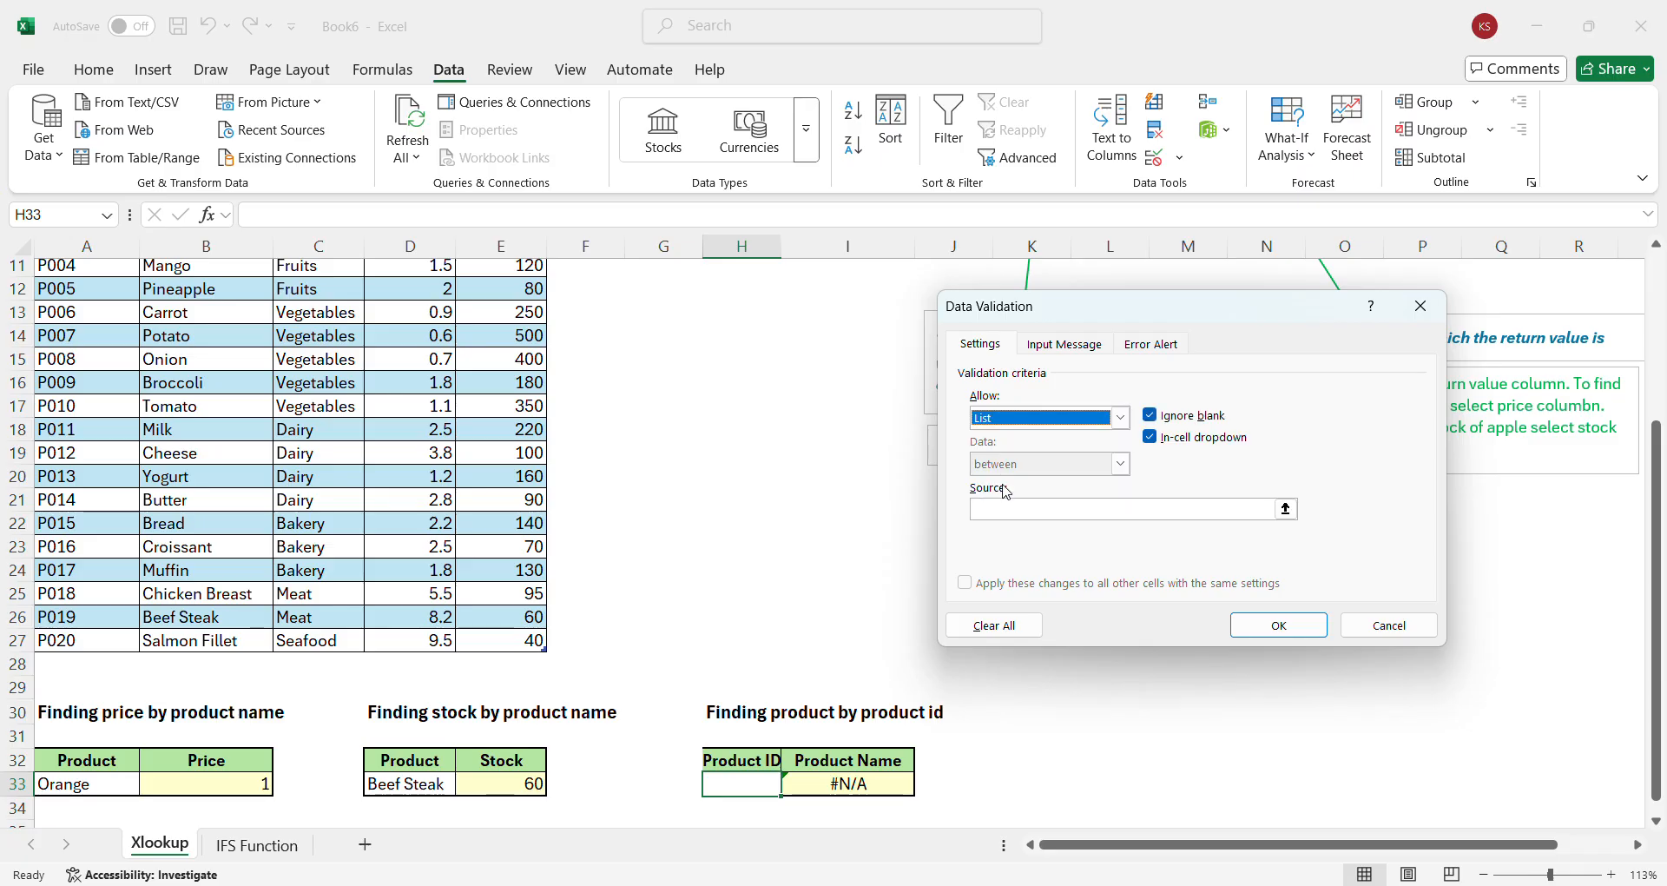
Set the validation list source to the product IDs in $A$8:$A$27 and apply the rule to H33
{"action": "left_click", "coordinate": [1286, 508]}
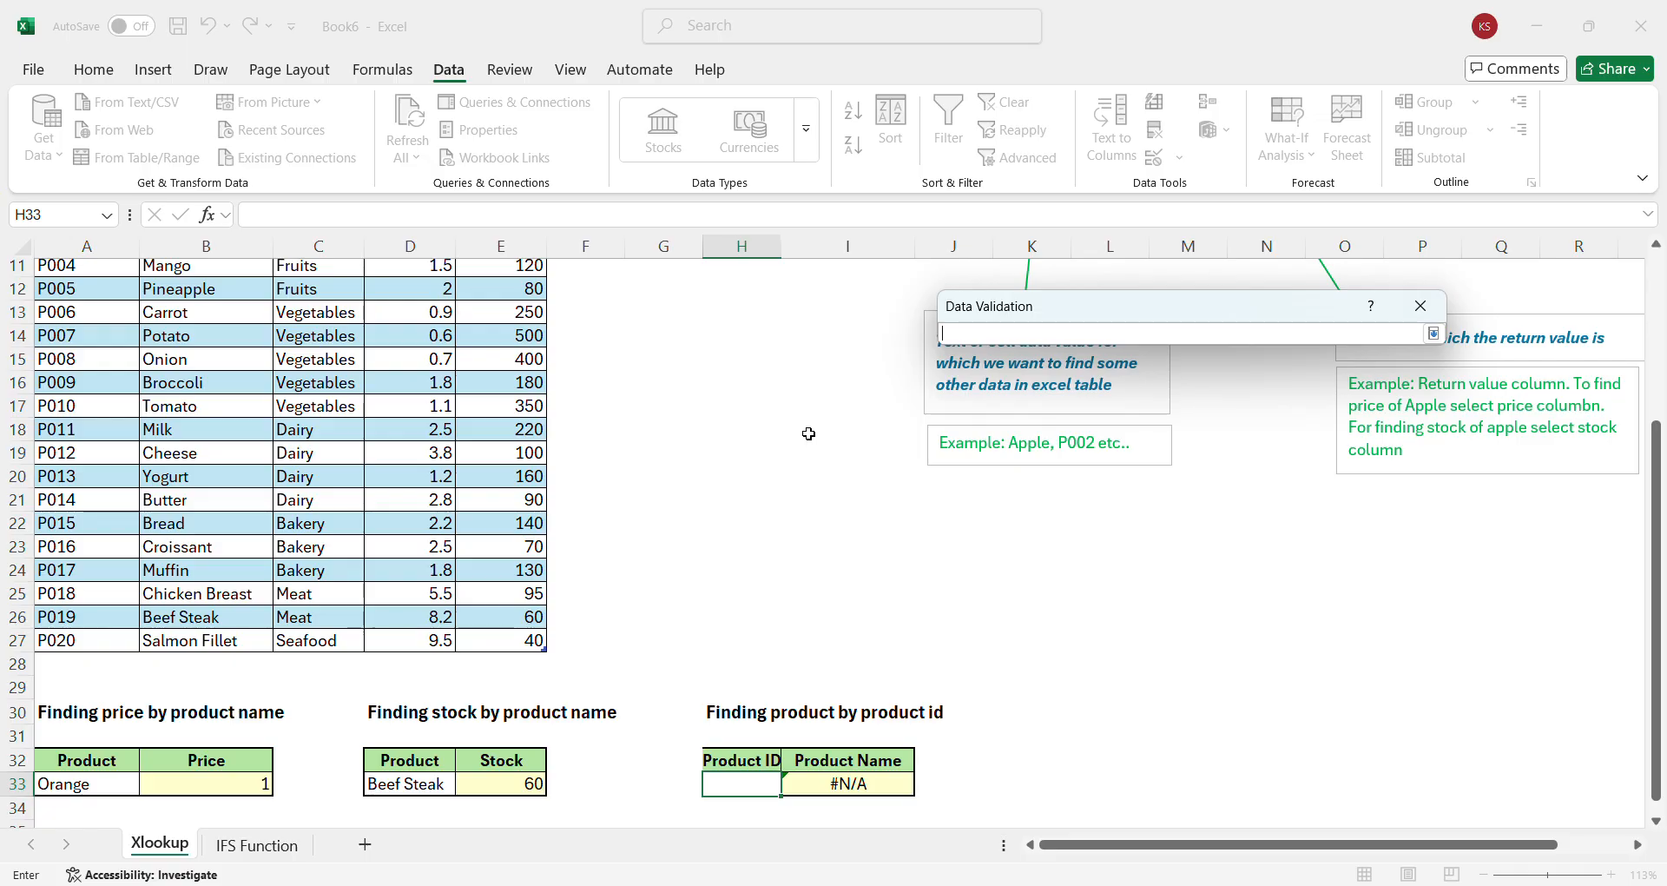
{"action": "scroll", "coordinate": [808, 433], "scroll_direction": "up", "scroll_amount": 2}
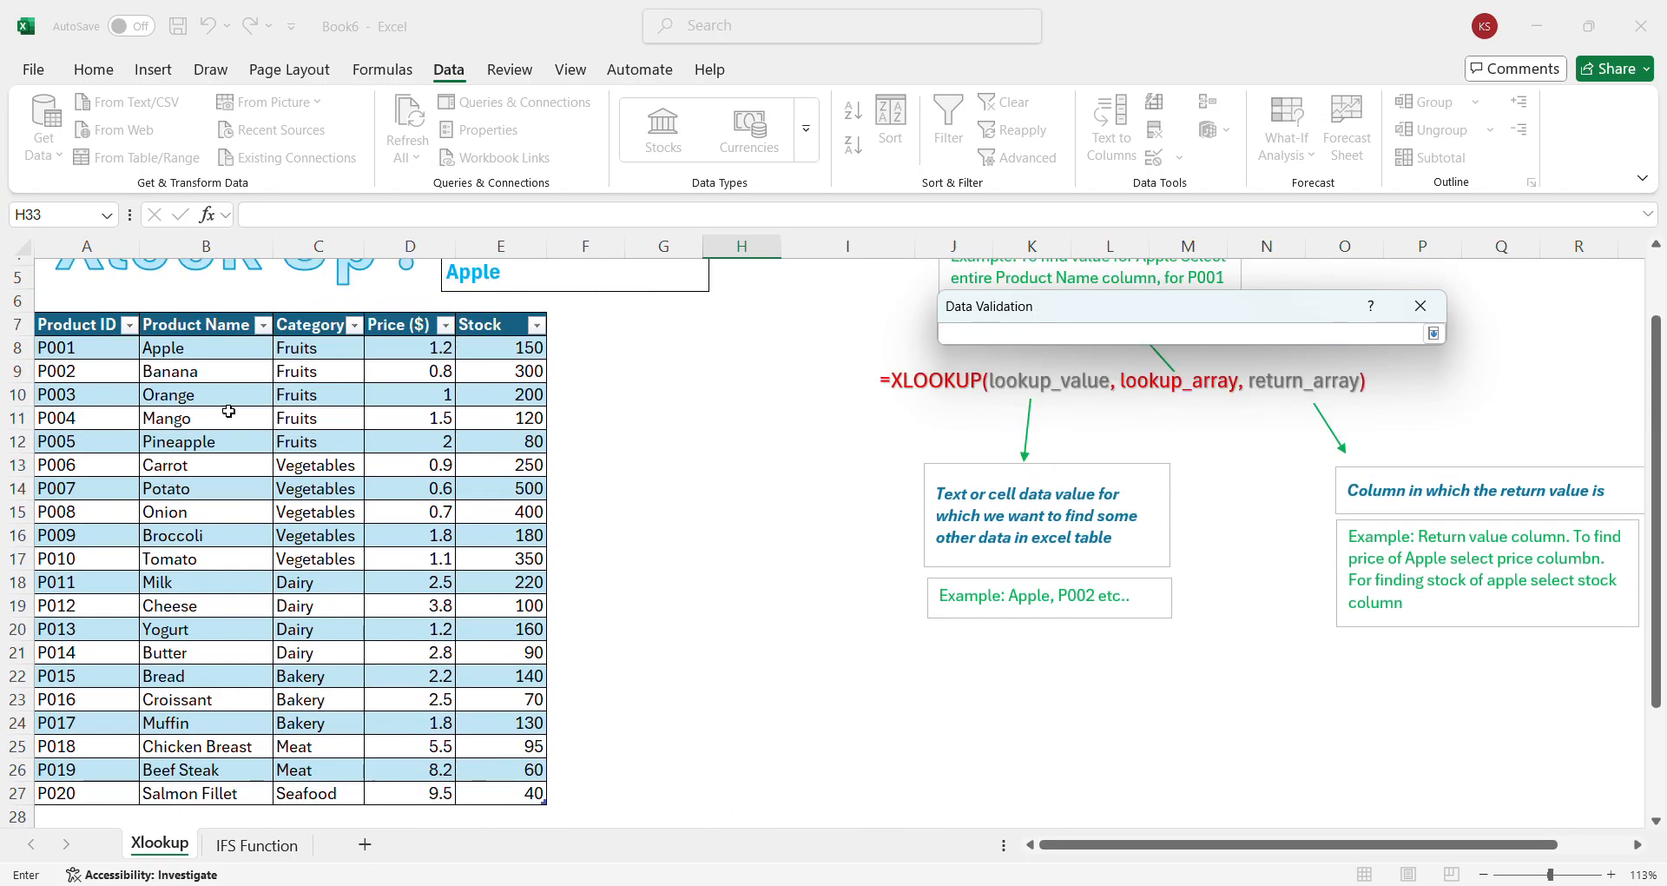
{"action": "left_click_drag", "start_coordinate": [113, 339], "coordinate": [106, 794]}
{"action": "key", "text": "Return"}
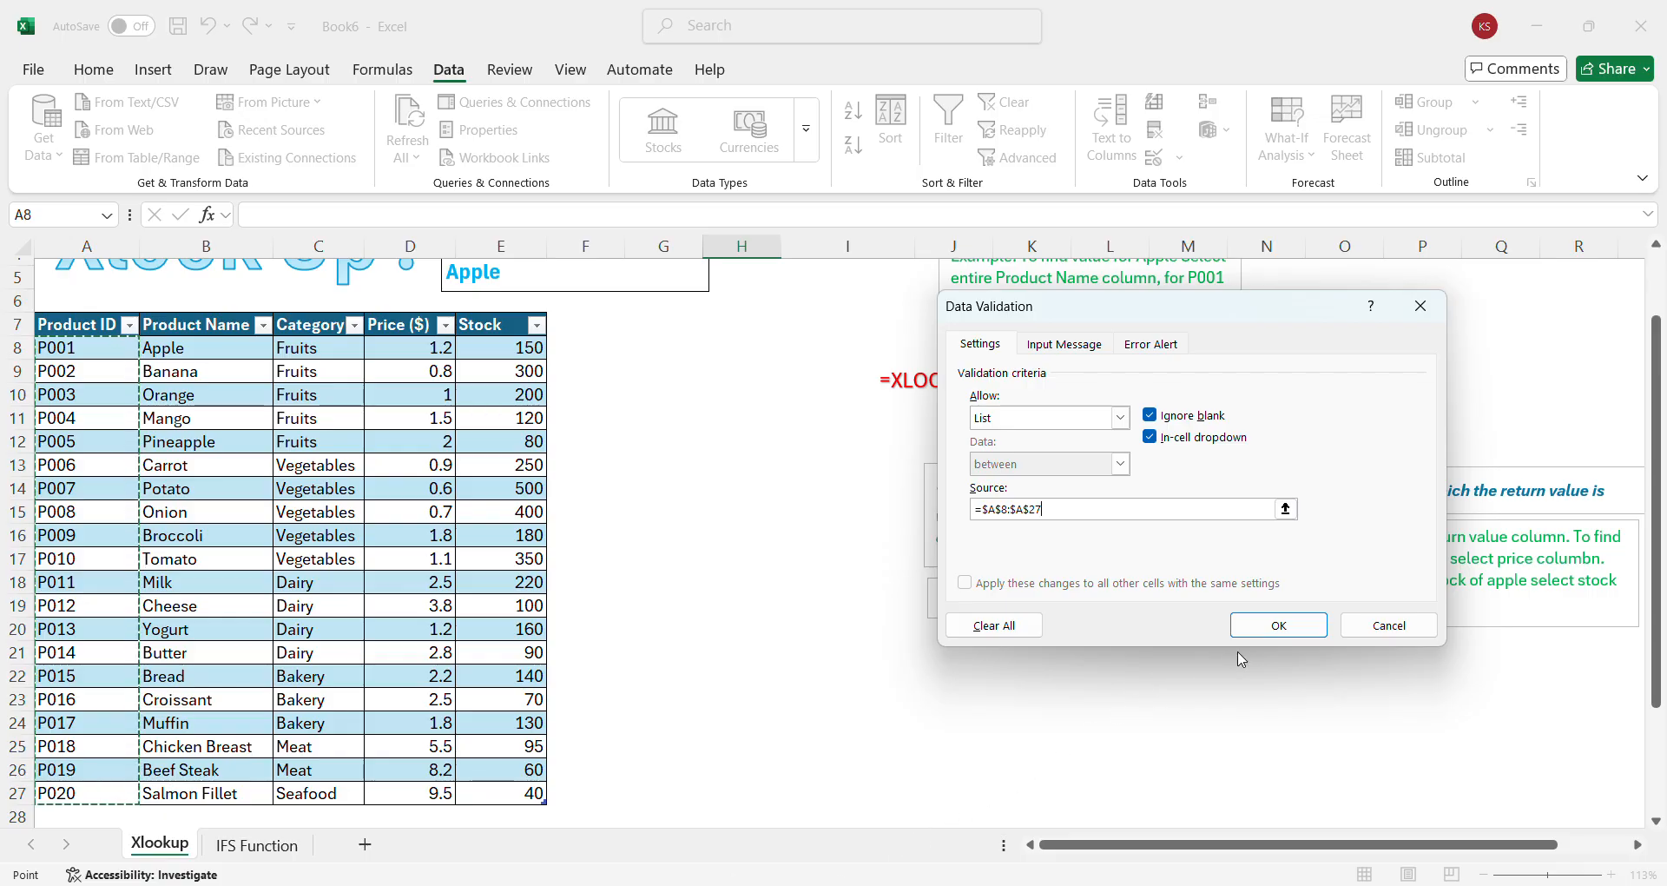
{"action": "left_click", "coordinate": [1273, 627]}
Choose product ID P019 from the H33 dropdown and inspect the product name formula in I33
{"action": "scroll", "coordinate": [968, 703], "scroll_direction": "down", "scroll_amount": 3}
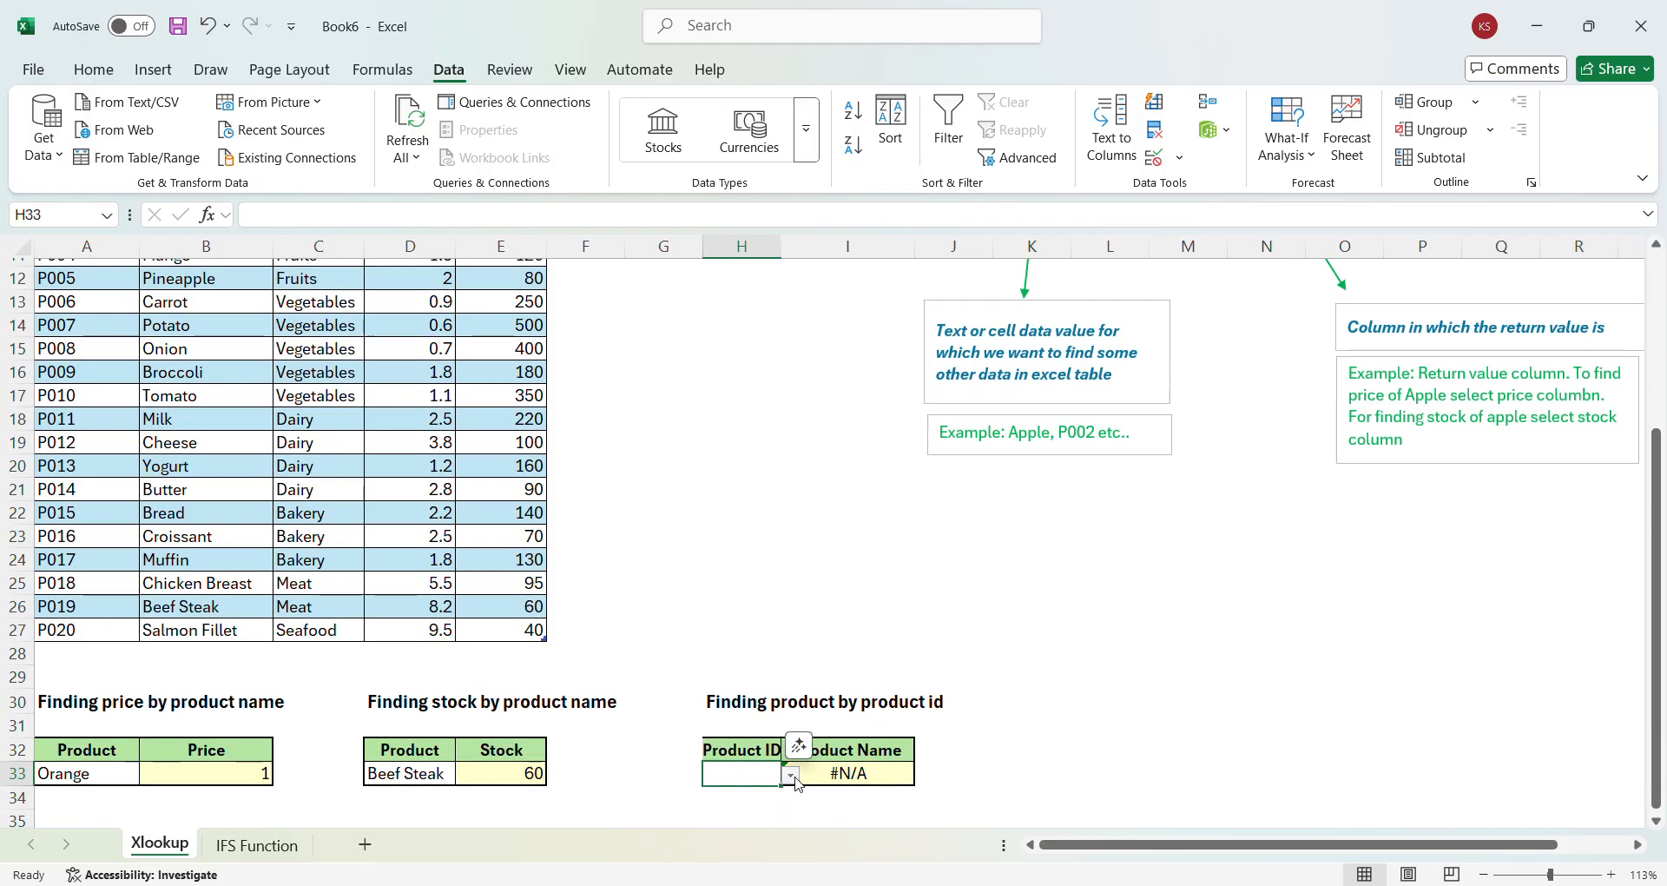
{"action": "left_click", "coordinate": [791, 775]}
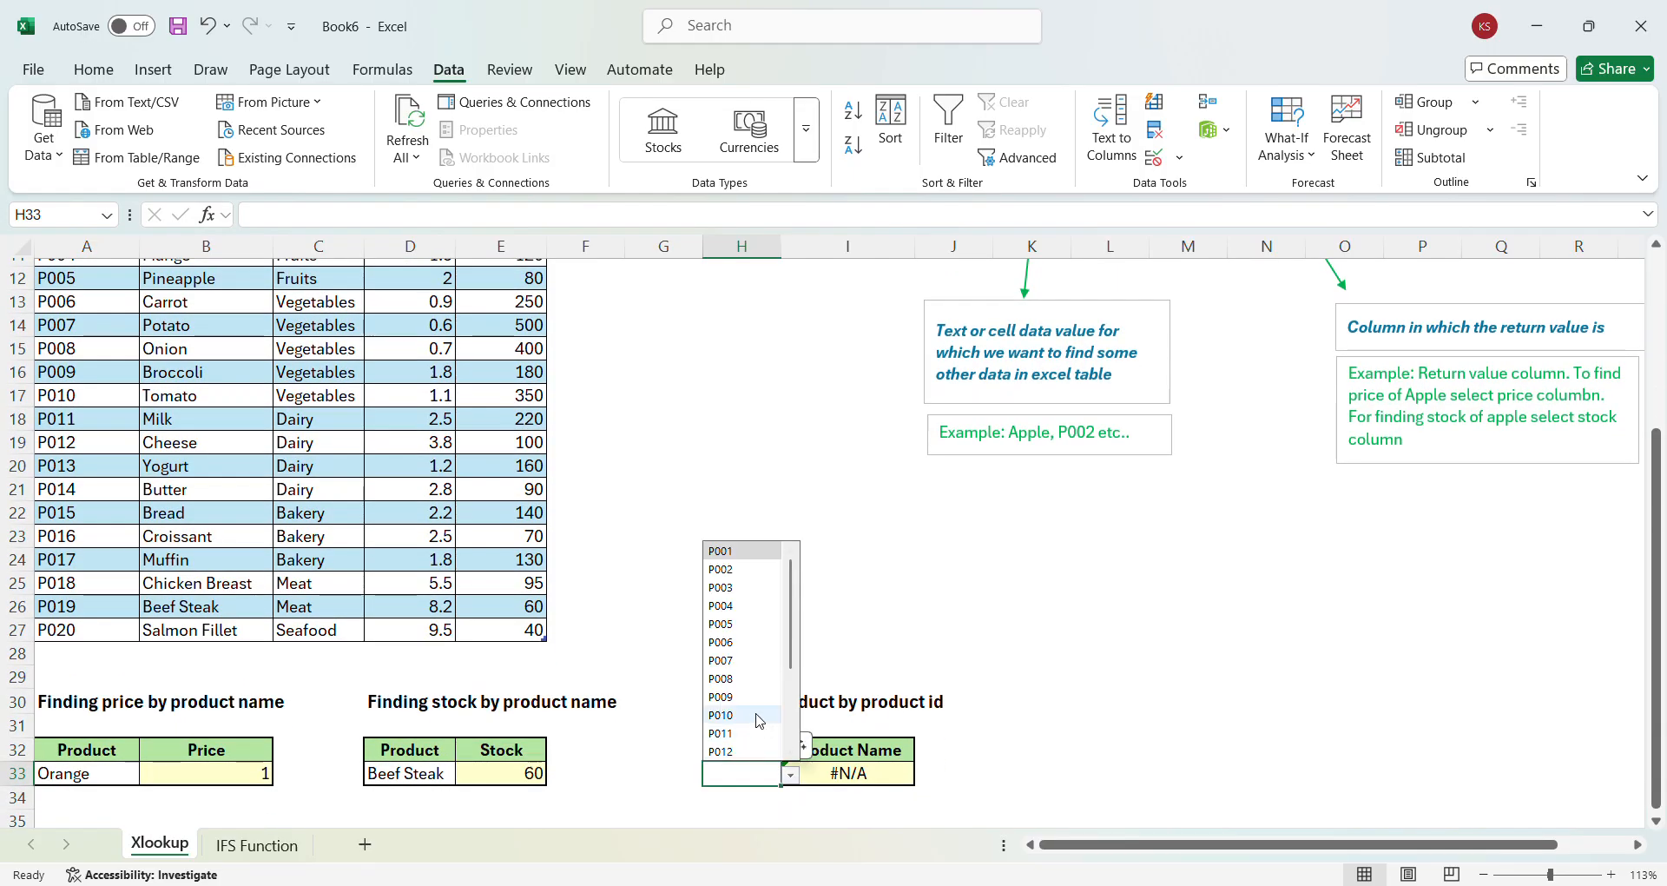
{"action": "scroll", "coordinate": [758, 721], "scroll_direction": "down", "scroll_amount": 3}
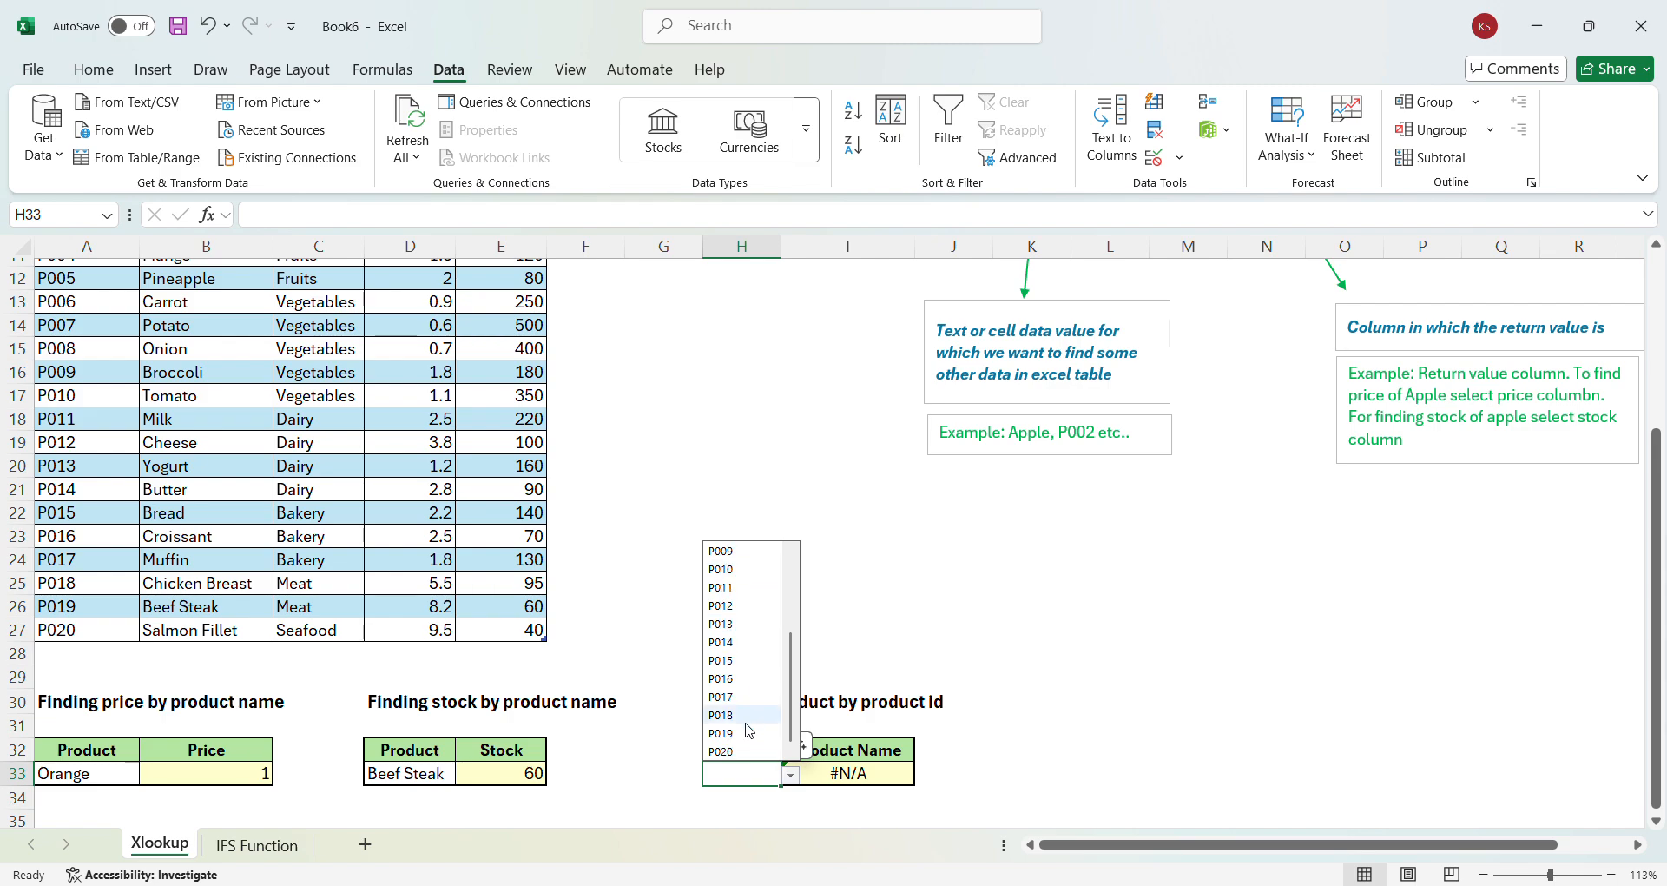
{"action": "left_click", "coordinate": [743, 734]}
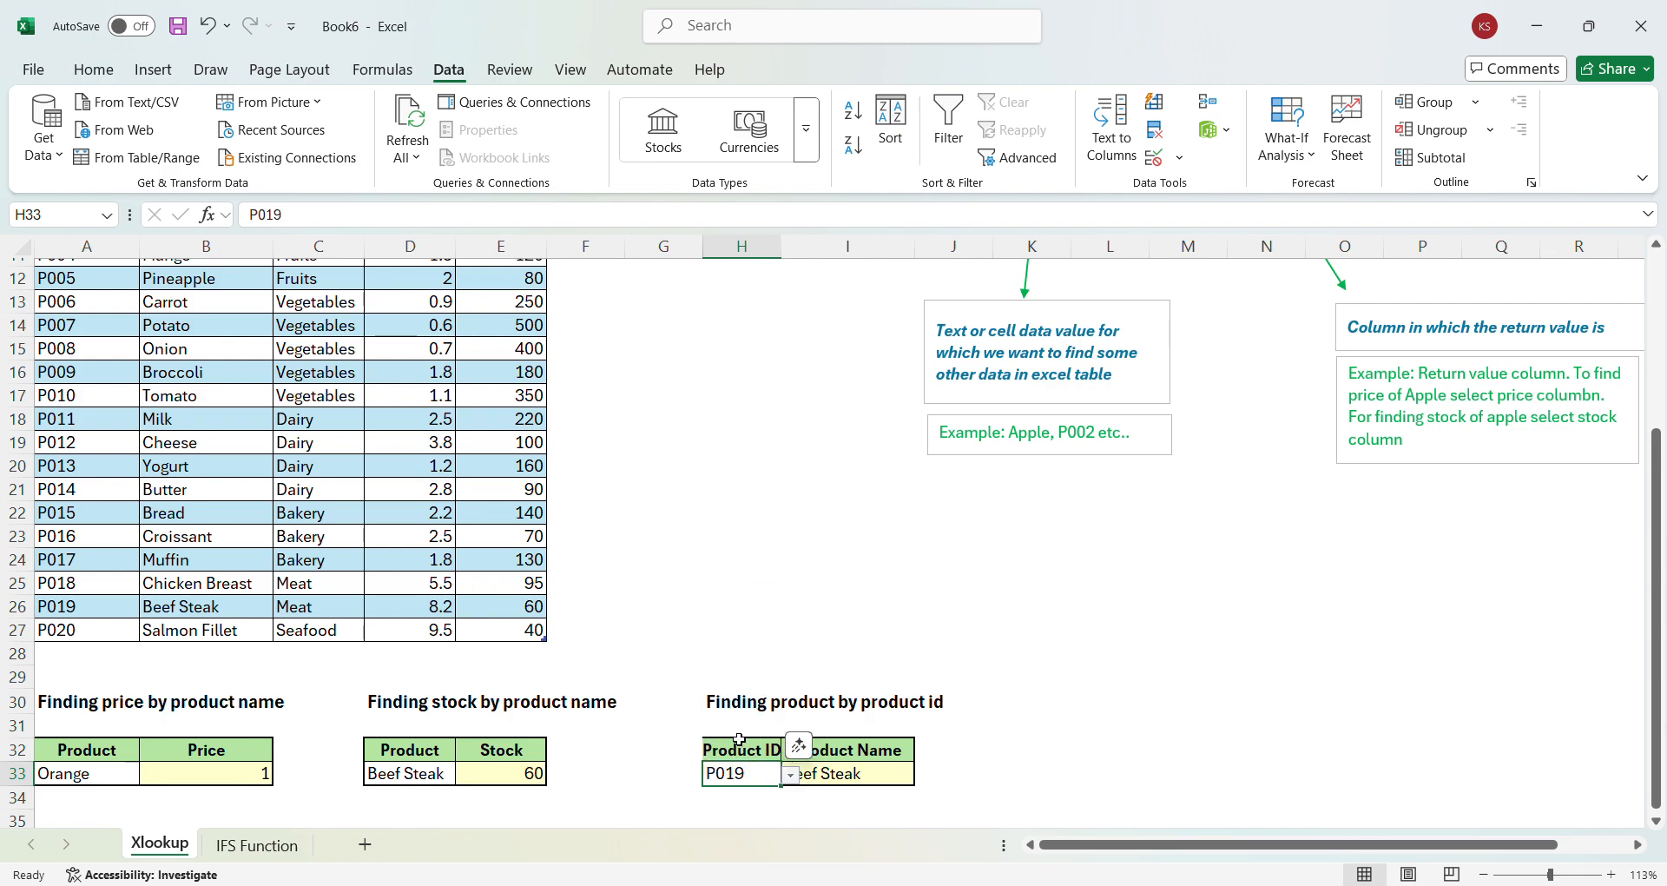
{"action": "left_click", "coordinate": [863, 781]}
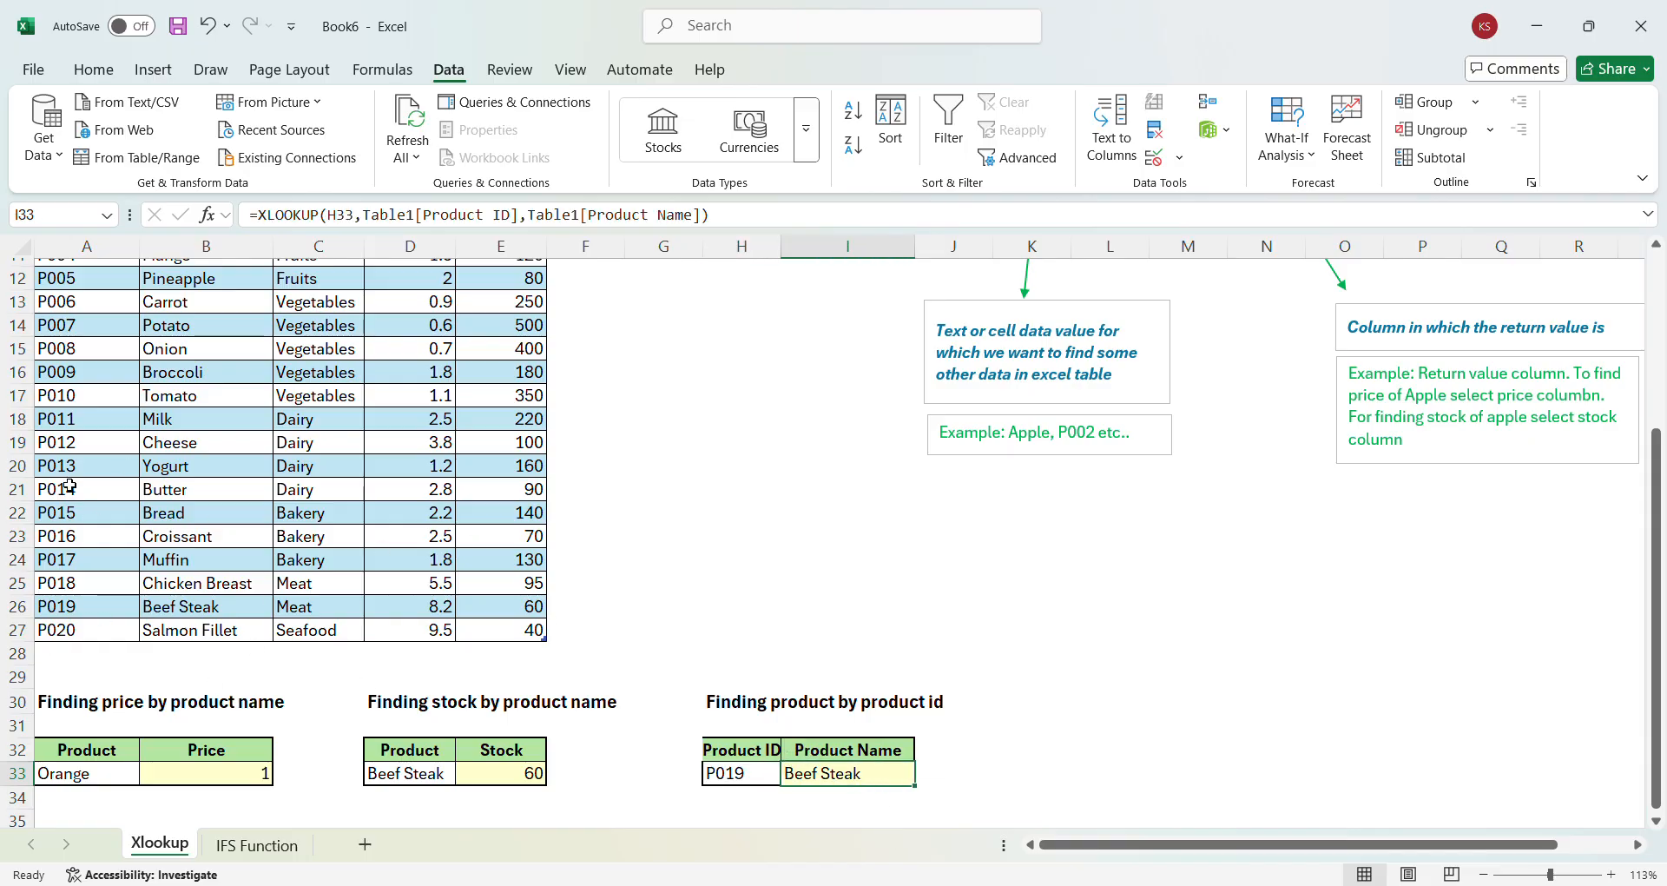
Test the validation rule on product ID cell H33 by trying to enter the unlisted value 5
{"action": "scroll", "coordinate": [888, 578], "scroll_direction": "up", "scroll_amount": 4}
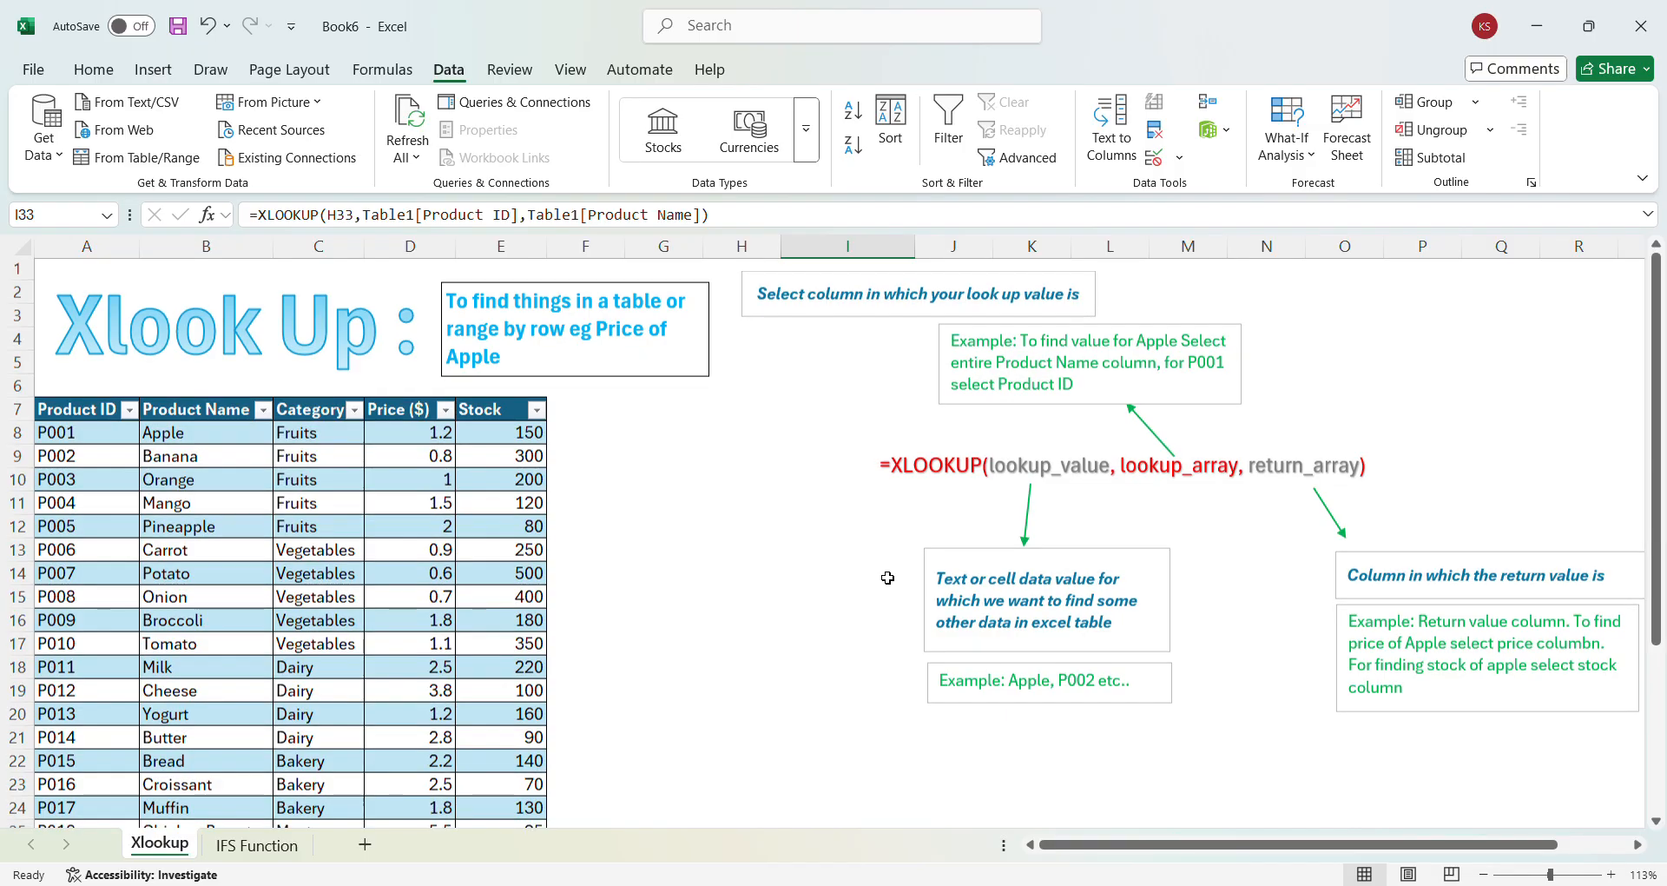
{"action": "scroll", "coordinate": [887, 577], "scroll_direction": "down", "scroll_amount": 6}
{"action": "left_click", "coordinate": [734, 618]}
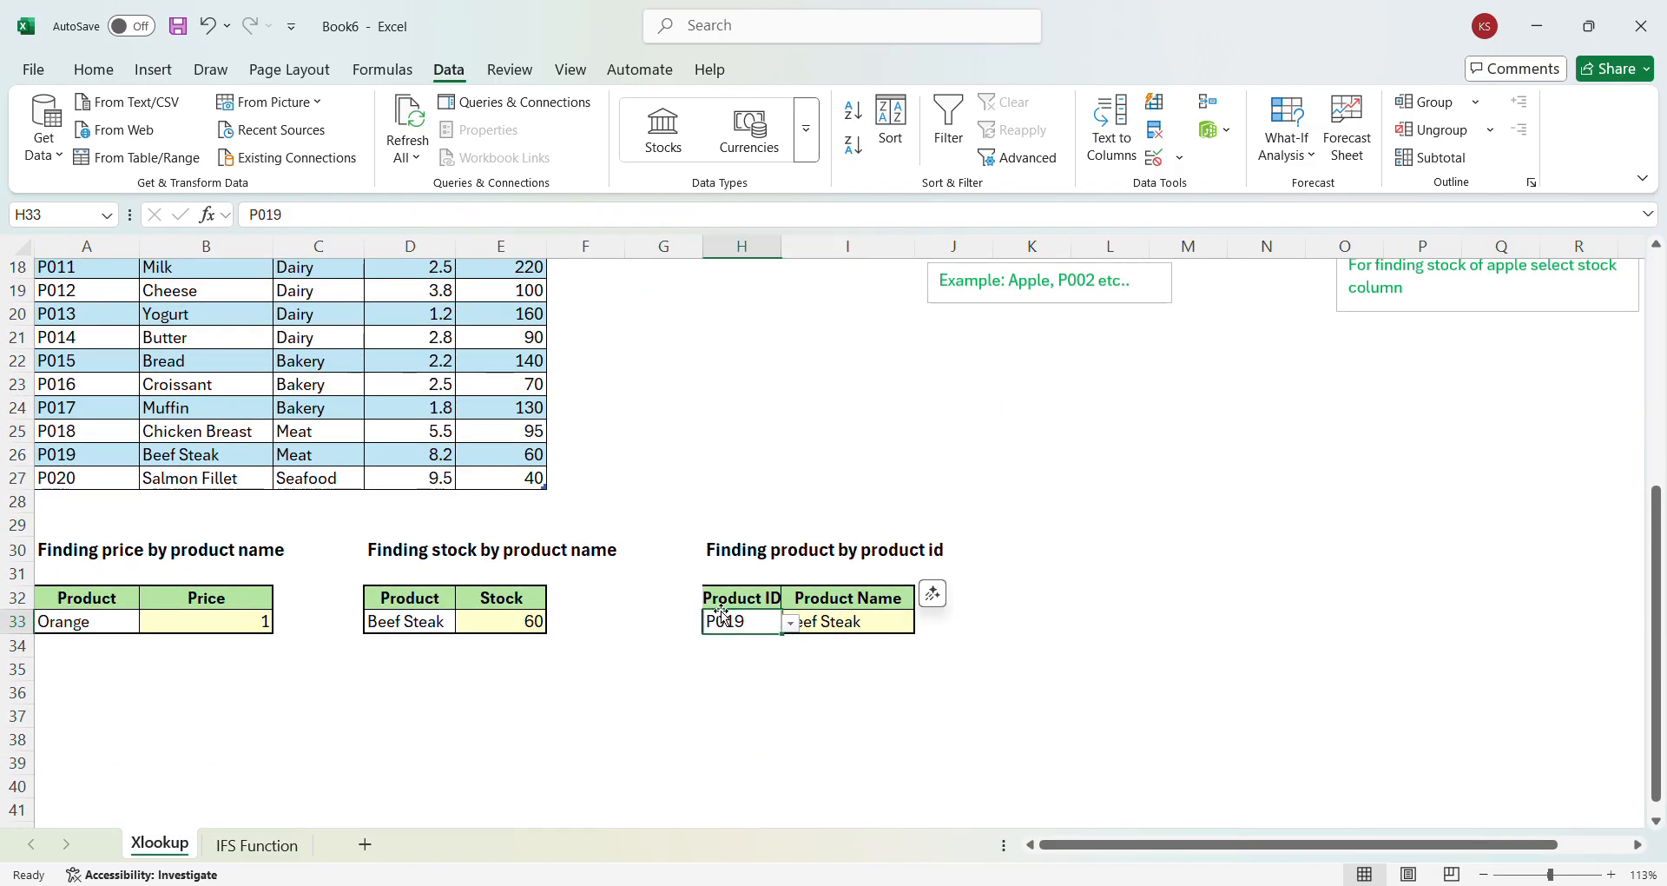
{"action": "type", "text": "5"}
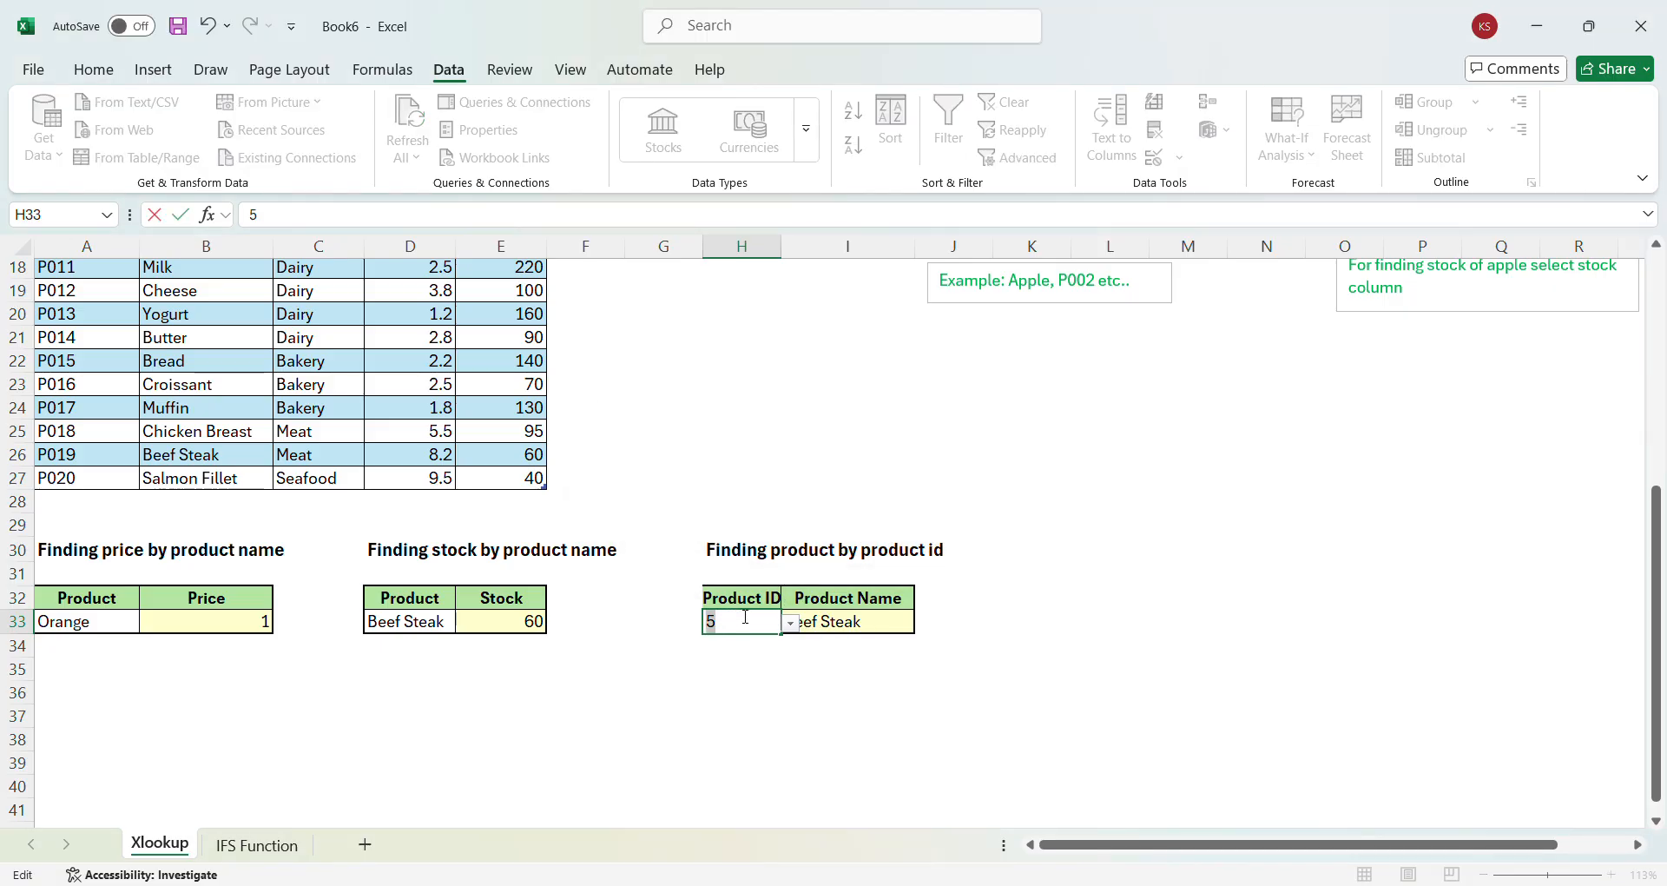
{"action": "left_click", "coordinate": [894, 705]}
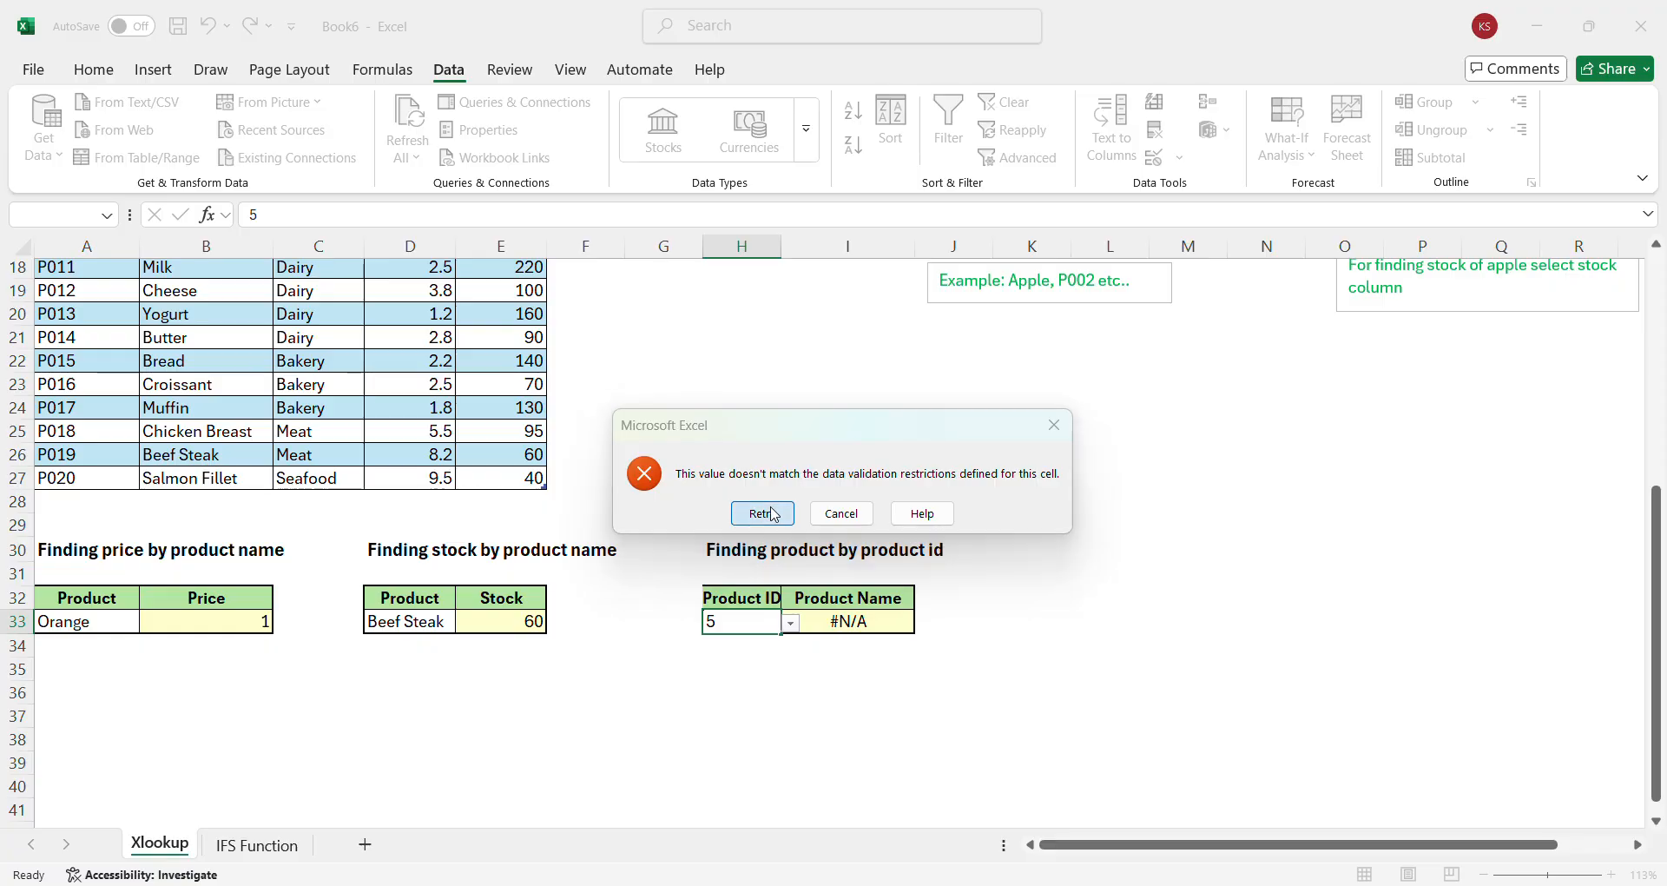
{"action": "left_click", "coordinate": [773, 513]}
{"action": "scroll", "coordinate": [903, 521], "scroll_direction": "up", "scroll_amount": 6}
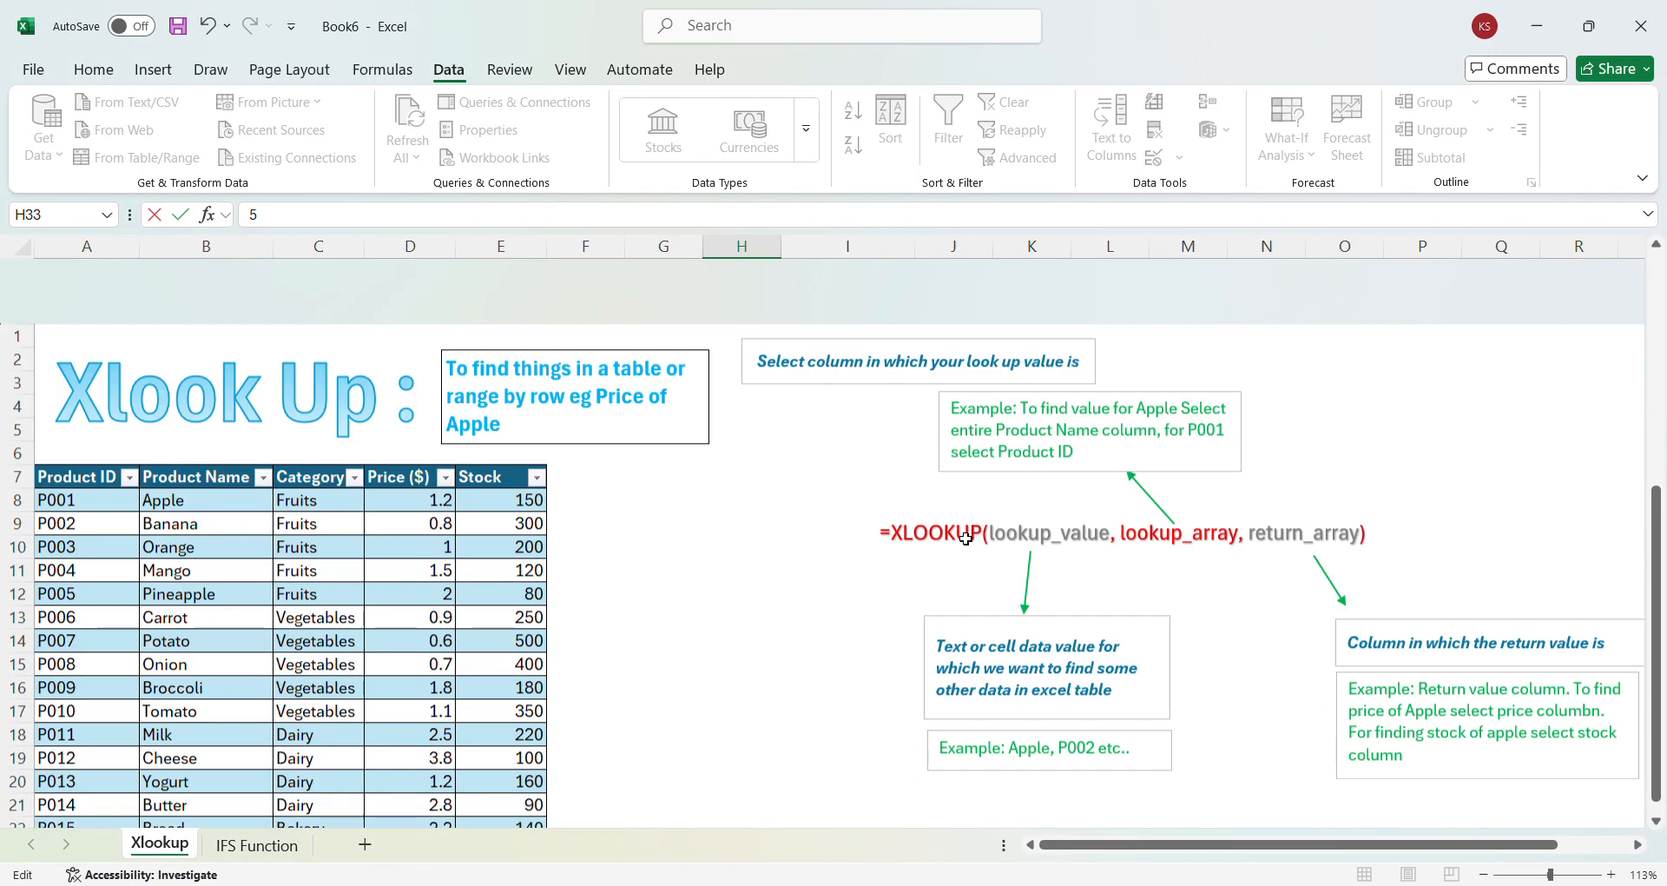